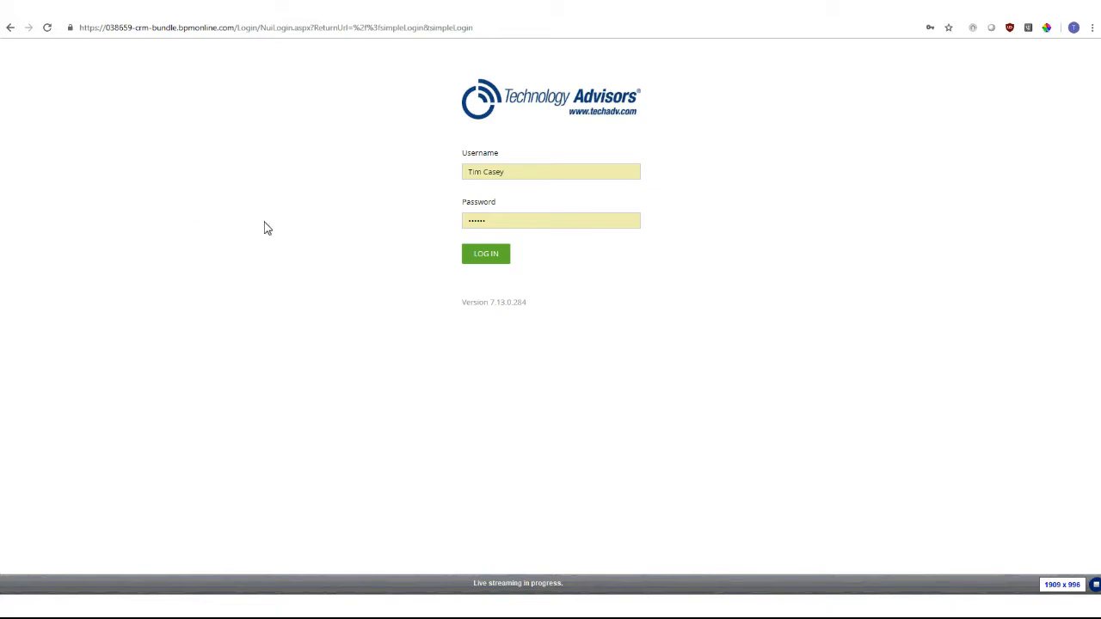
Step: Log in with the prefilled credentials and open the System Designer page
{"action": "left_click", "coordinate": [486, 255]}
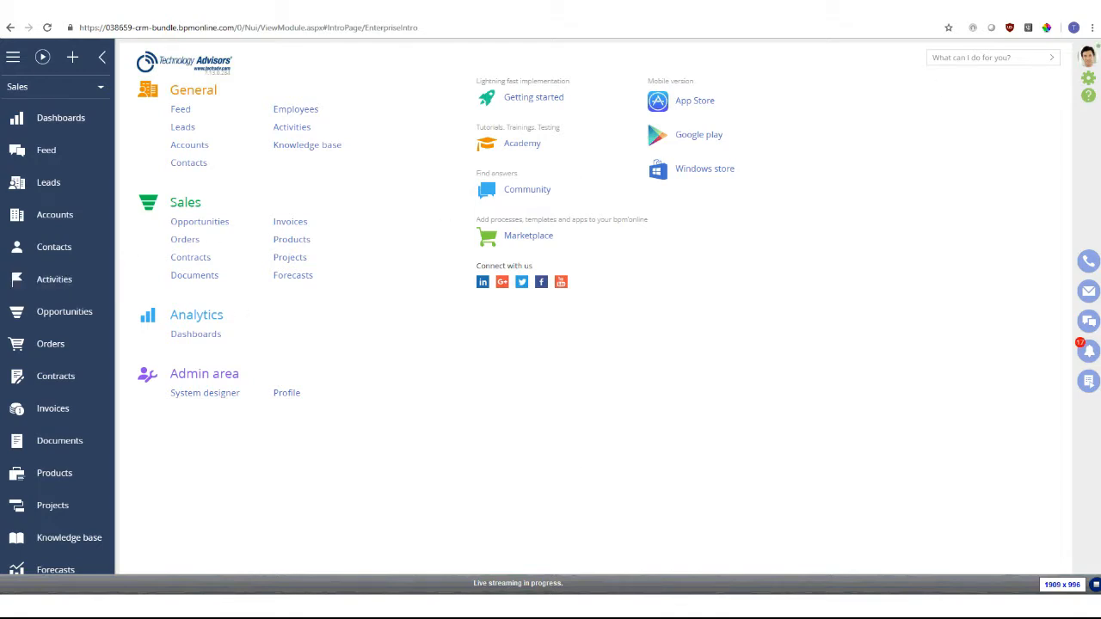
{"action": "left_click", "coordinate": [1091, 82]}
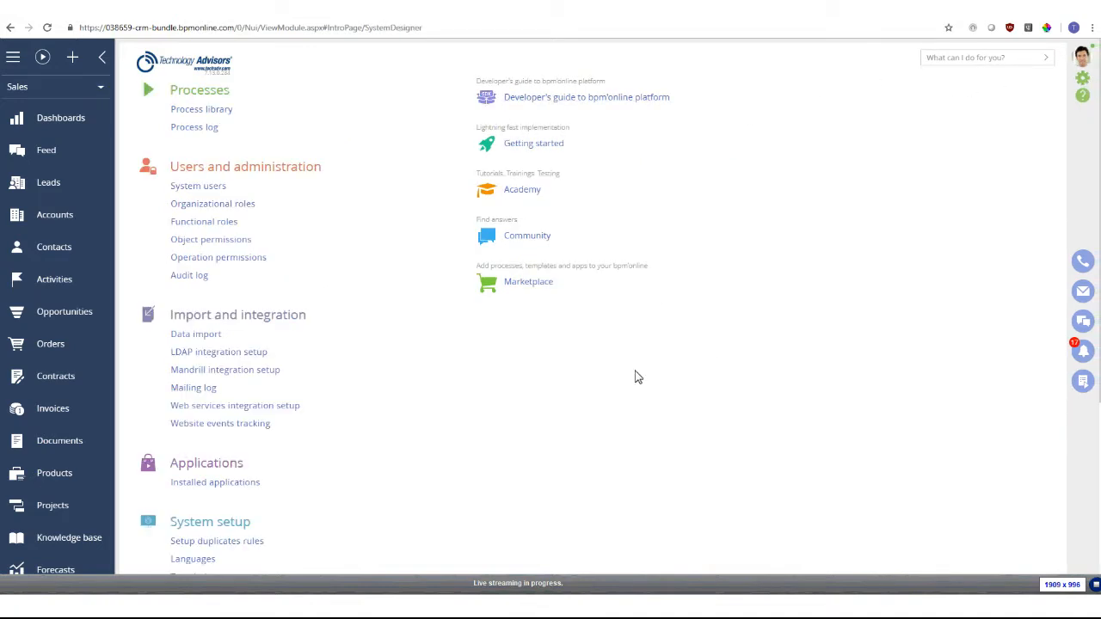
{"action": "scroll", "coordinate": [341, 221], "scroll_direction": "down", "scroll_amount": 3}
{"action": "scroll", "coordinate": [352, 234], "scroll_direction": "up", "scroll_amount": 3}
{"action": "scroll", "coordinate": [533, 465], "scroll_direction": "down", "scroll_amount": 4}
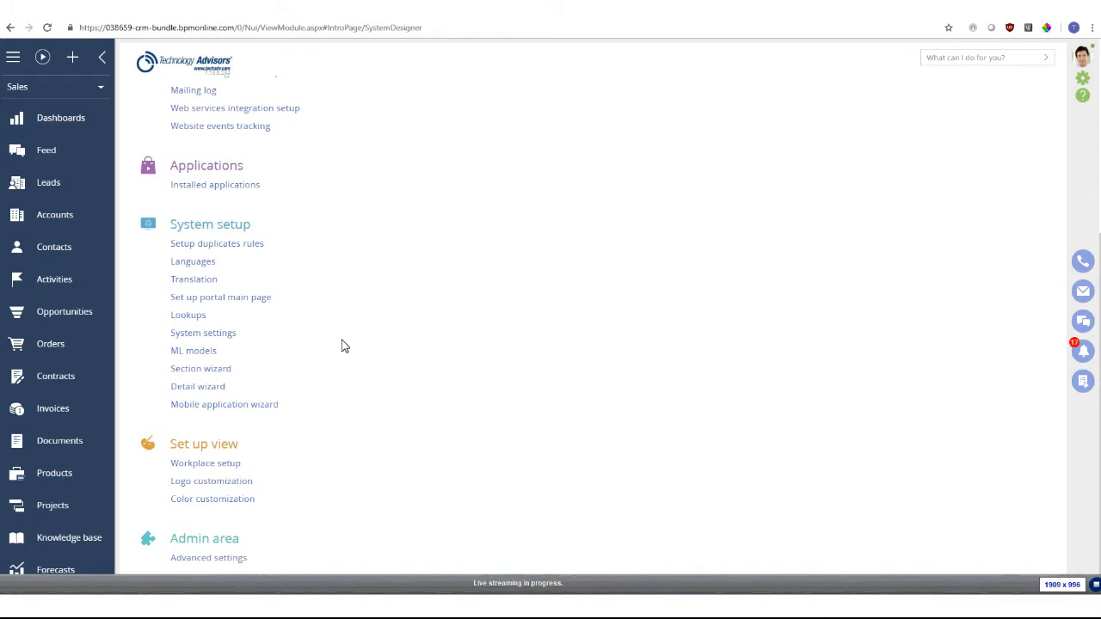
Step: Open the System settings list from the System setup group
{"action": "key", "text": "ctrl+plus"}
{"action": "key", "text": "ctrl+plus"}
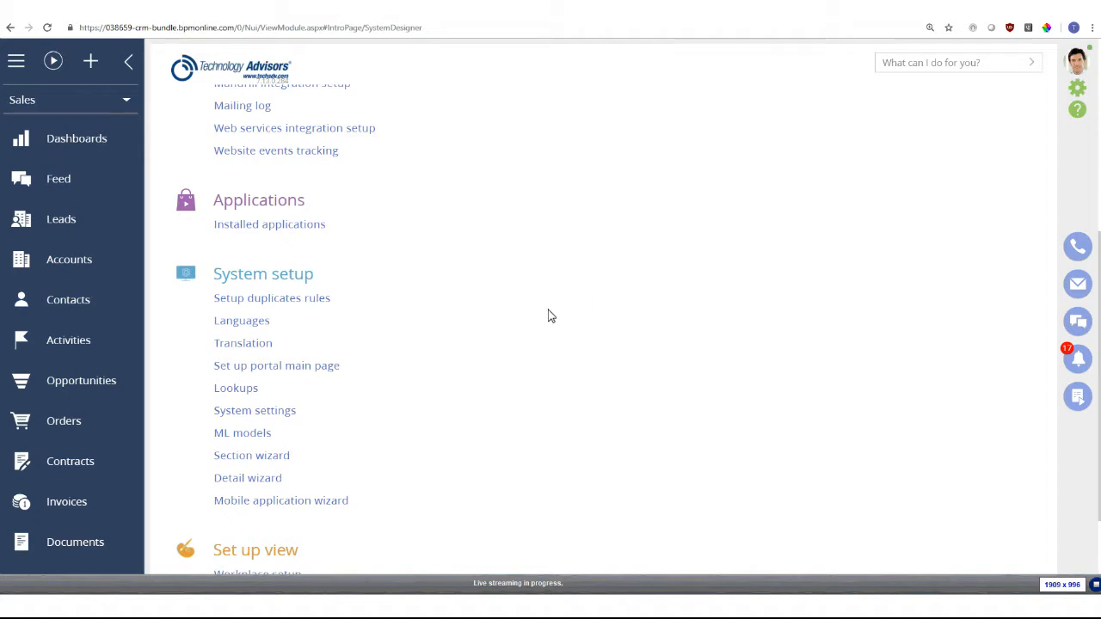
{"action": "scroll", "coordinate": [353, 355], "scroll_direction": "down", "scroll_amount": 2}
{"action": "scroll", "coordinate": [351, 348], "scroll_direction": "down", "scroll_amount": 1}
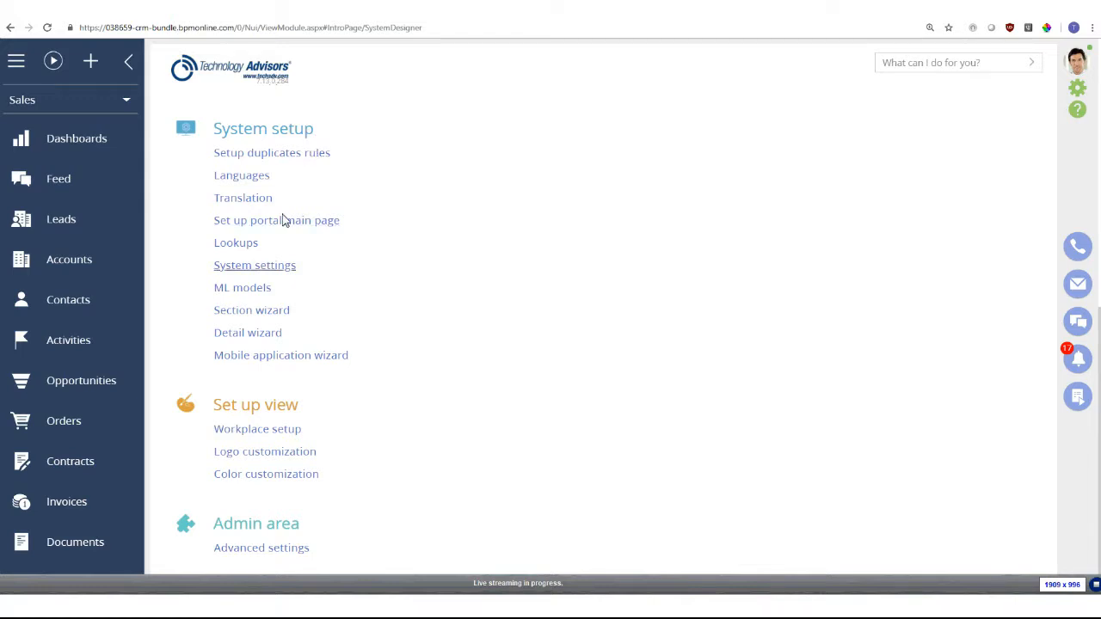
{"action": "left_click", "coordinate": [264, 274]}
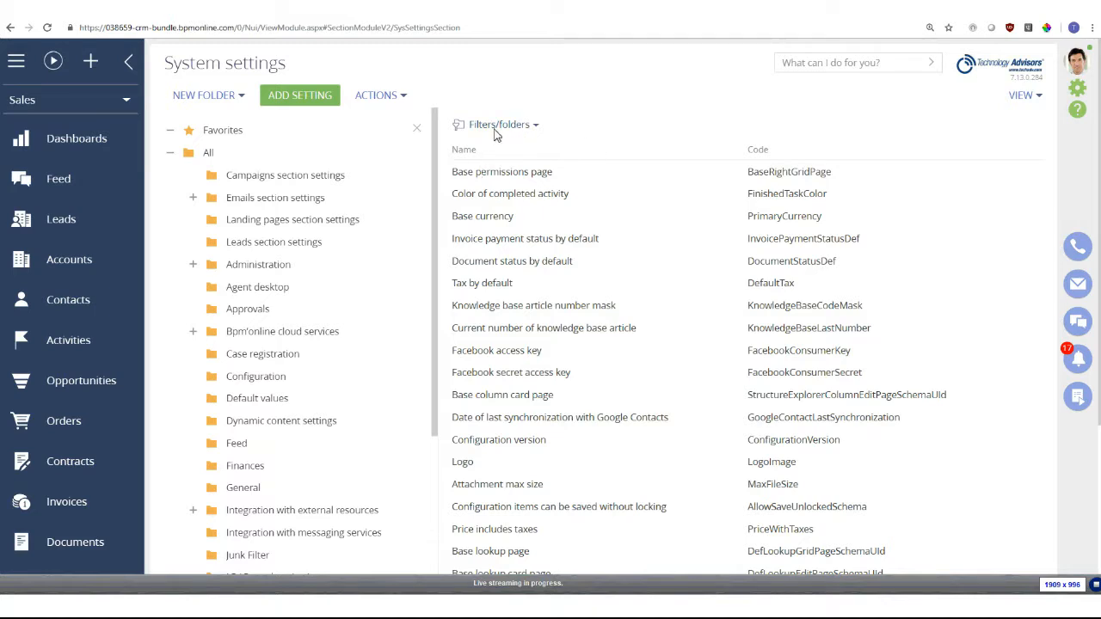
Step: Filter all system settings to names containing "current"
{"action": "left_click", "coordinate": [208, 160]}
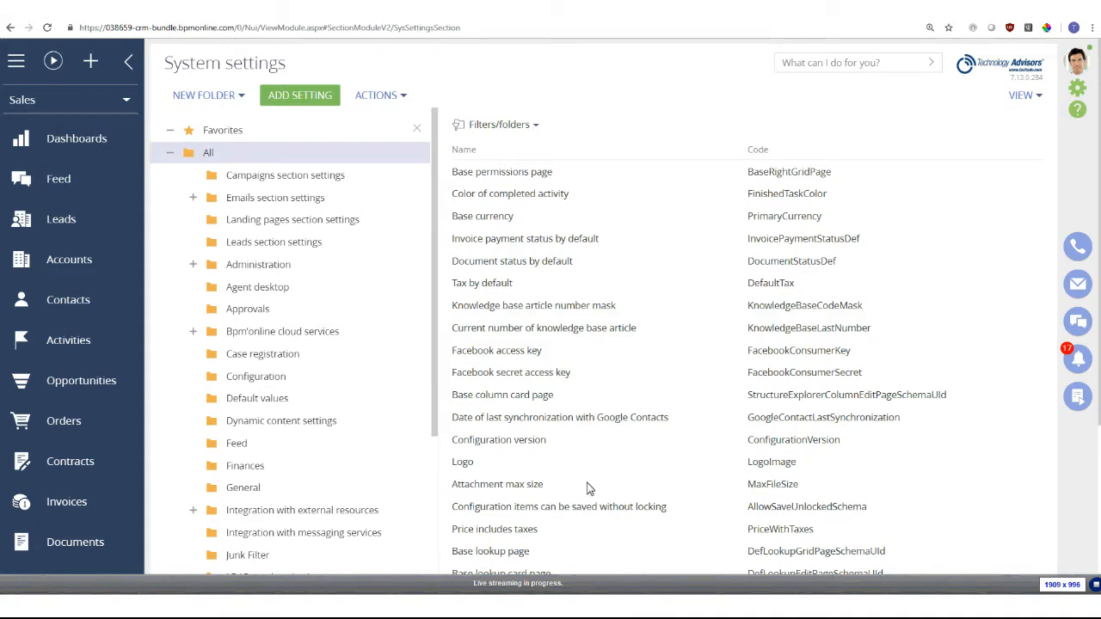
{"action": "left_click", "coordinate": [497, 129]}
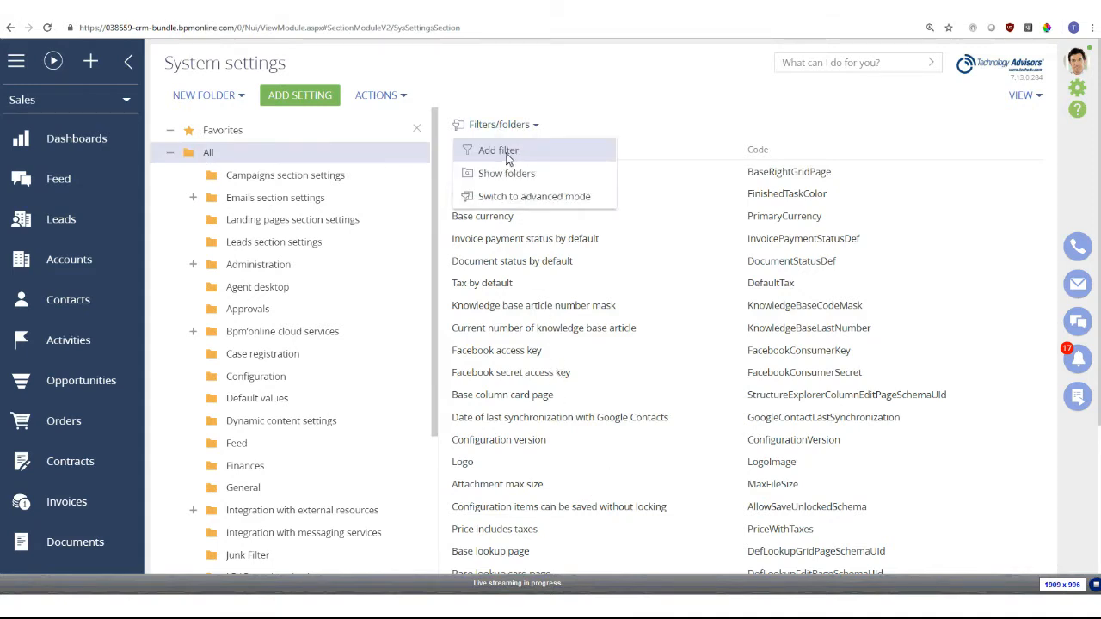
{"action": "left_click", "coordinate": [510, 153]}
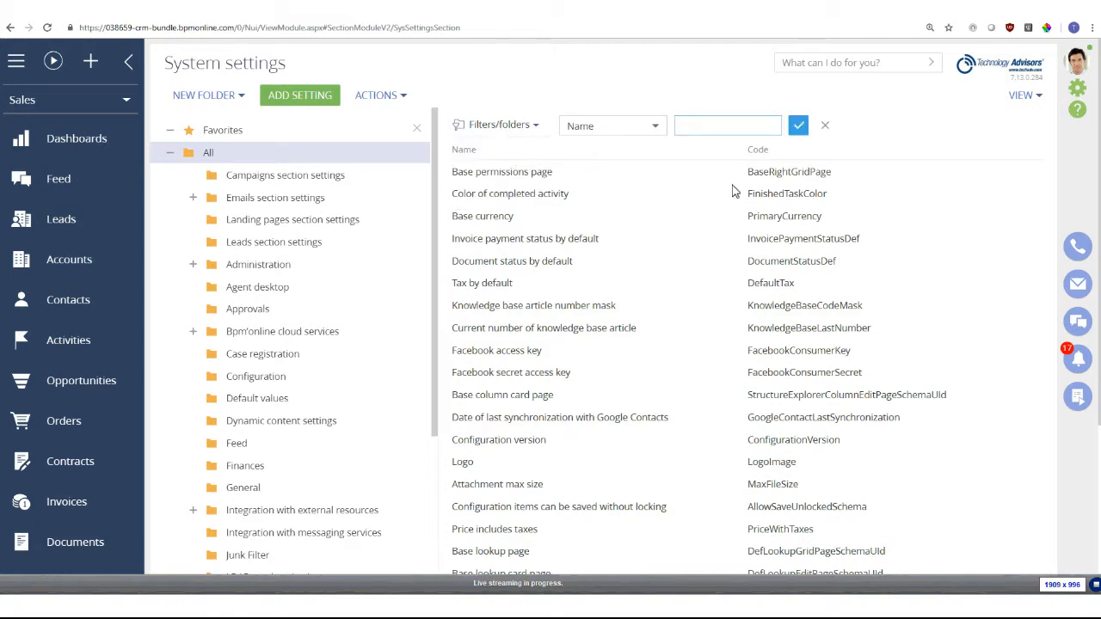
{"action": "type", "text": "current"}
{"action": "key", "text": "Return"}
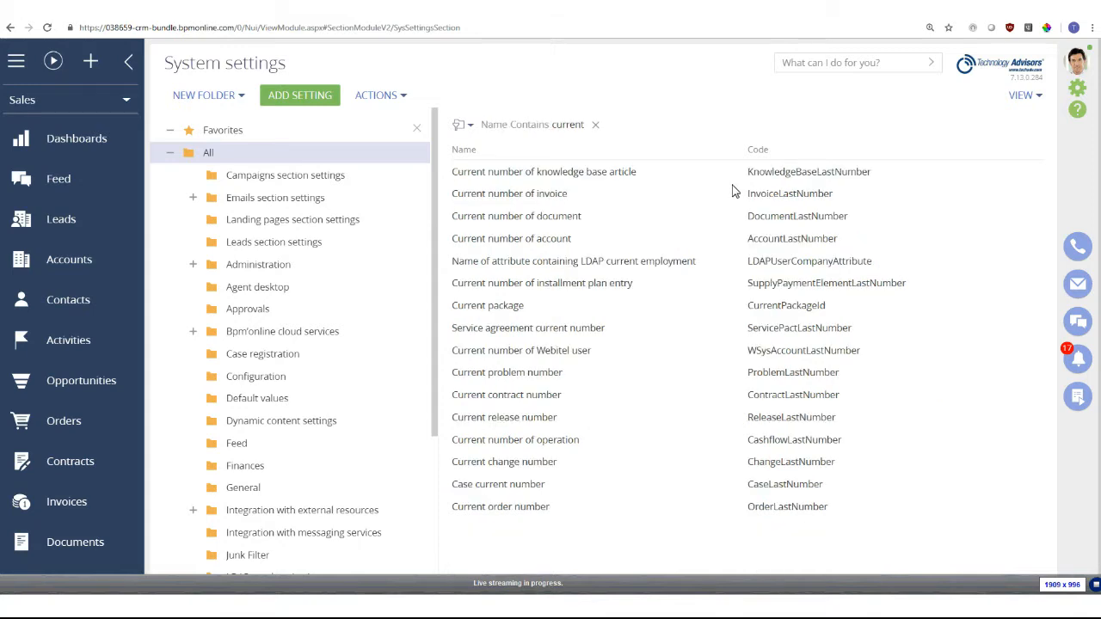
Step: Set the default value of the Current package setting to Custom, save the record and close it
{"action": "left_click", "coordinate": [520, 311]}
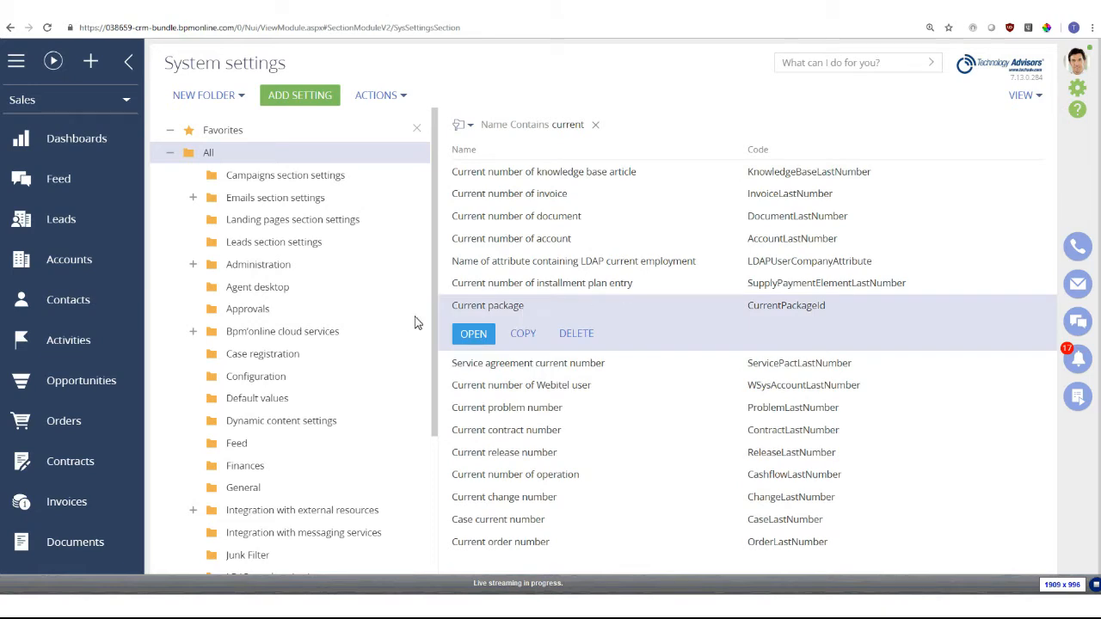
{"action": "left_click", "coordinate": [479, 335]}
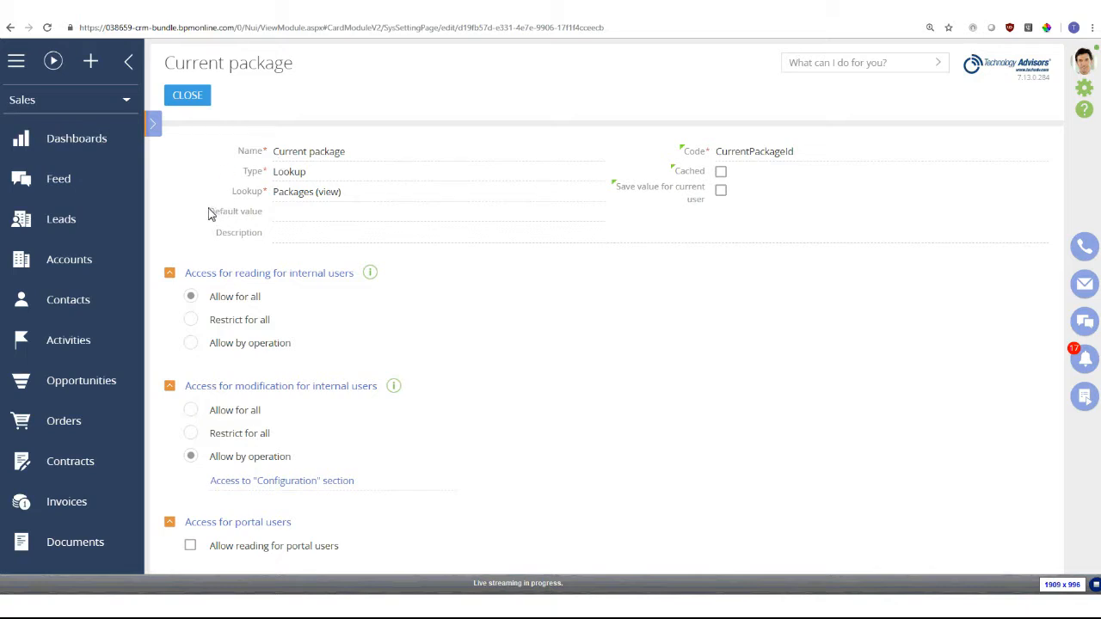
{"action": "left_click", "coordinate": [284, 215]}
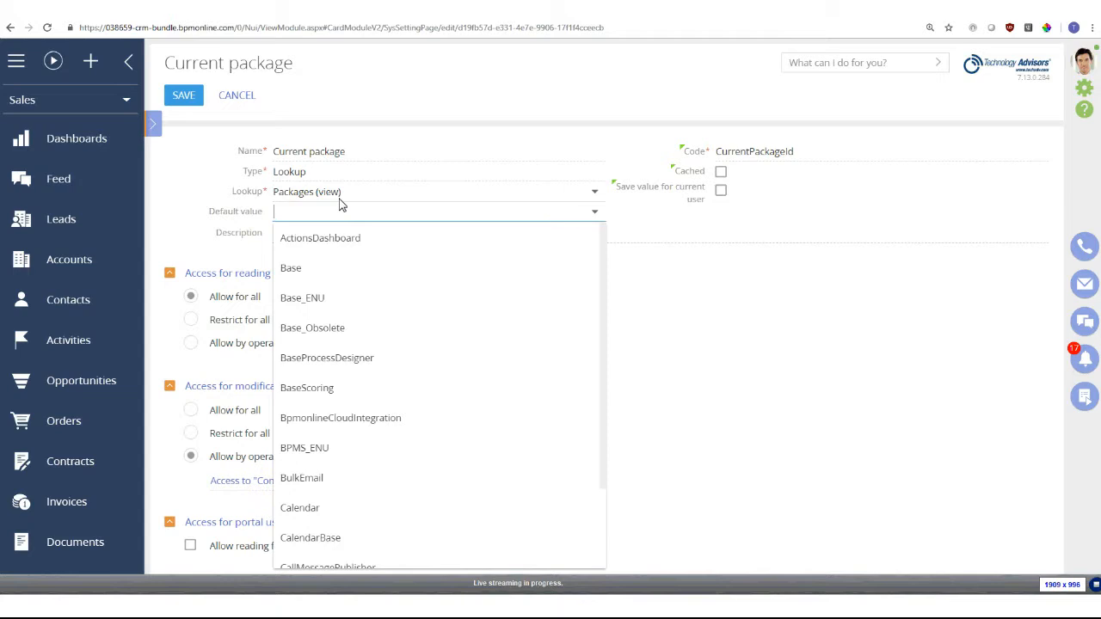
{"action": "type", "text": "custo"}
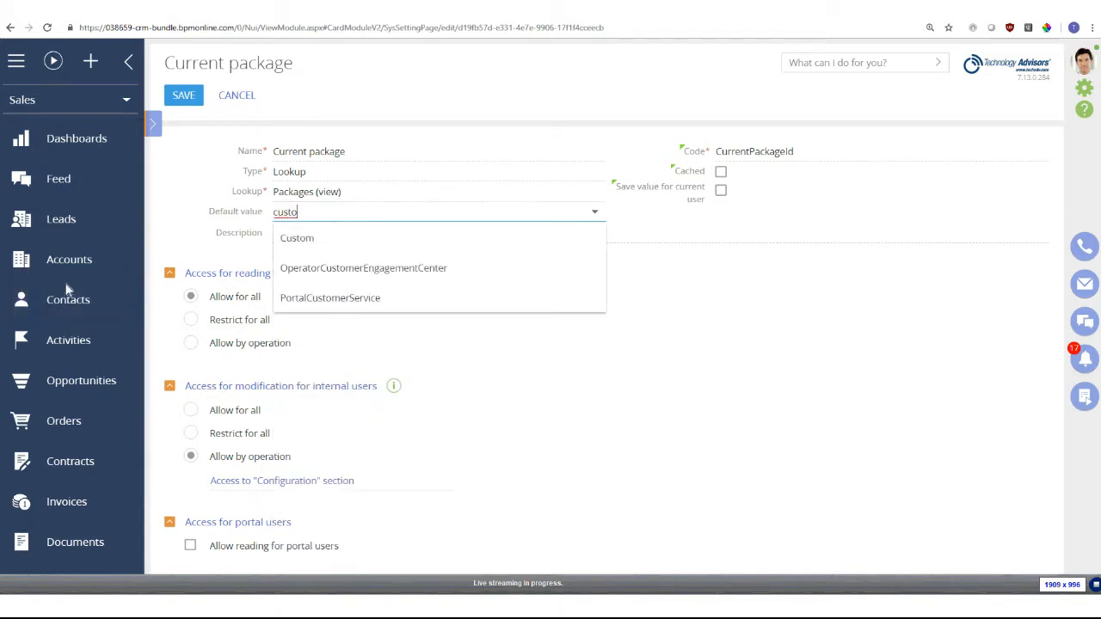
{"action": "left_click", "coordinate": [292, 246]}
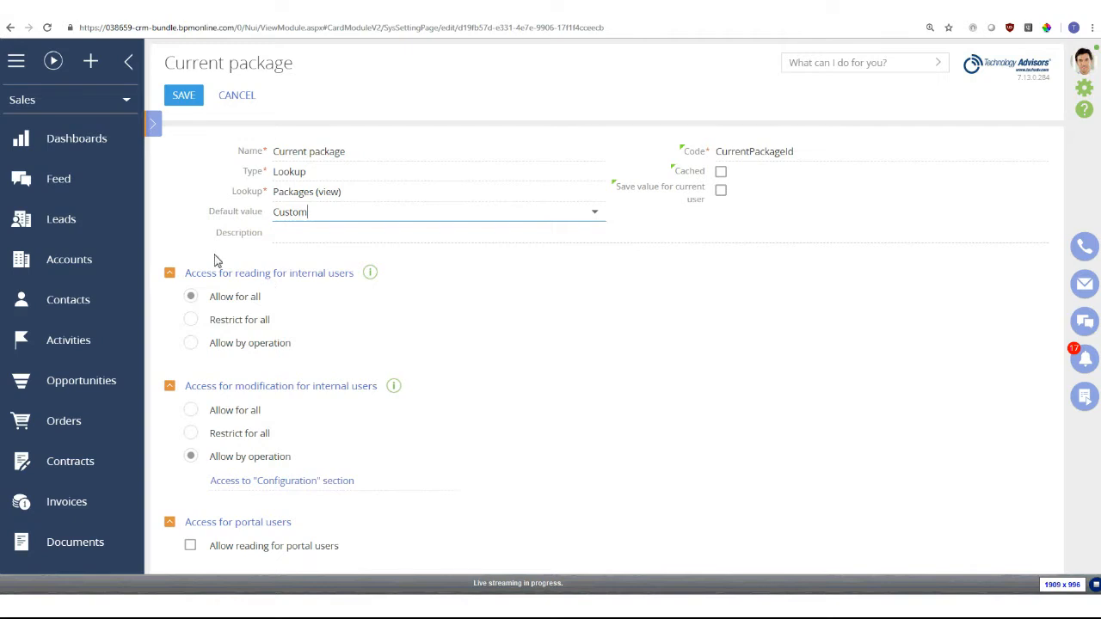
{"action": "left_click", "coordinate": [183, 98]}
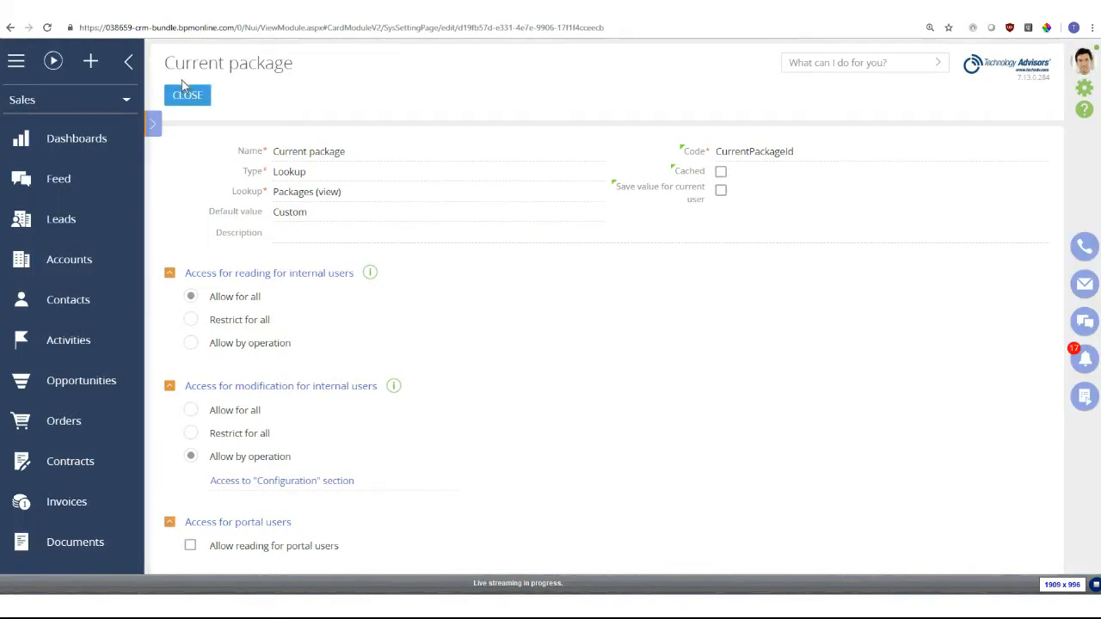
{"action": "left_click", "coordinate": [185, 93]}
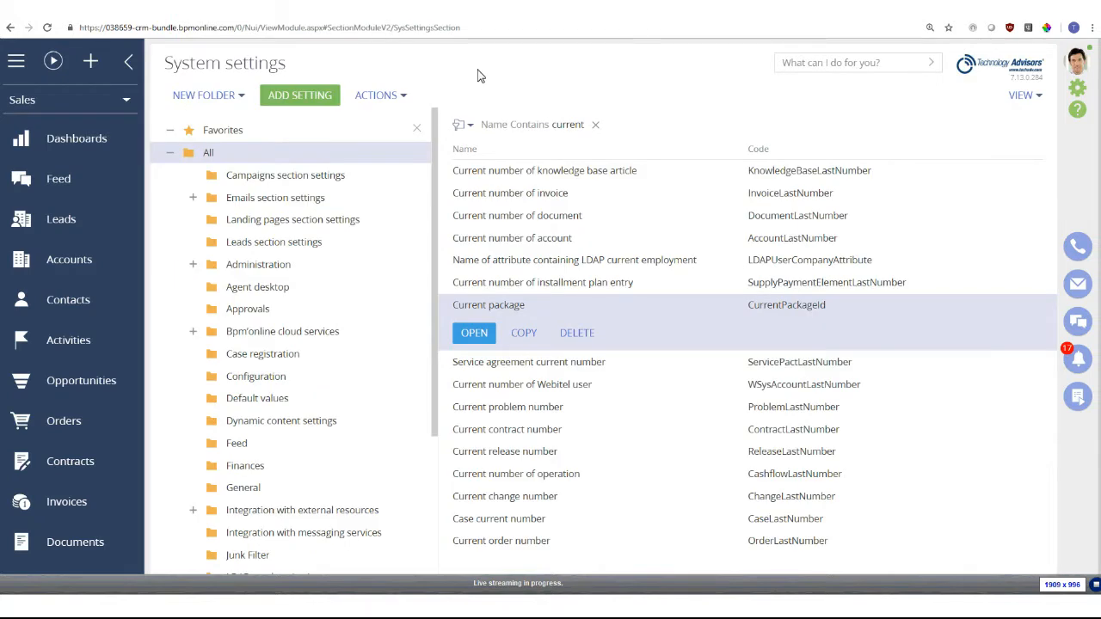
Step: Replace the current filter with one for system setting names containing "pref"
{"action": "left_click", "coordinate": [595, 125]}
{"action": "left_click", "coordinate": [508, 129]}
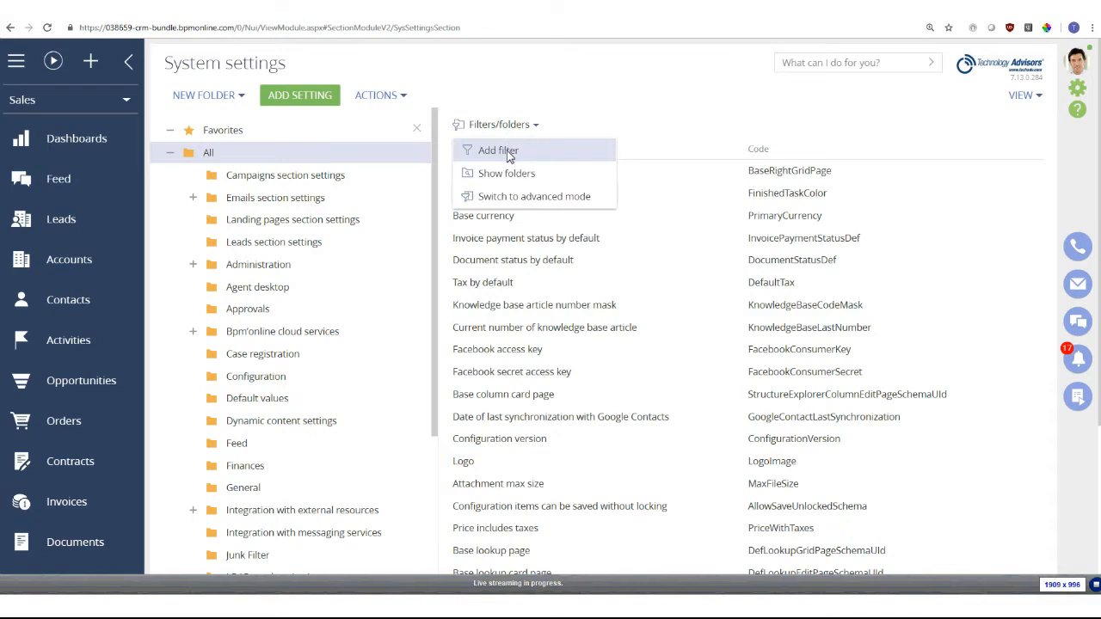
{"action": "left_click", "coordinate": [507, 150]}
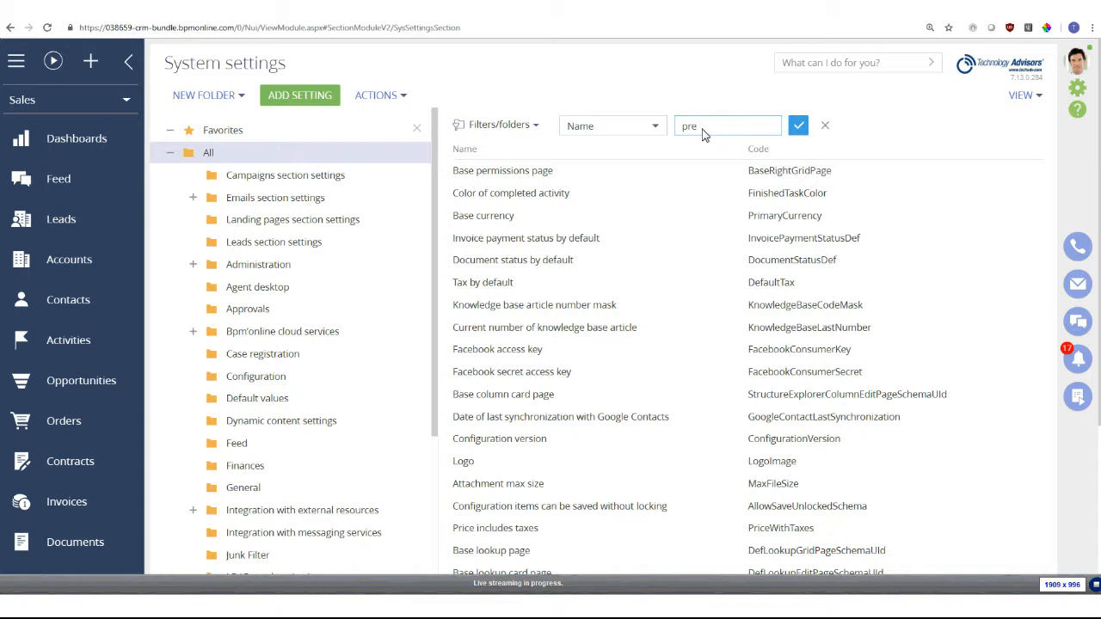
{"action": "key", "text": "Return"}
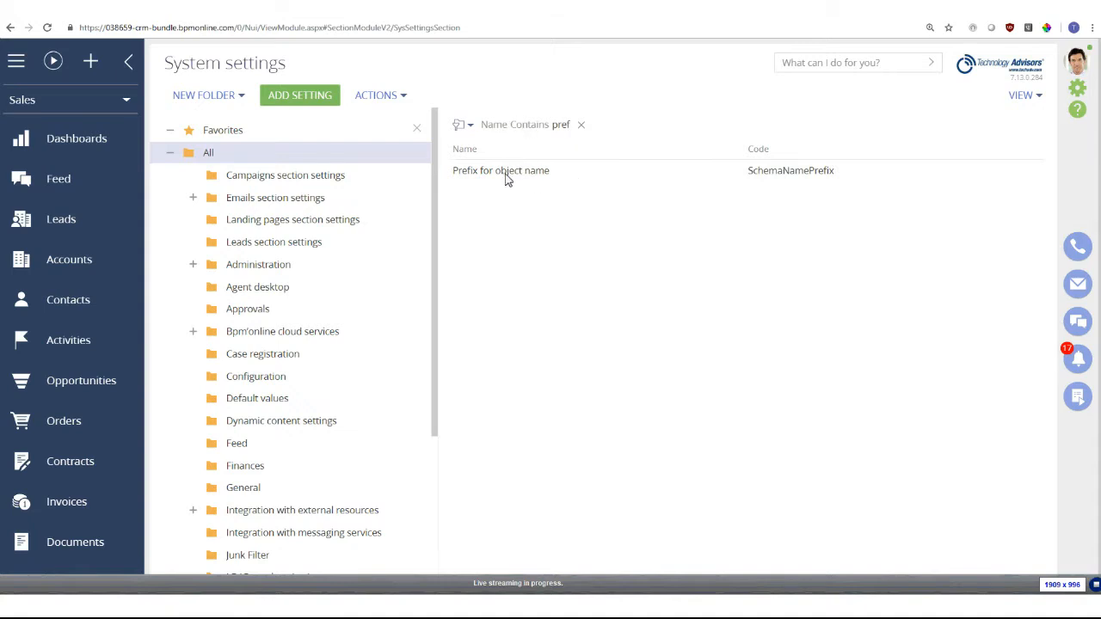
Step: Examine the default value of the Prefix for object name setting and leave the record without saving
{"action": "left_click", "coordinate": [593, 180]}
{"action": "left_click", "coordinate": [474, 198]}
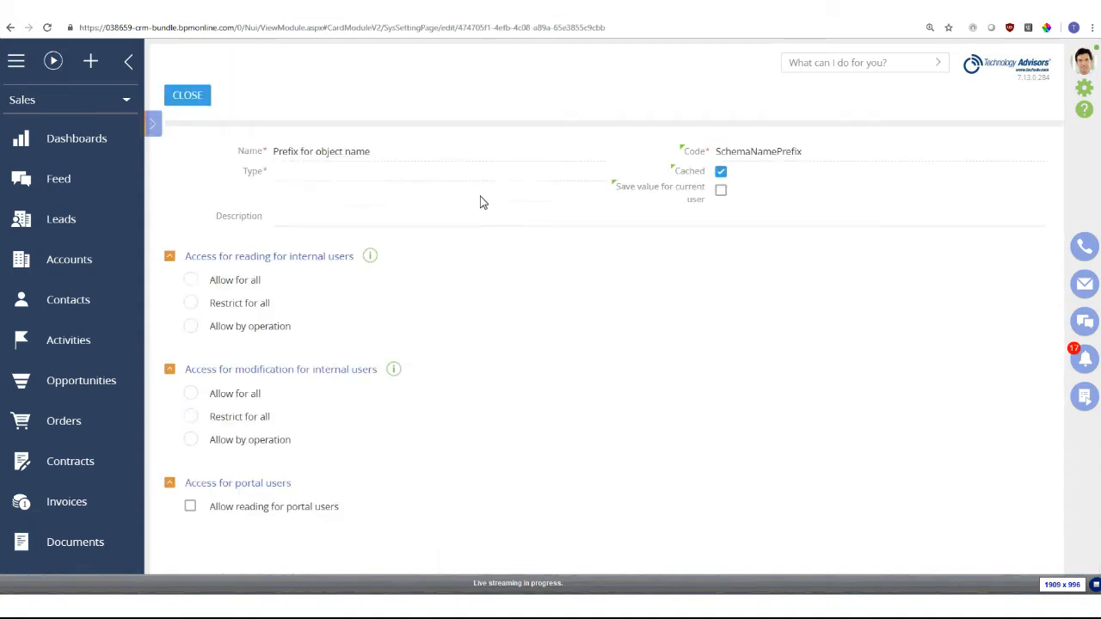
{"action": "left_click", "coordinate": [300, 206]}
{"action": "double_click", "coordinate": [297, 204]}
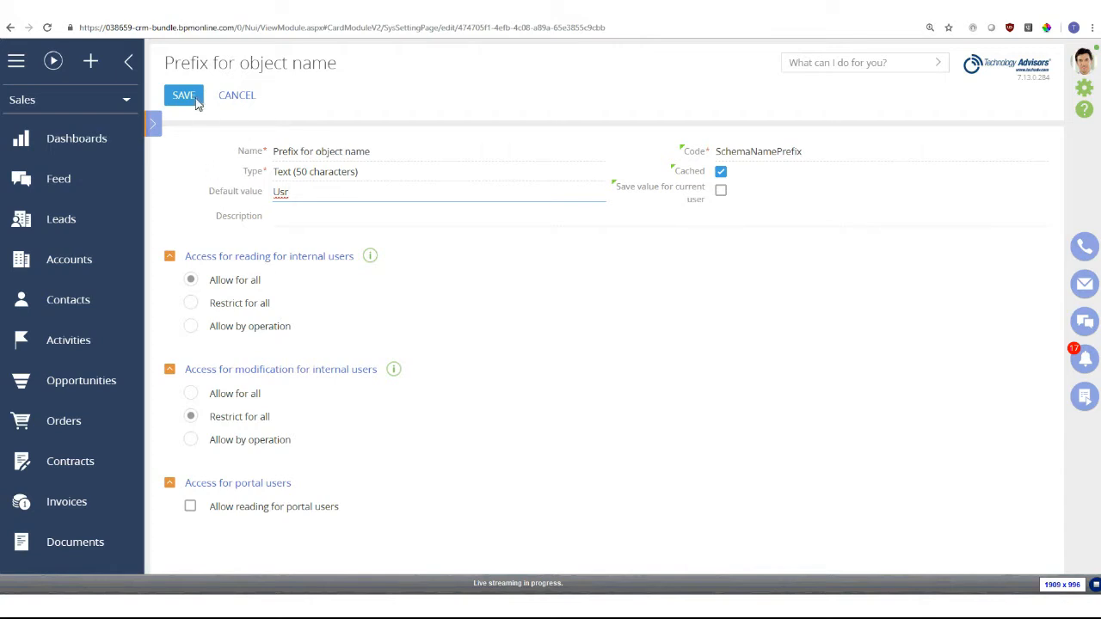
{"action": "left_click", "coordinate": [248, 101]}
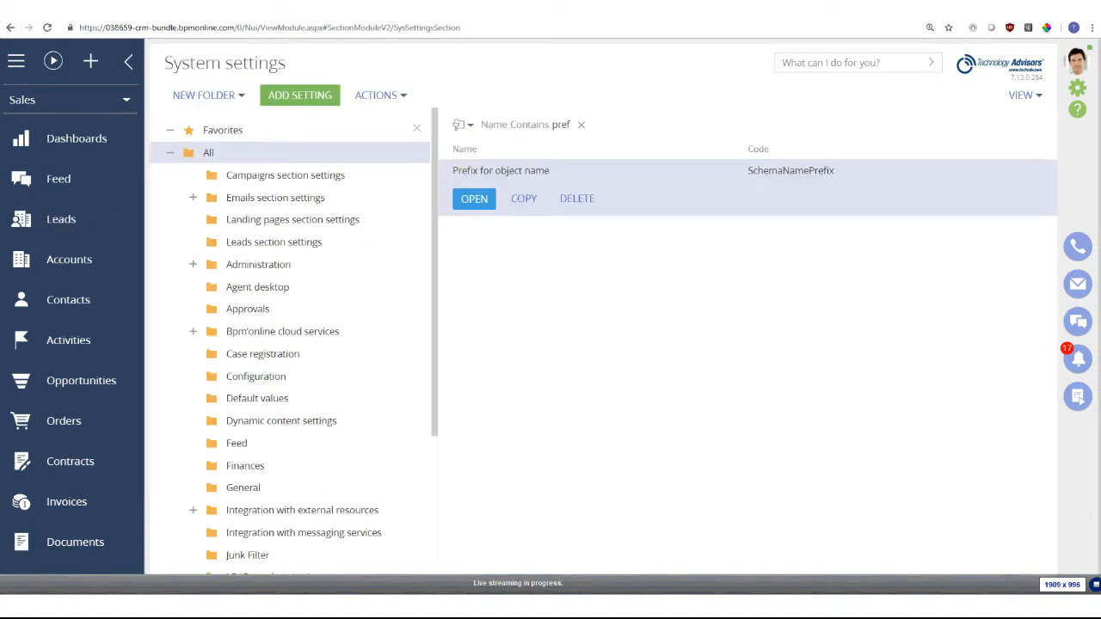
Step: Return to the System Designer and start a new section in the Section wizard
{"action": "left_click", "coordinate": [1077, 91]}
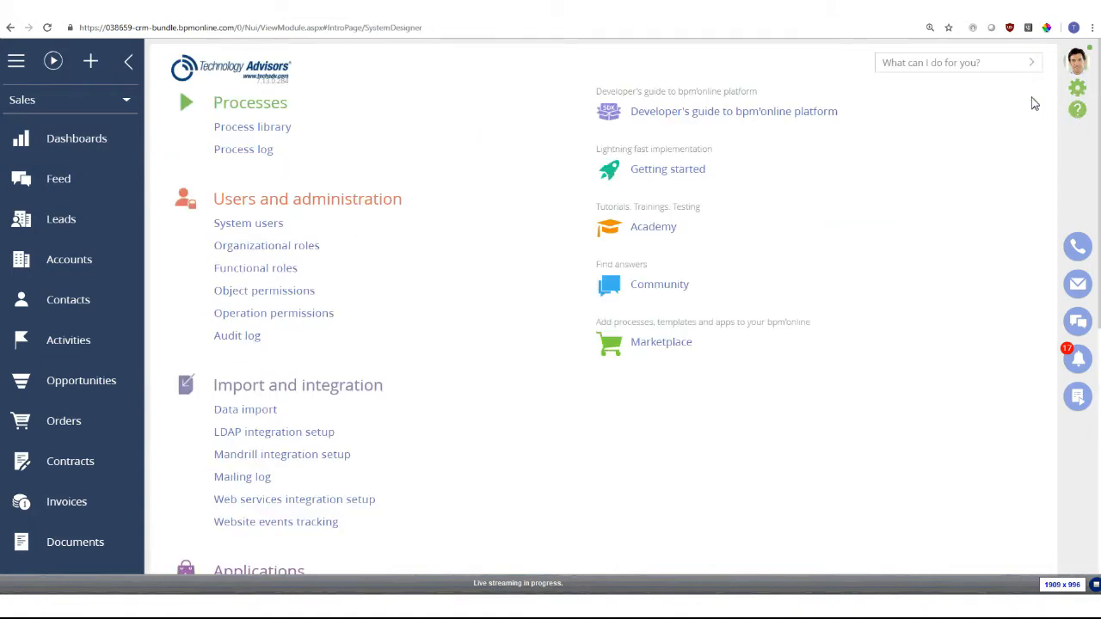
{"action": "scroll", "coordinate": [547, 294], "scroll_direction": "down", "scroll_amount": 3}
{"action": "scroll", "coordinate": [547, 295], "scroll_direction": "down", "scroll_amount": 8}
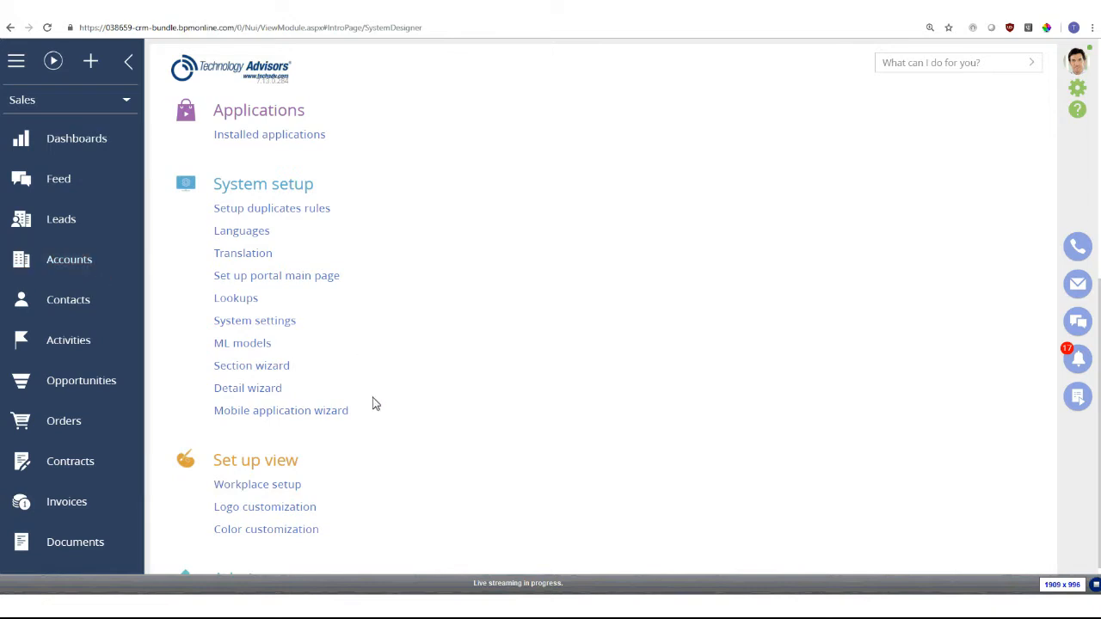
{"action": "left_click", "coordinate": [254, 367]}
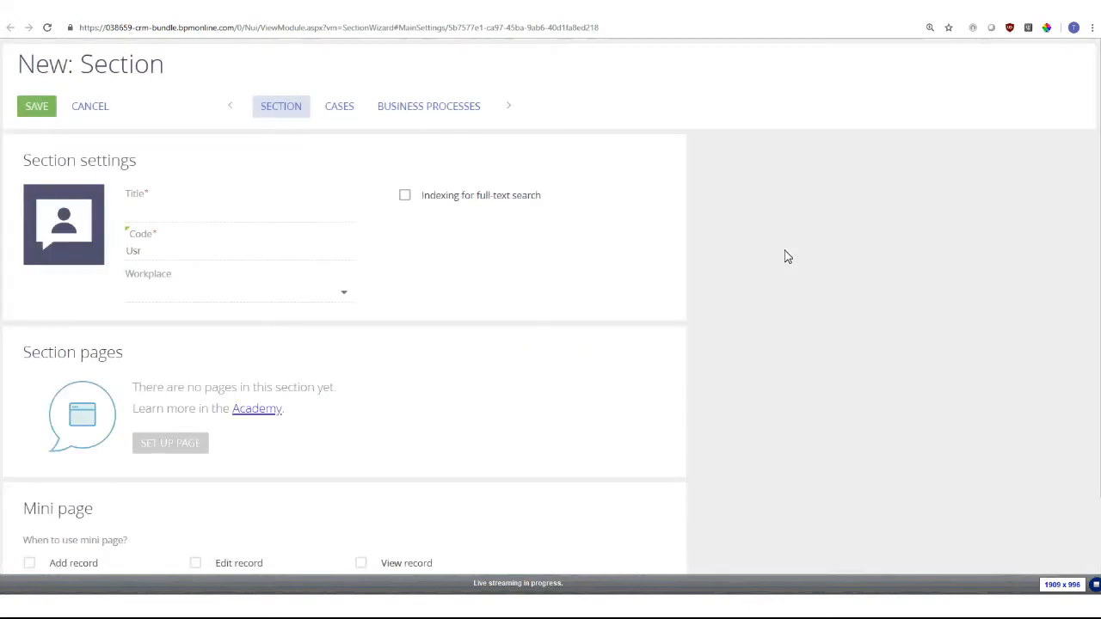
Step: Define the new section with the title Assets, the code UsrAssets and the Sales workplace
{"action": "left_click", "coordinate": [164, 221]}
{"action": "key", "text": "Tab"}
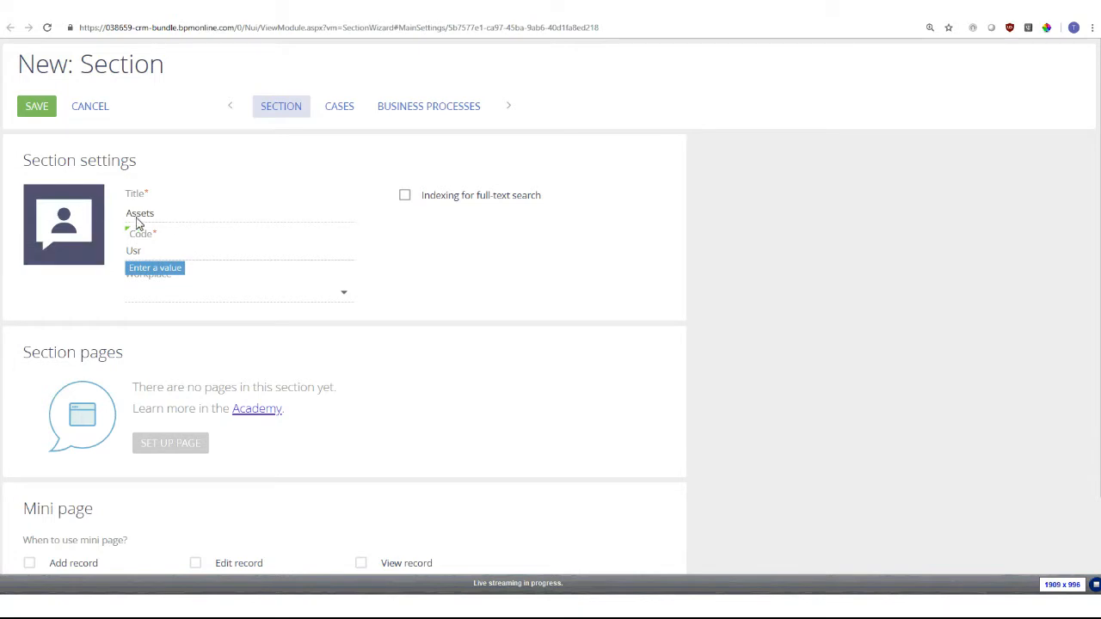
{"action": "left_click", "coordinate": [172, 260]}
{"action": "left_click", "coordinate": [123, 256]}
{"action": "left_click", "coordinate": [138, 254]}
{"action": "left_click", "coordinate": [153, 261]}
{"action": "left_click", "coordinate": [135, 256]}
{"action": "left_click", "coordinate": [148, 258]}
{"action": "left_click", "coordinate": [159, 256]}
{"action": "type", "text": "Assets"}
{"action": "left_click", "coordinate": [343, 295]}
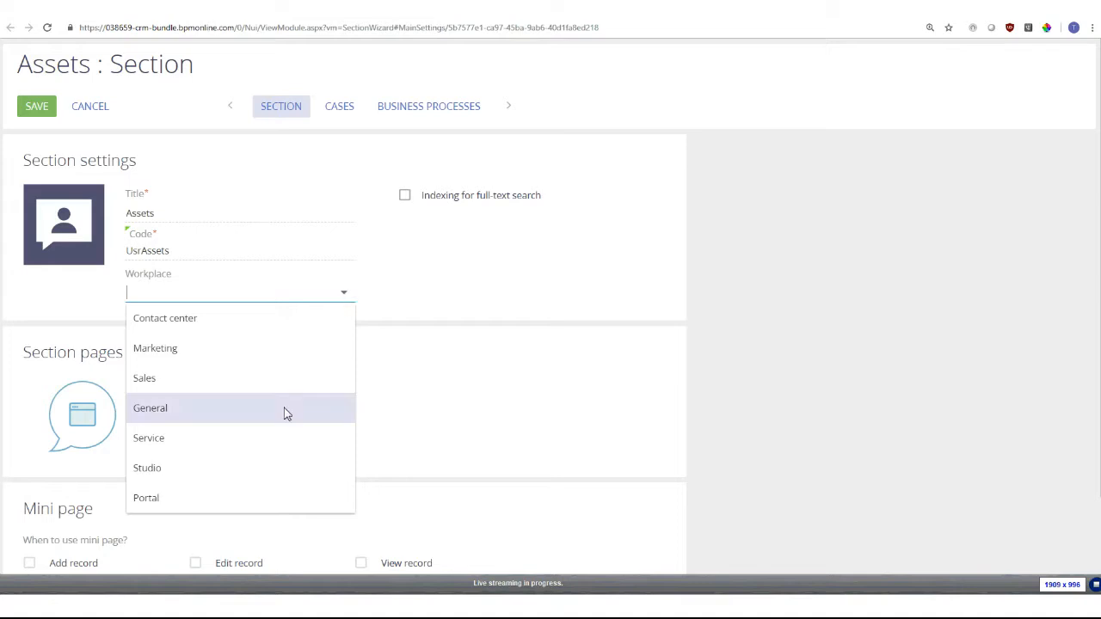
{"action": "left_click", "coordinate": [189, 378]}
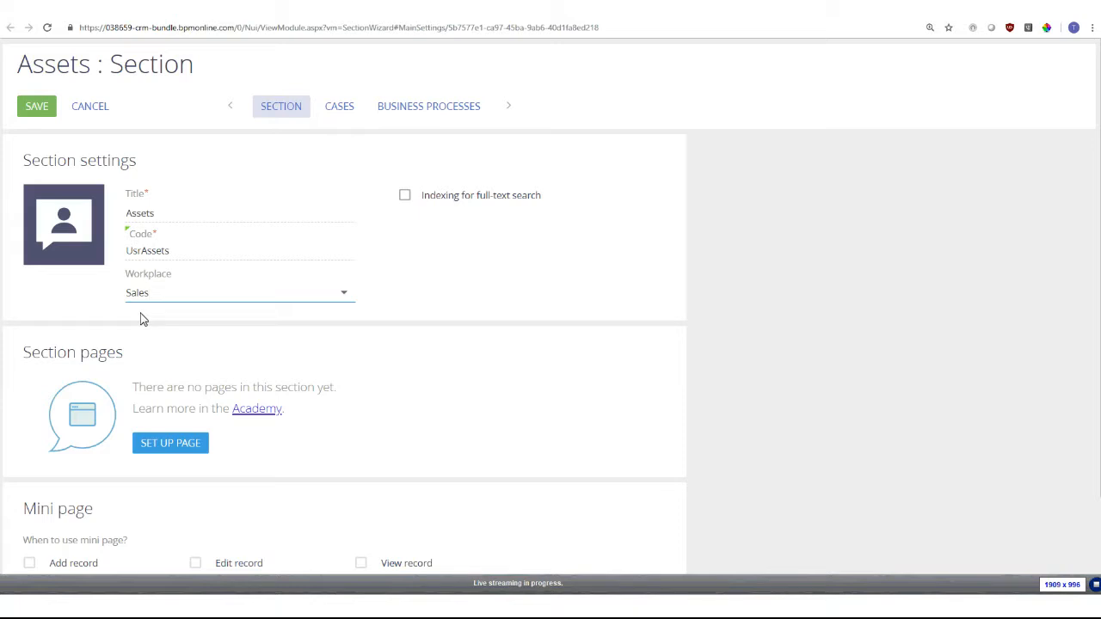
Step: Open the page setup of the Assets section and remove the Name field from the page layout
{"action": "scroll", "coordinate": [314, 413], "scroll_direction": "down", "scroll_amount": 1}
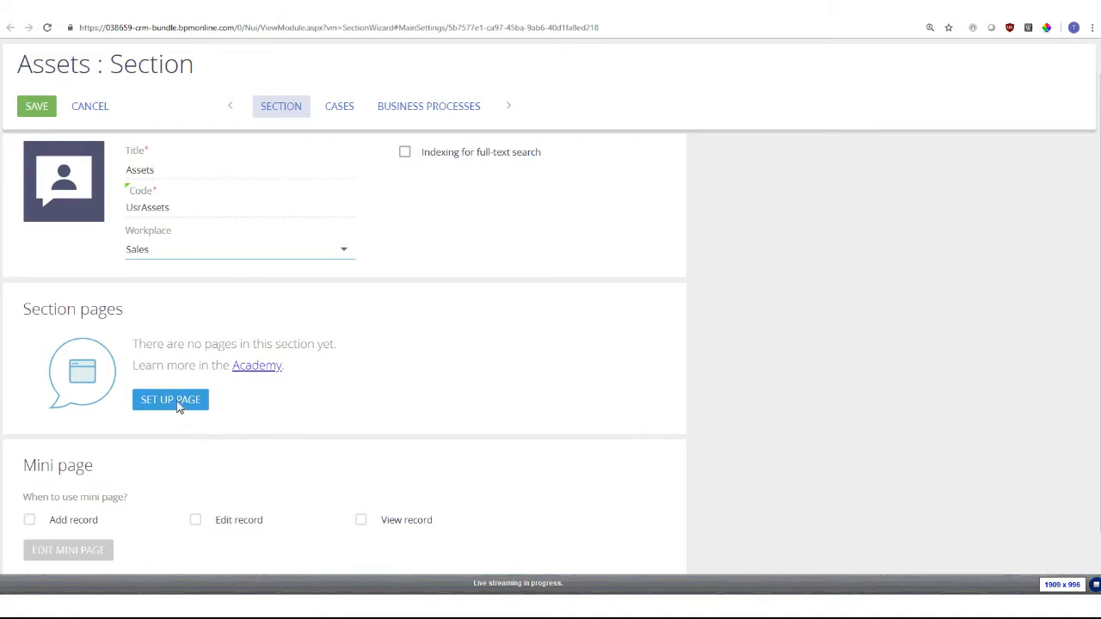
{"action": "scroll", "coordinate": [215, 396], "scroll_direction": "down", "scroll_amount": 1}
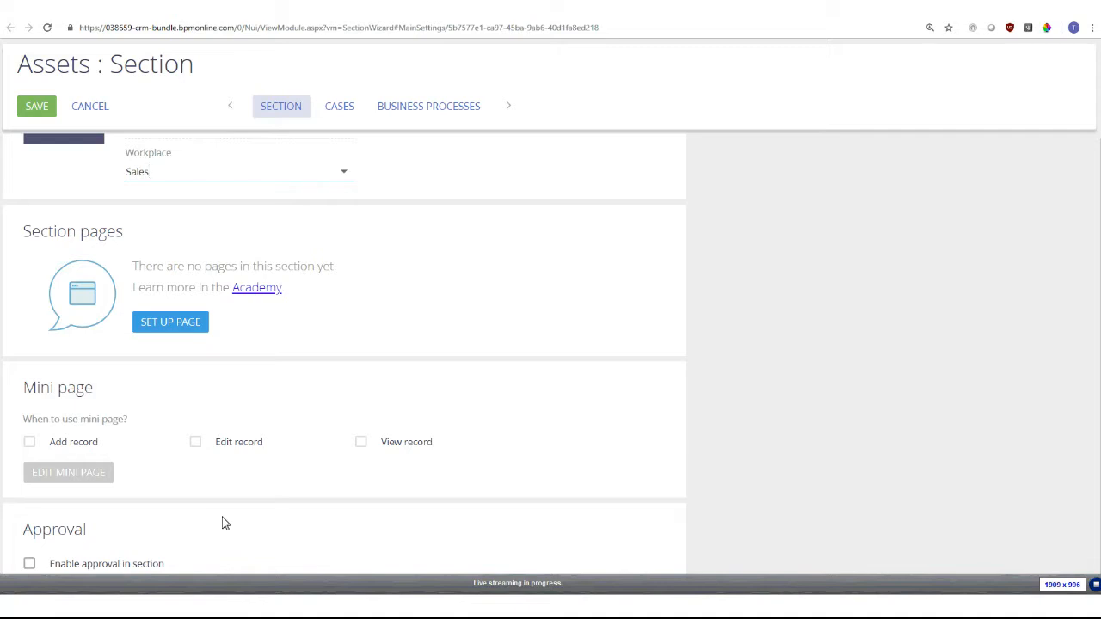
{"action": "scroll", "coordinate": [508, 310], "scroll_direction": "up", "scroll_amount": 2}
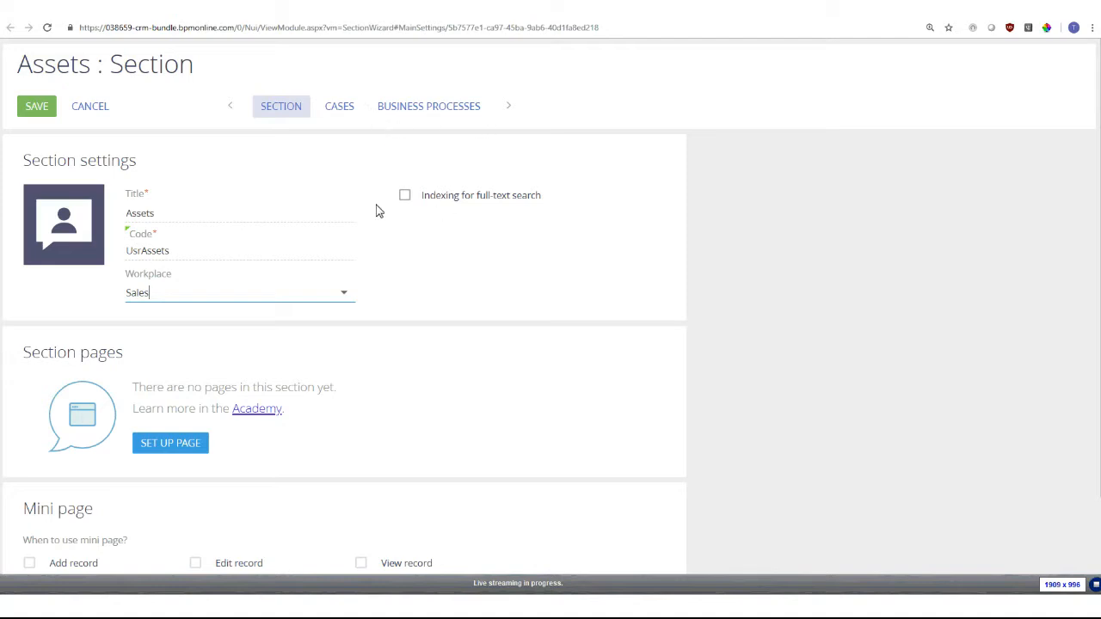
{"action": "left_click", "coordinate": [172, 449]}
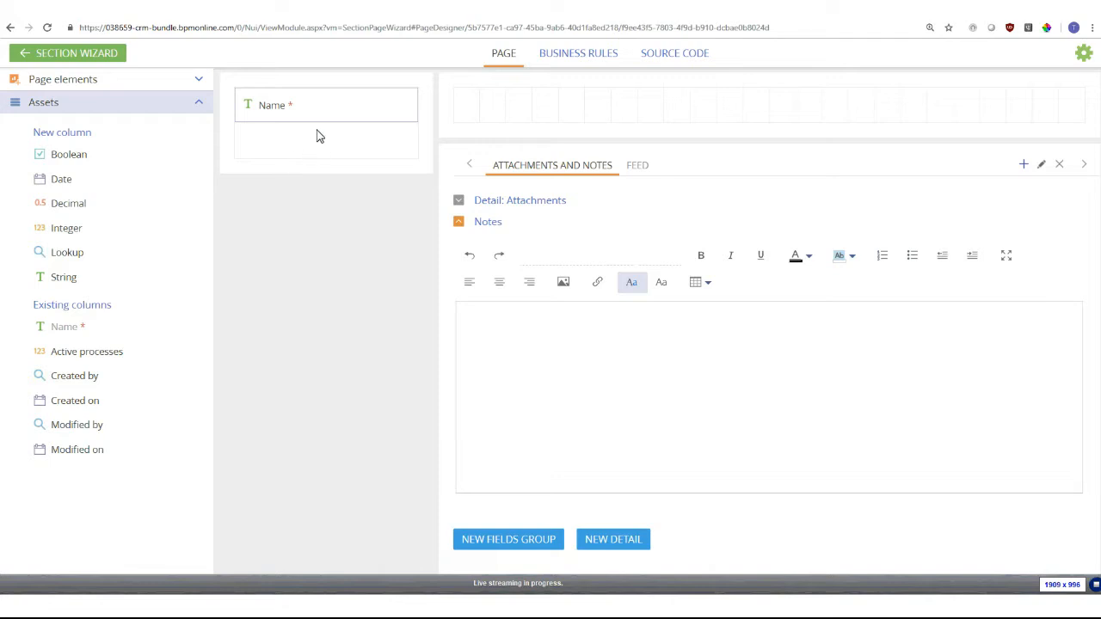
{"action": "left_click", "coordinate": [350, 118]}
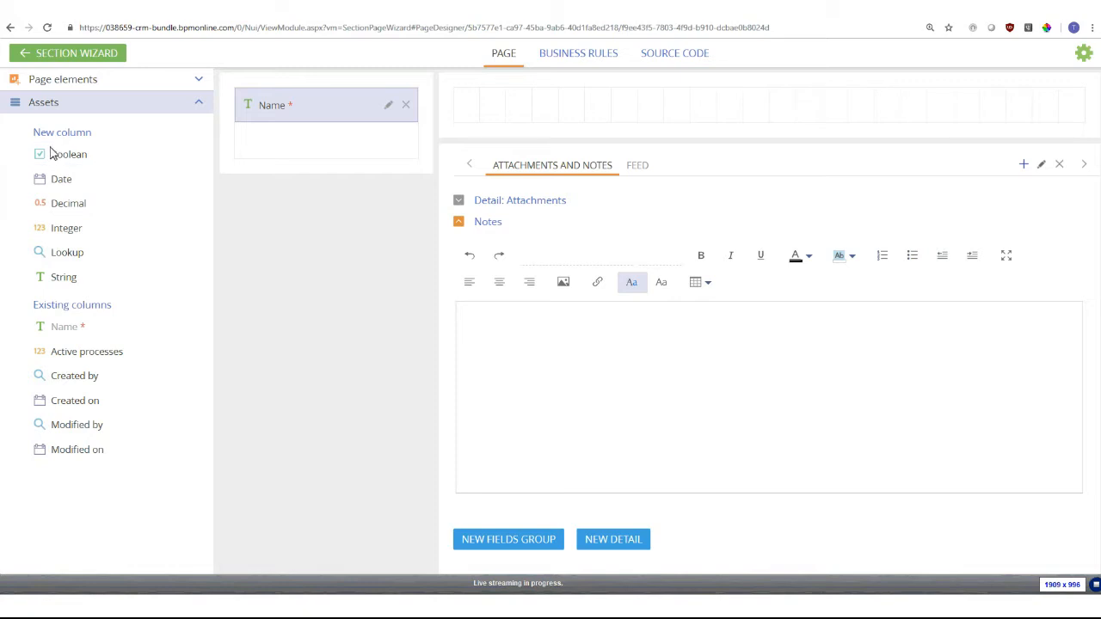
{"action": "left_click", "coordinate": [406, 107]}
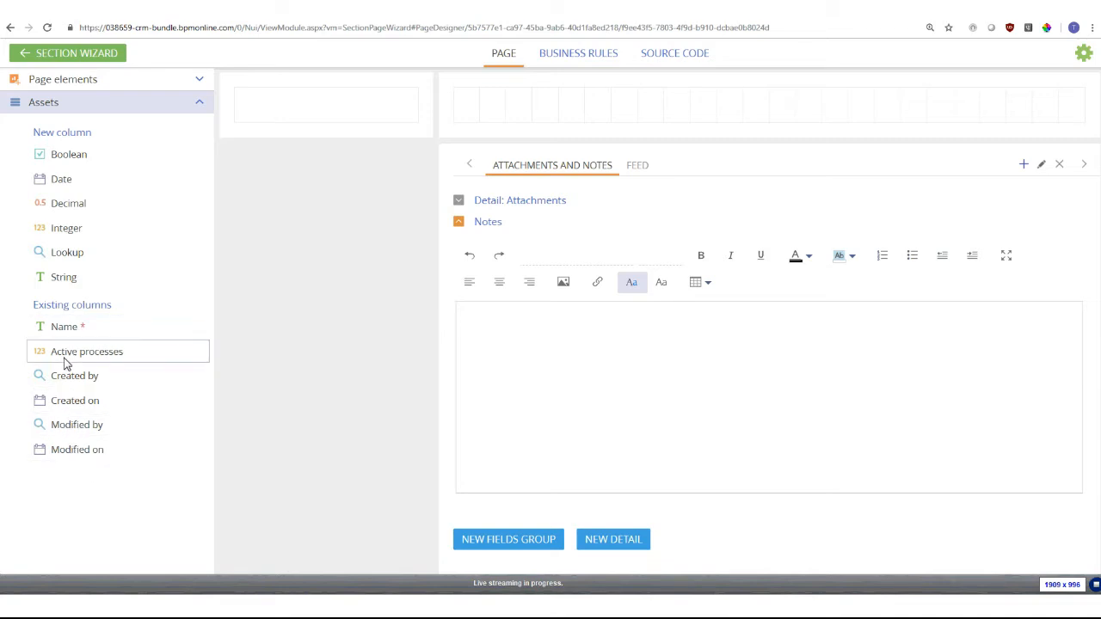
Step: Place the existing Name column in the page header area and change its database title to Serial Number
{"action": "left_click_drag", "start_coordinate": [78, 336], "coordinate": [482, 202]}
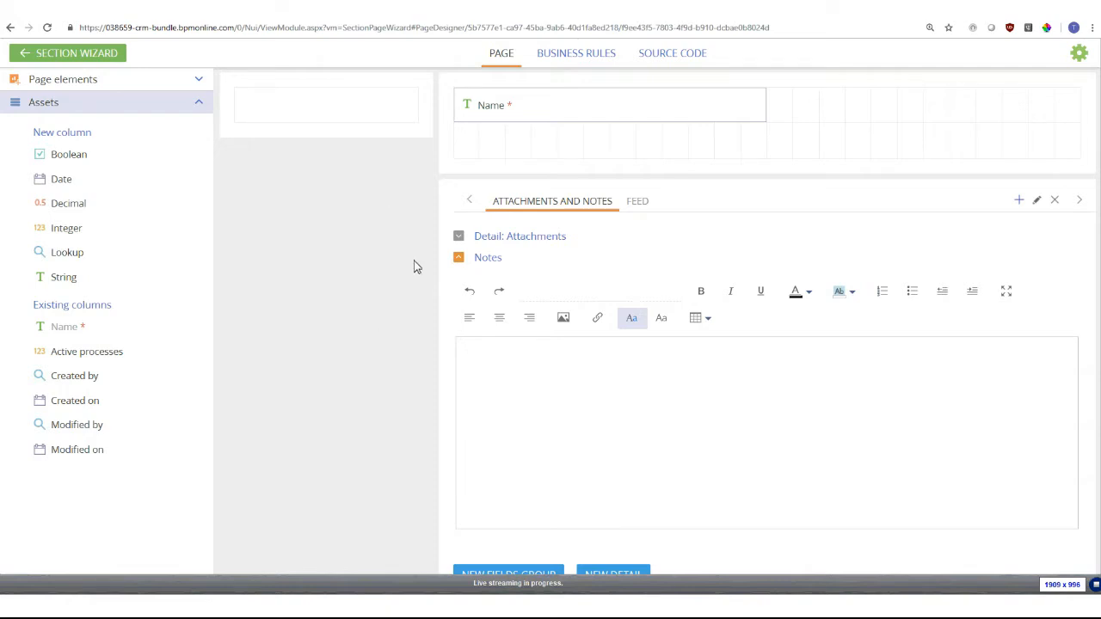
{"action": "left_click", "coordinate": [693, 106]}
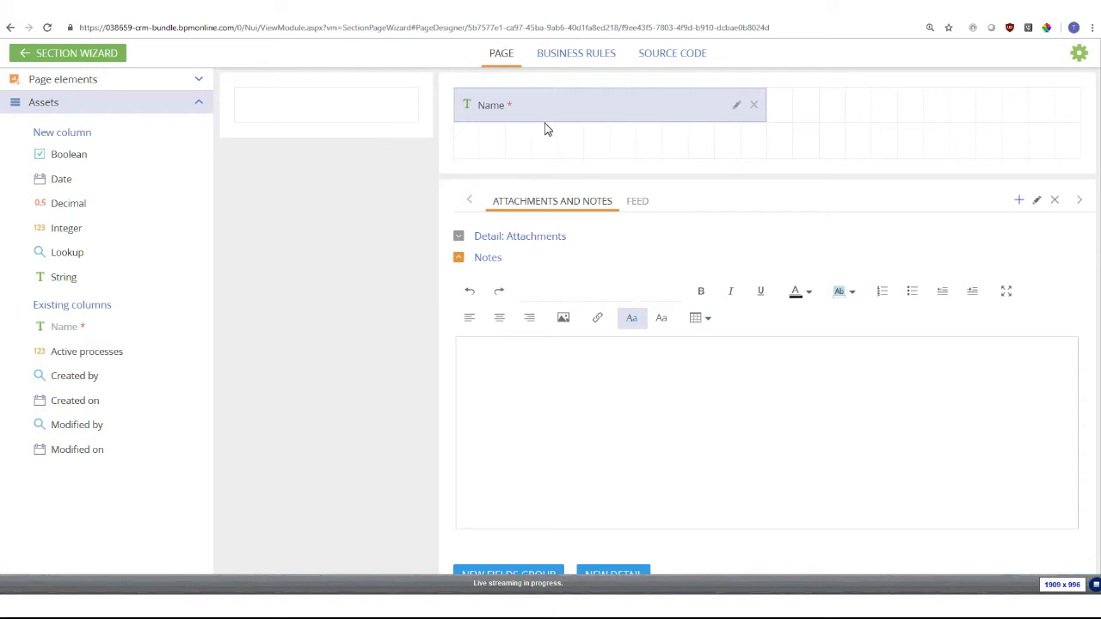
{"action": "left_click", "coordinate": [733, 107]}
{"action": "double_click", "coordinate": [531, 207]}
{"action": "type", "text": "Se"}
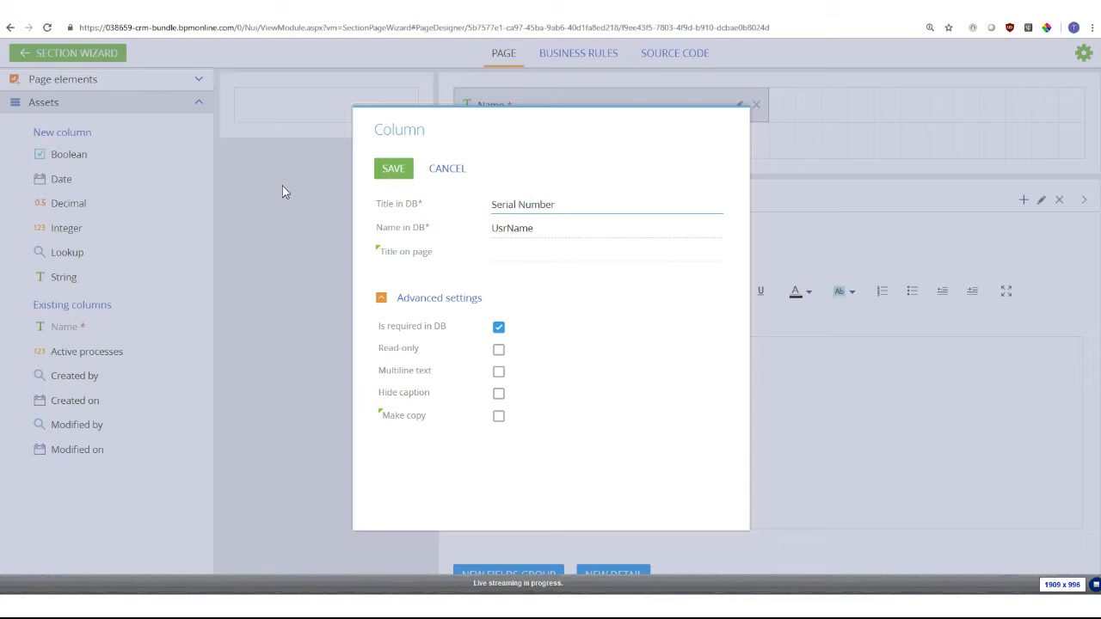
{"action": "type", "text": "rial Number"}
{"action": "left_click", "coordinate": [394, 171]}
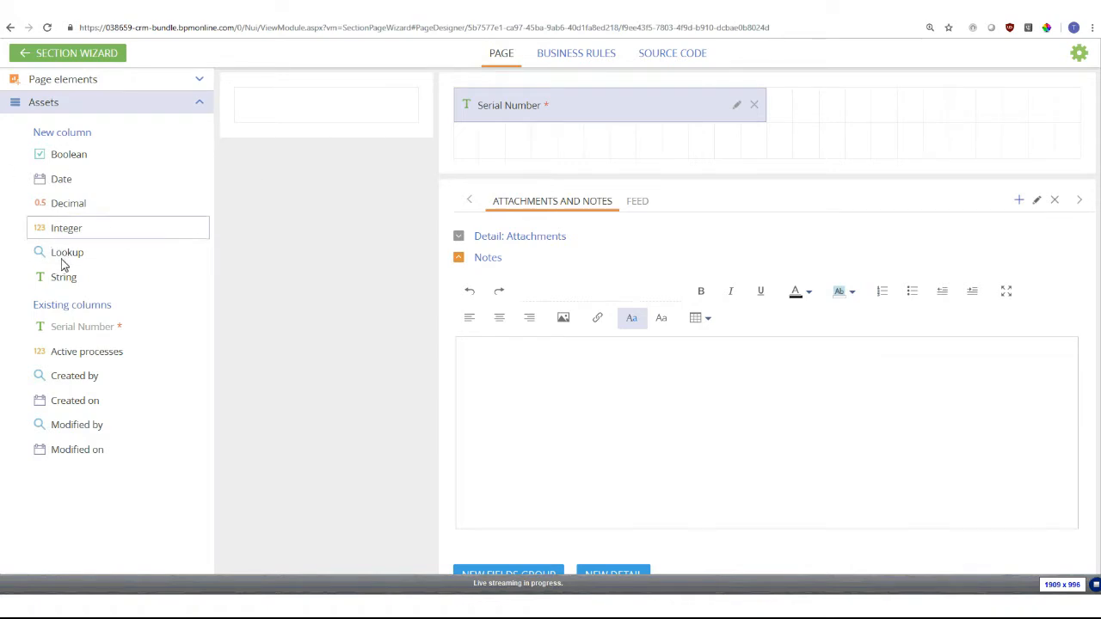
Step: Add a new lookup column beside Serial Number with the title Account and the database name UsrAccount
{"action": "left_click_drag", "start_coordinate": [76, 254], "coordinate": [831, 122]}
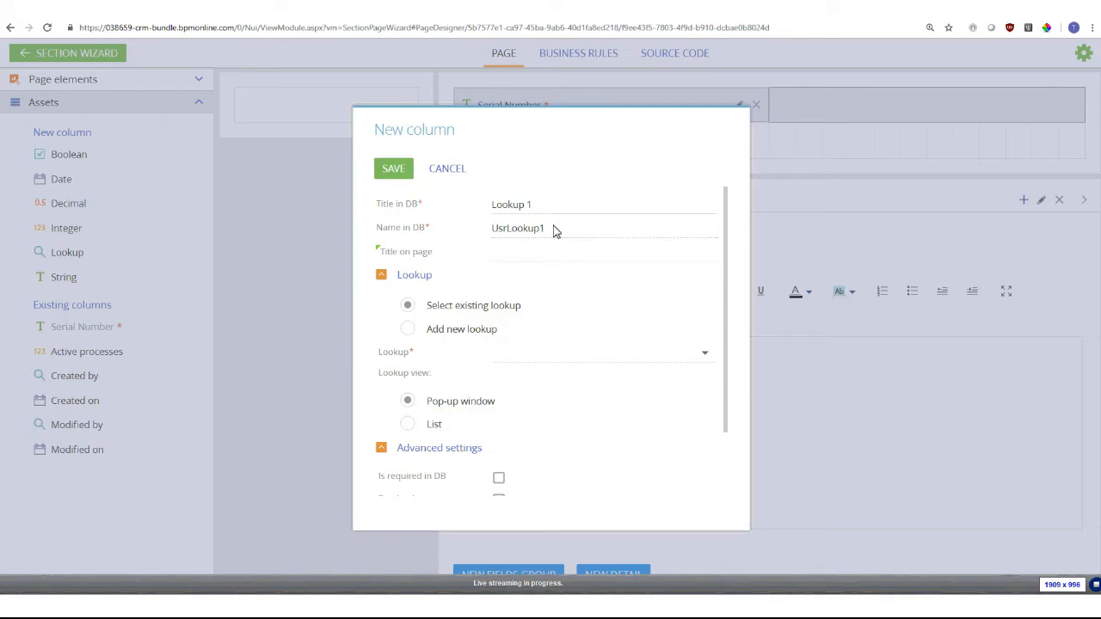
{"action": "triple_click", "coordinate": [574, 215]}
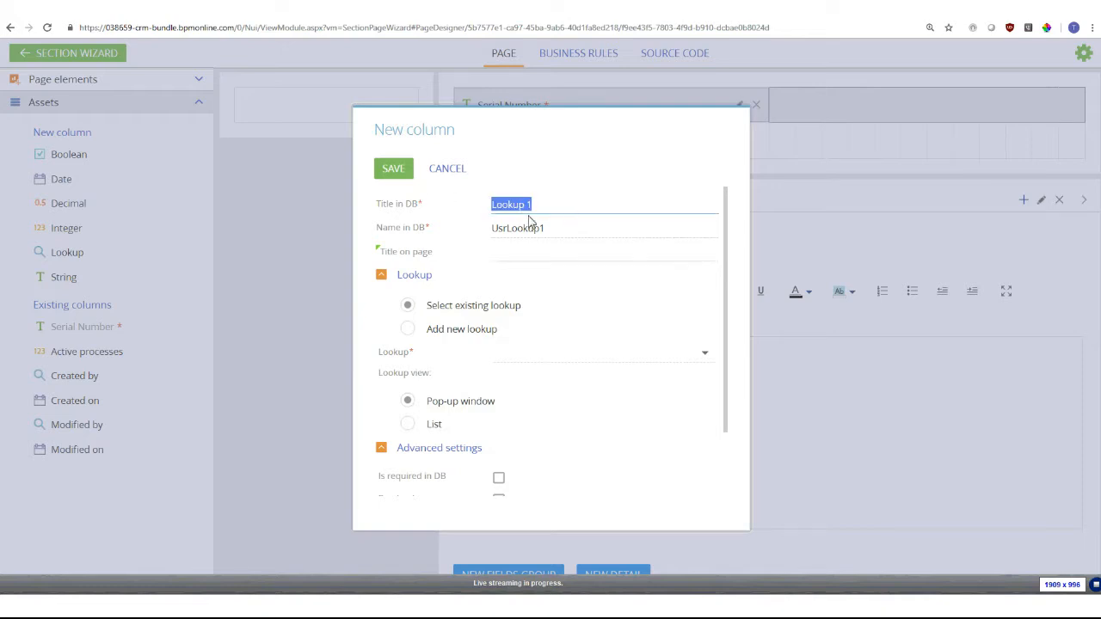
{"action": "type", "text": "Account"}
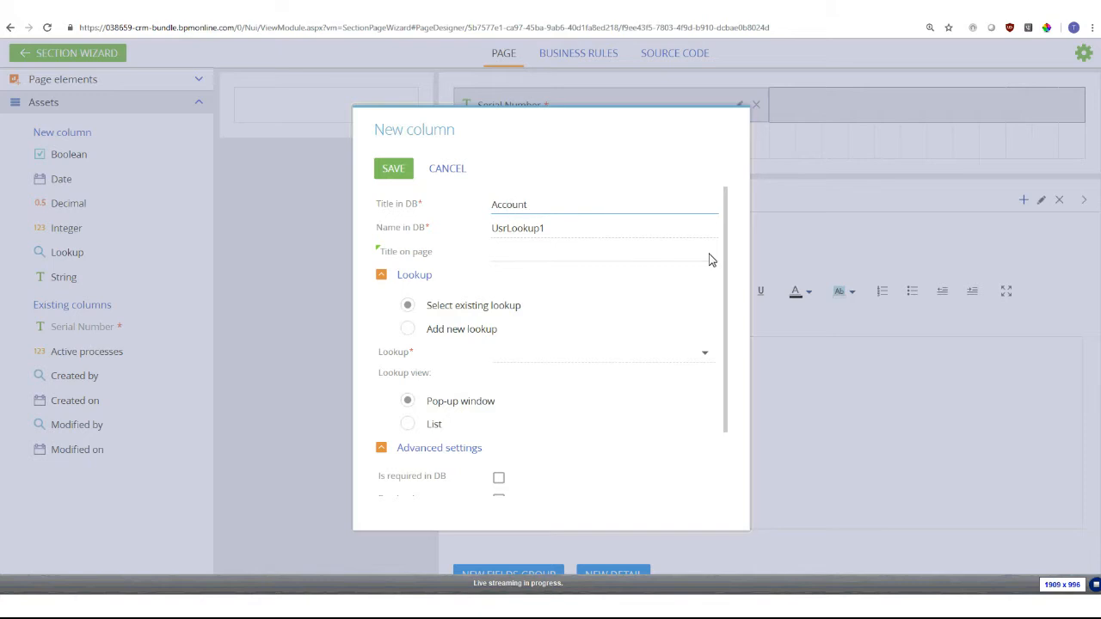
{"action": "left_click_drag", "start_coordinate": [595, 222], "coordinate": [507, 234]}
{"action": "type", "text": "Account"}
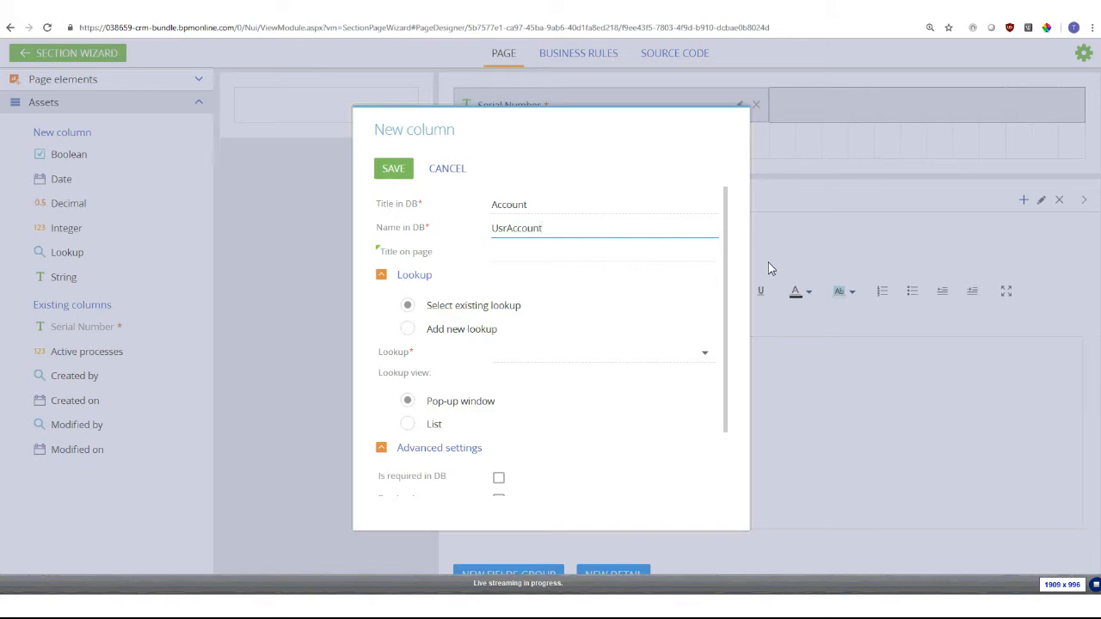
{"action": "mouse_move", "coordinate": [506, 237]}
{"action": "left_mouse_down"}
{"action": "mouse_move", "coordinate": [491, 234]}
{"action": "mouse_move", "coordinate": [509, 235]}
{"action": "left_mouse_up"}
Step: Link the new column to the existing Account lookup and save the column
{"action": "left_click", "coordinate": [516, 343]}
{"action": "type", "text": "acc"}
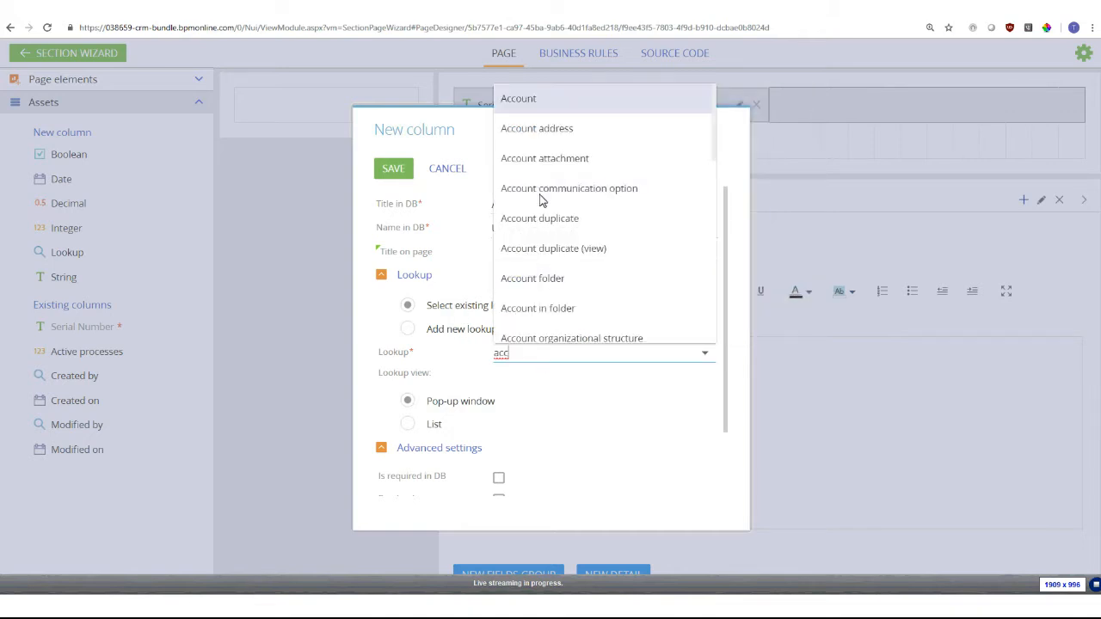
{"action": "left_click", "coordinate": [549, 108]}
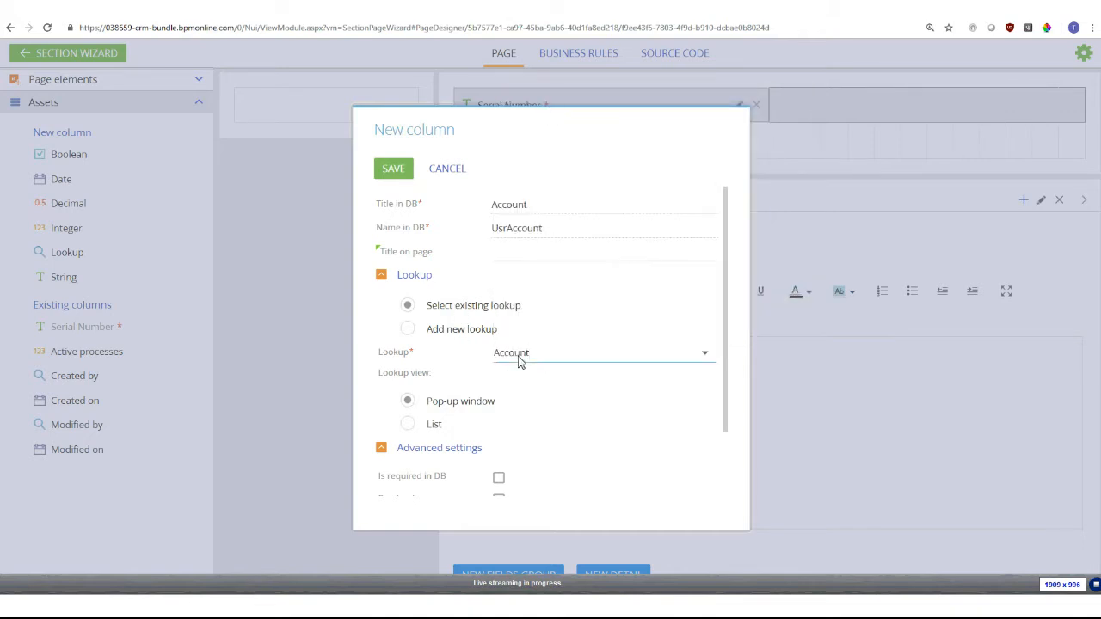
{"action": "scroll", "coordinate": [479, 448], "scroll_direction": "down", "scroll_amount": 1}
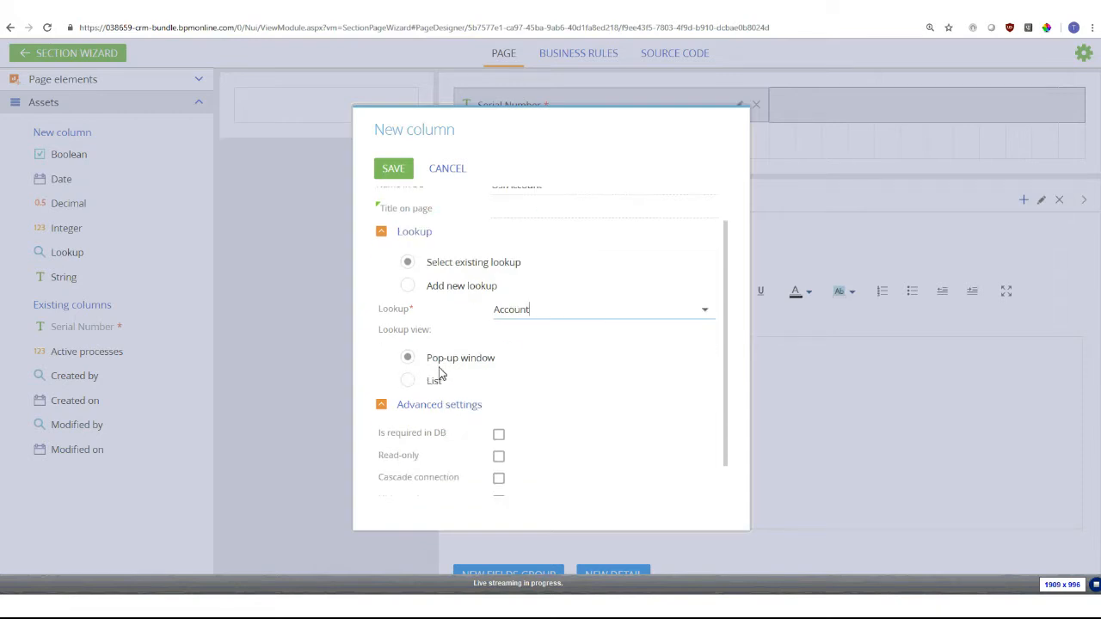
{"action": "scroll", "coordinate": [439, 386], "scroll_direction": "down", "scroll_amount": 1}
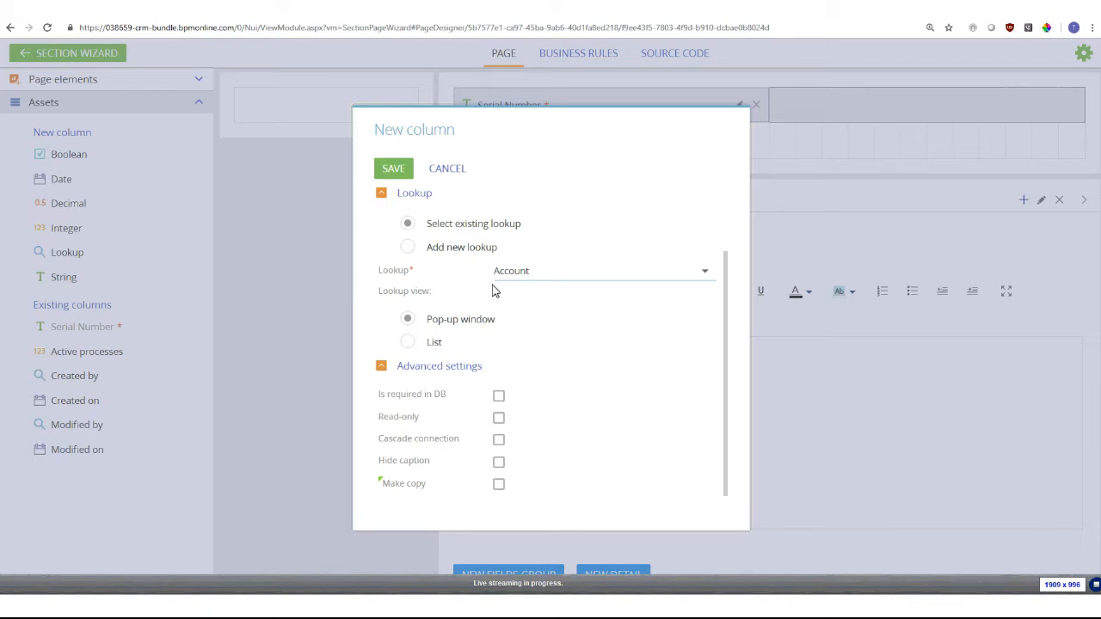
{"action": "left_click", "coordinate": [406, 171]}
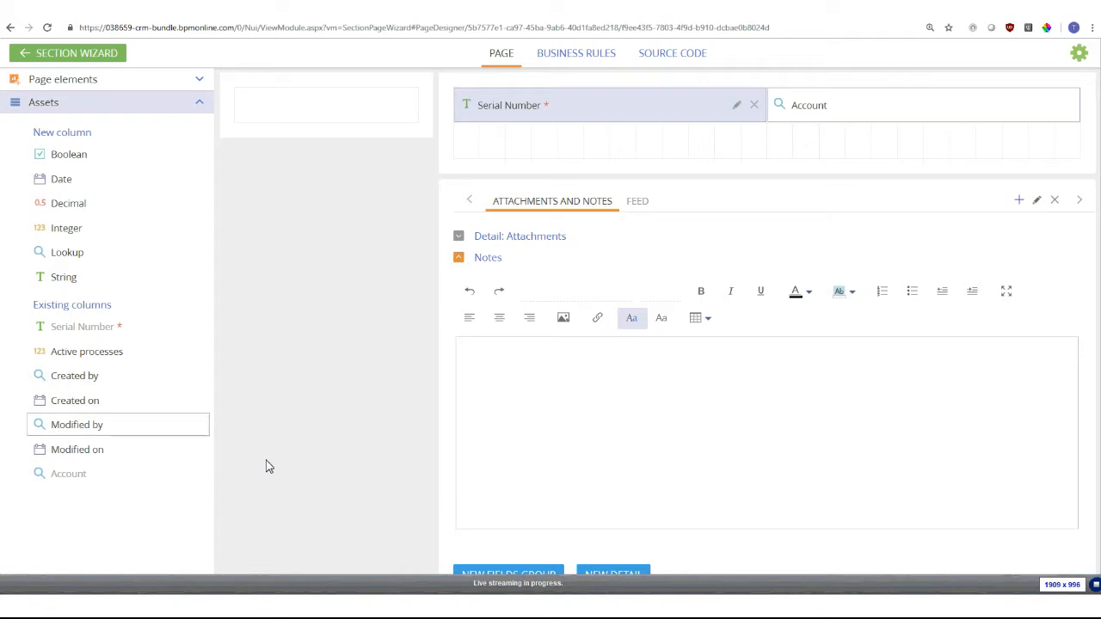
Step: Add a date column below Serial Number with the title Install Date and the database name UsrInstallDate
{"action": "mouse_move", "coordinate": [86, 180]}
{"action": "left_mouse_down"}
{"action": "mouse_move", "coordinate": [153, 188]}
{"action": "mouse_move", "coordinate": [515, 177]}
{"action": "mouse_move", "coordinate": [534, 148]}
{"action": "left_mouse_up"}
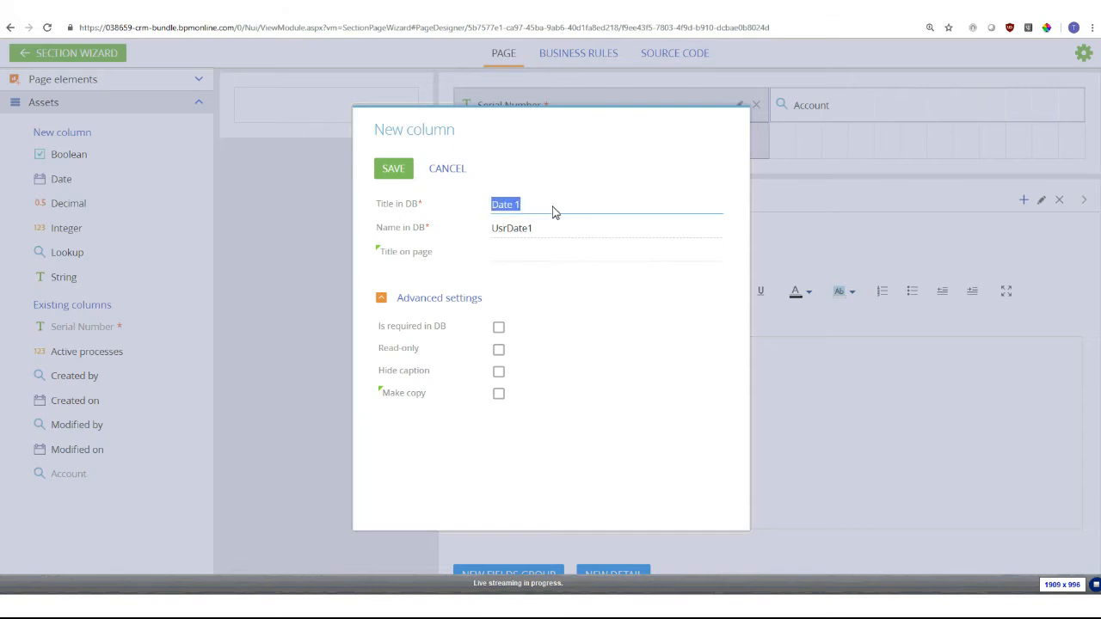
{"action": "type", "text": "Install"}
{"action": "left_click_drag", "start_coordinate": [541, 231], "coordinate": [510, 232]}
{"action": "type", "text": "Inst"}
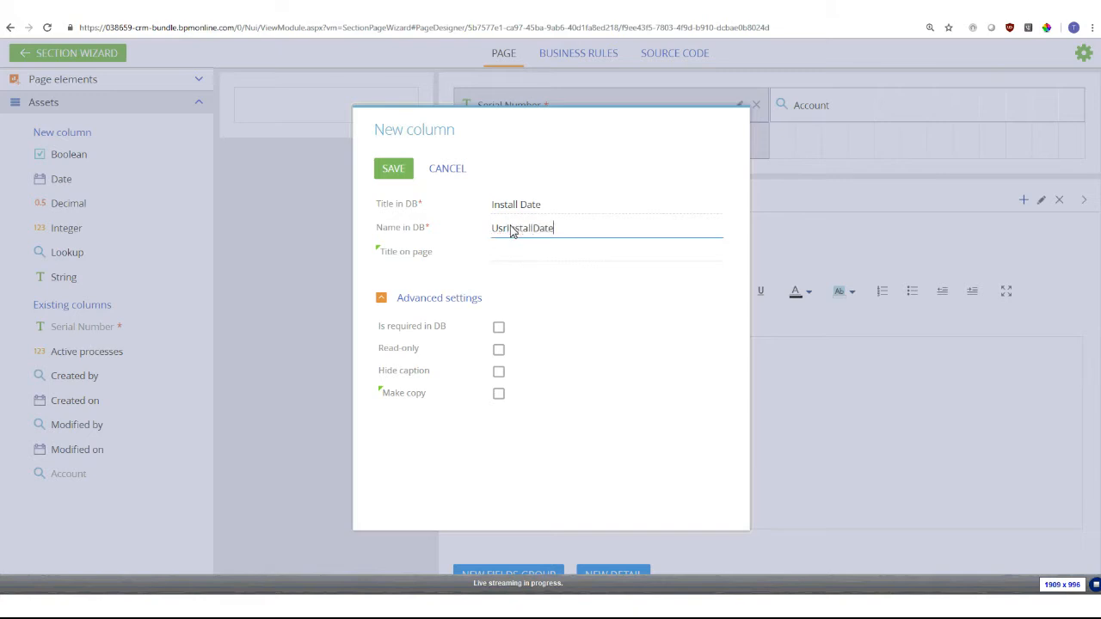
{"action": "left_click", "coordinate": [393, 168]}
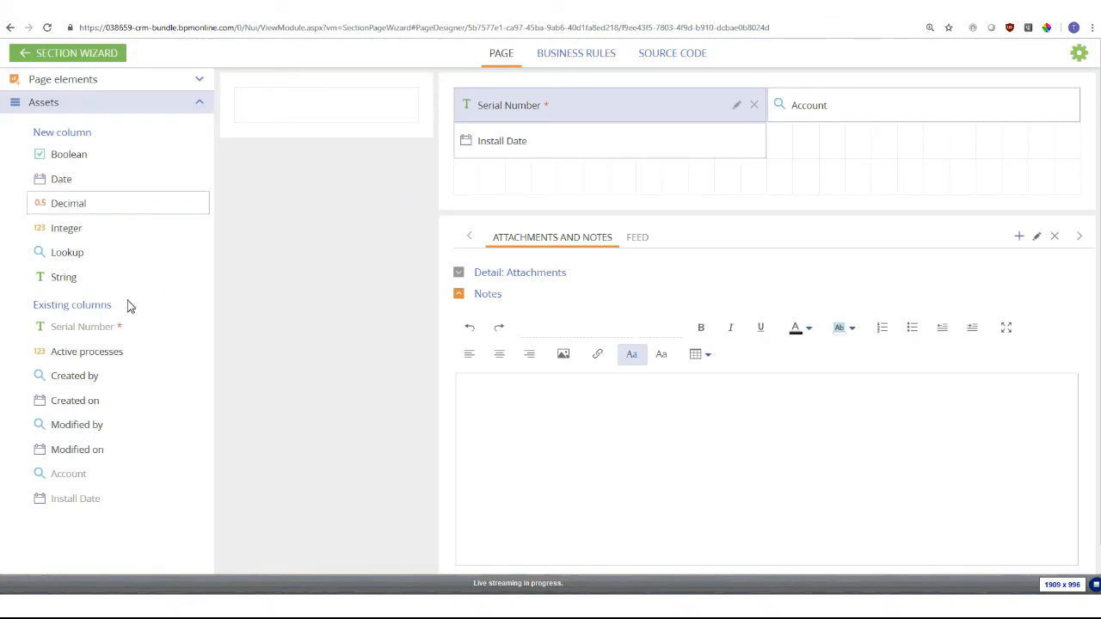
Step: Add a date column beside Install Date with the title Removed Date and the database name UsrRemovedDate
{"action": "left_click_drag", "start_coordinate": [75, 181], "coordinate": [848, 142]}
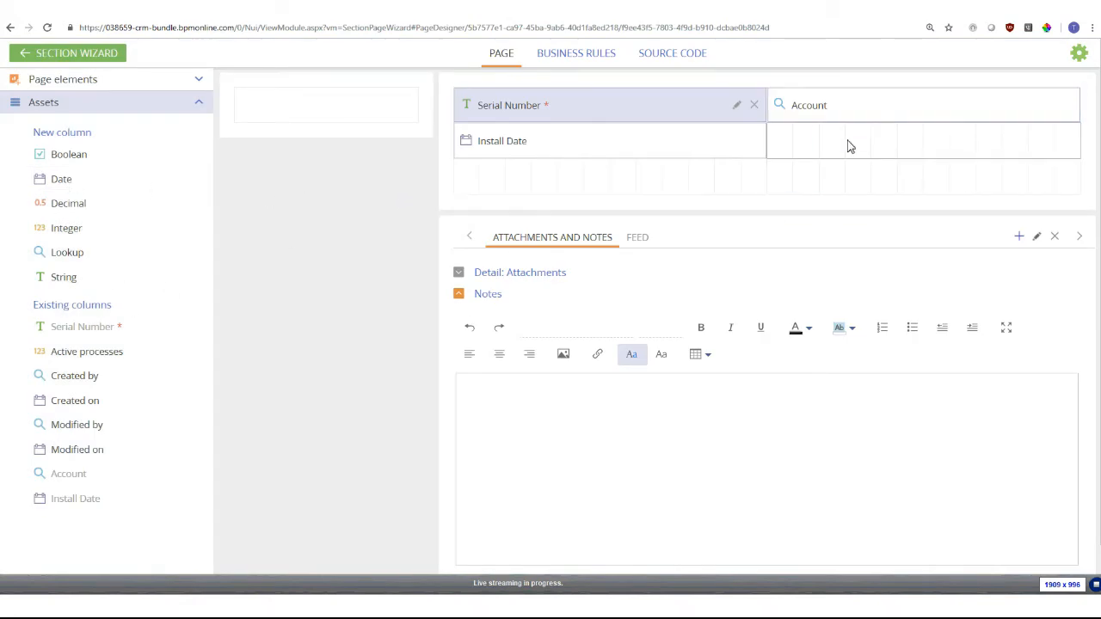
{"action": "left_click", "coordinate": [556, 215]}
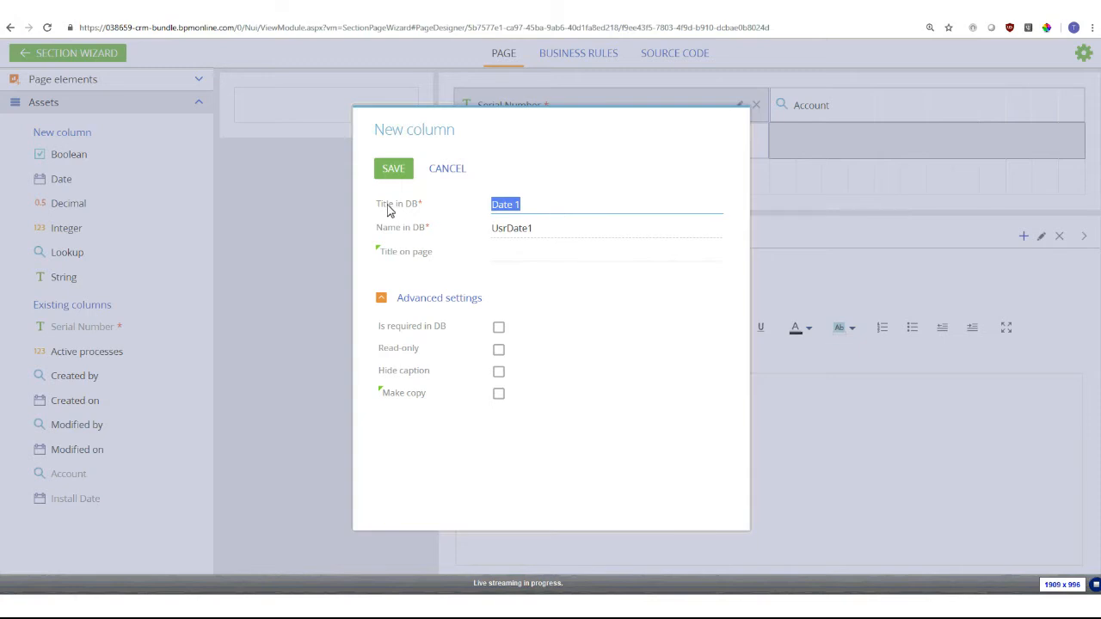
{"action": "type", "text": "Removed"}
{"action": "left_click", "coordinate": [582, 242]}
{"action": "left_click_drag", "start_coordinate": [582, 243], "coordinate": [511, 239]}
{"action": "type", "text": "Rem"}
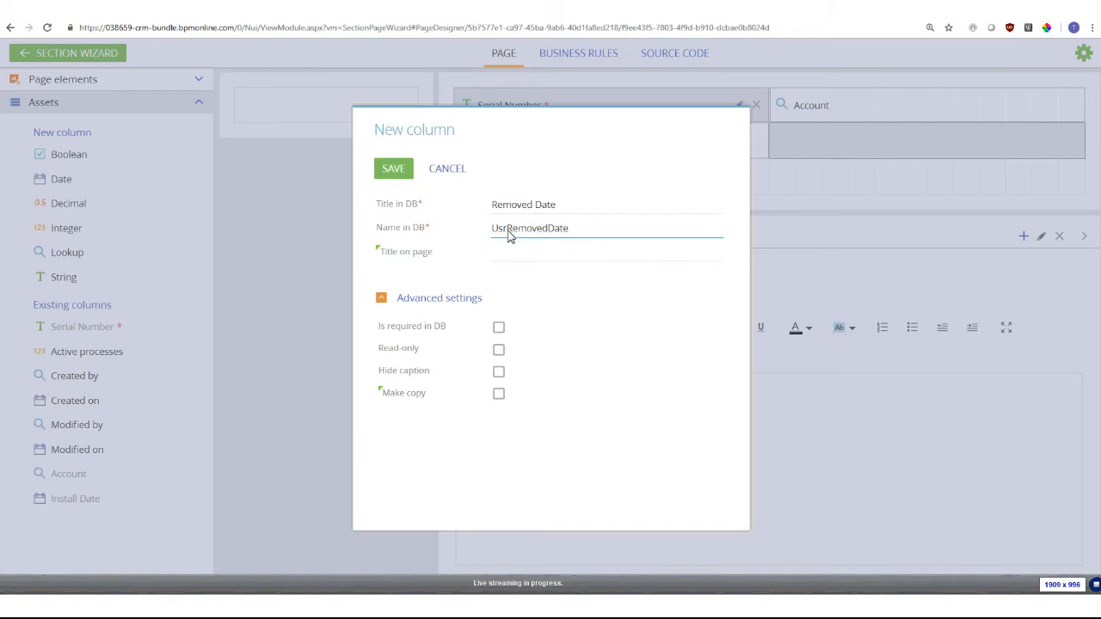
{"action": "left_click", "coordinate": [407, 176]}
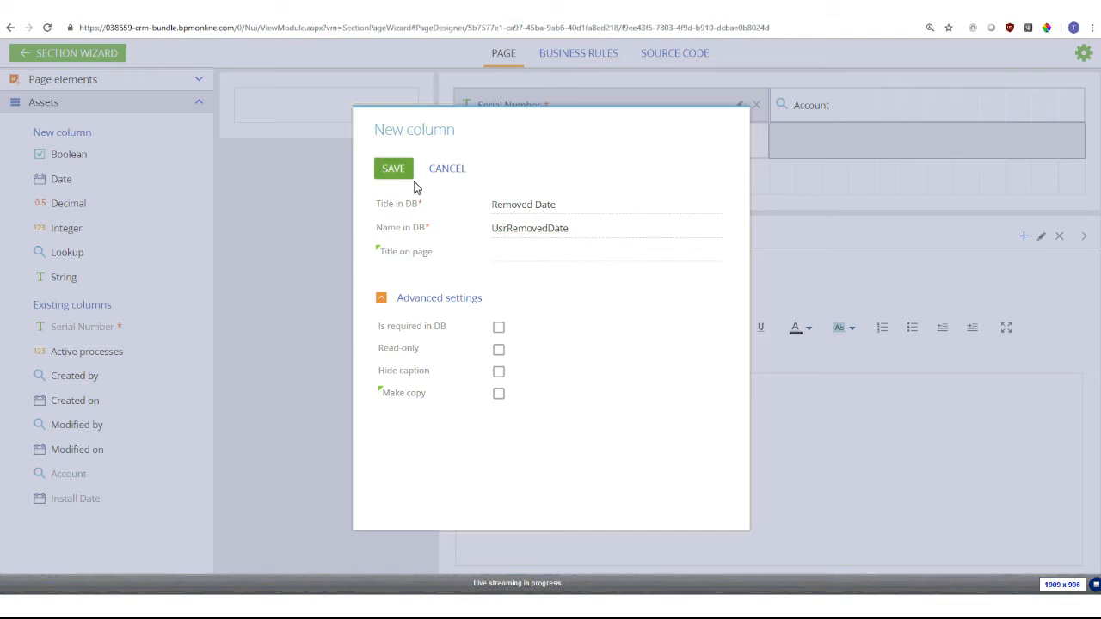
Step: Add a lookup column below Install Date with the title Equipment Type and the database name UsrEquipmentType
{"action": "left_click_drag", "start_coordinate": [74, 260], "coordinate": [496, 185]}
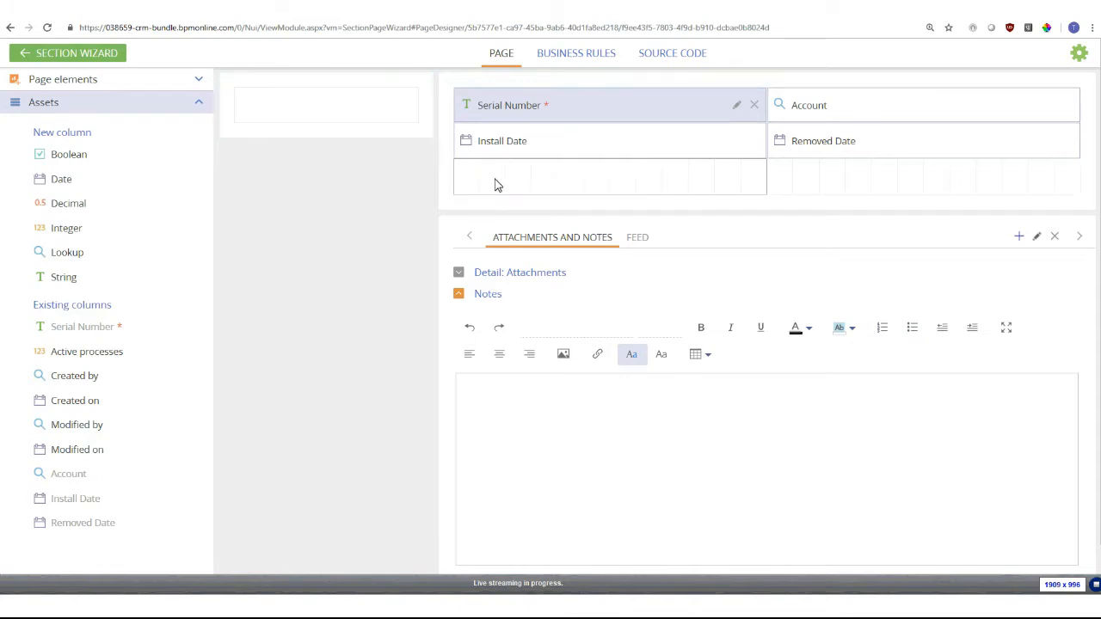
{"action": "left_click_drag", "start_coordinate": [550, 207], "coordinate": [330, 206]}
{"action": "type", "text": "Equipment Type"}
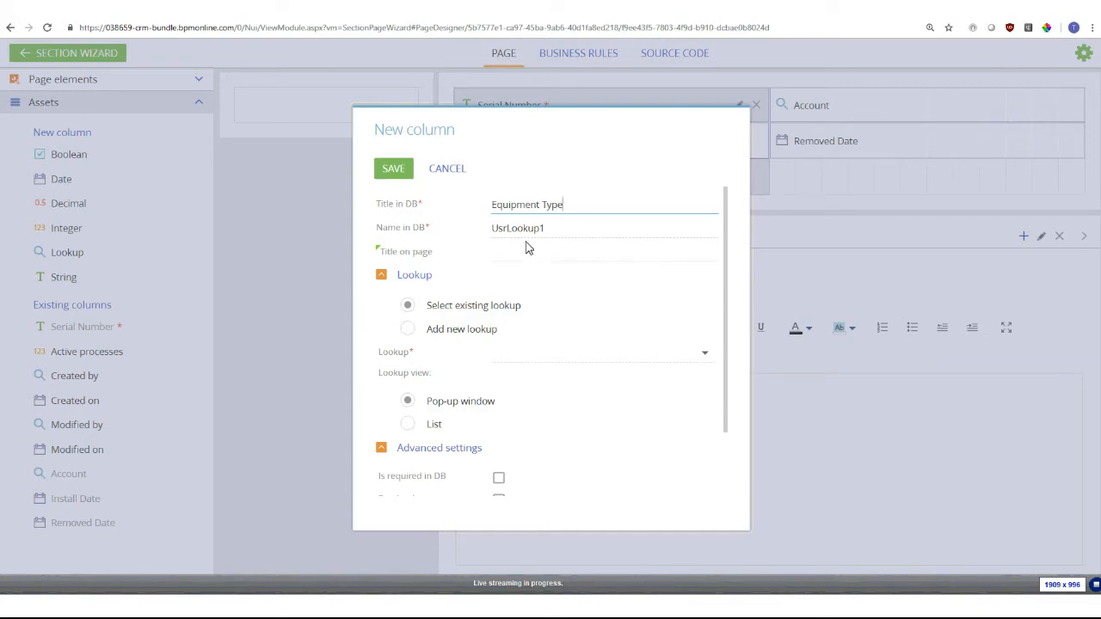
{"action": "left_click_drag", "start_coordinate": [551, 229], "coordinate": [509, 231]}
{"action": "type", "text": "EquipmentType"}
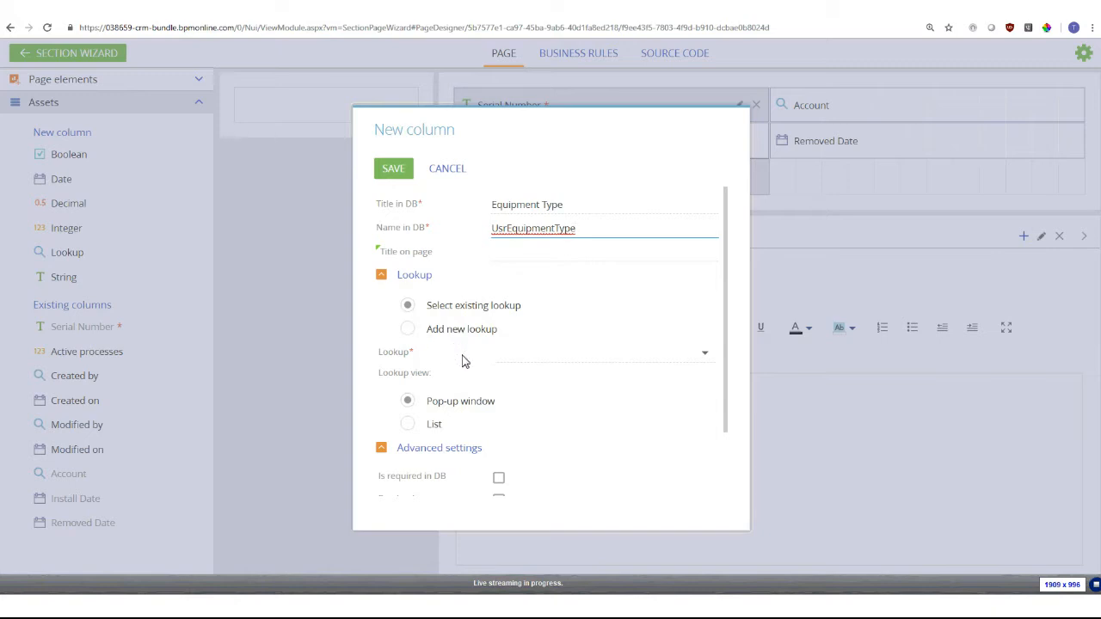
Step: Base the column on a new lookup titled Equipment Type List, named UsrEquipmentTypeList, with the List view, and save it
{"action": "left_click", "coordinate": [407, 331]}
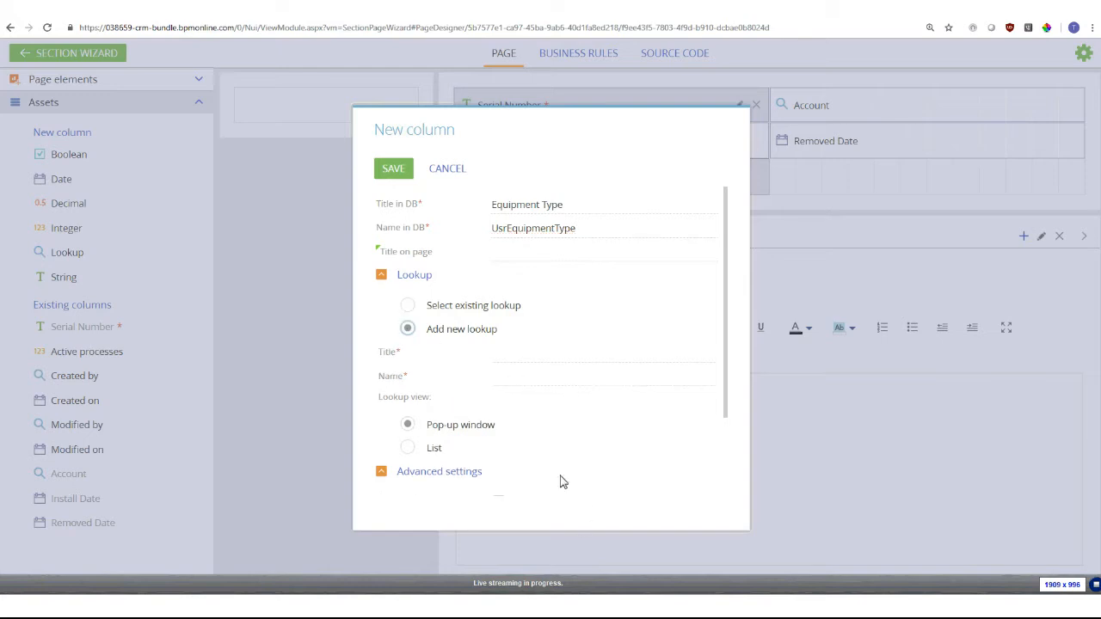
{"action": "left_click", "coordinate": [548, 366]}
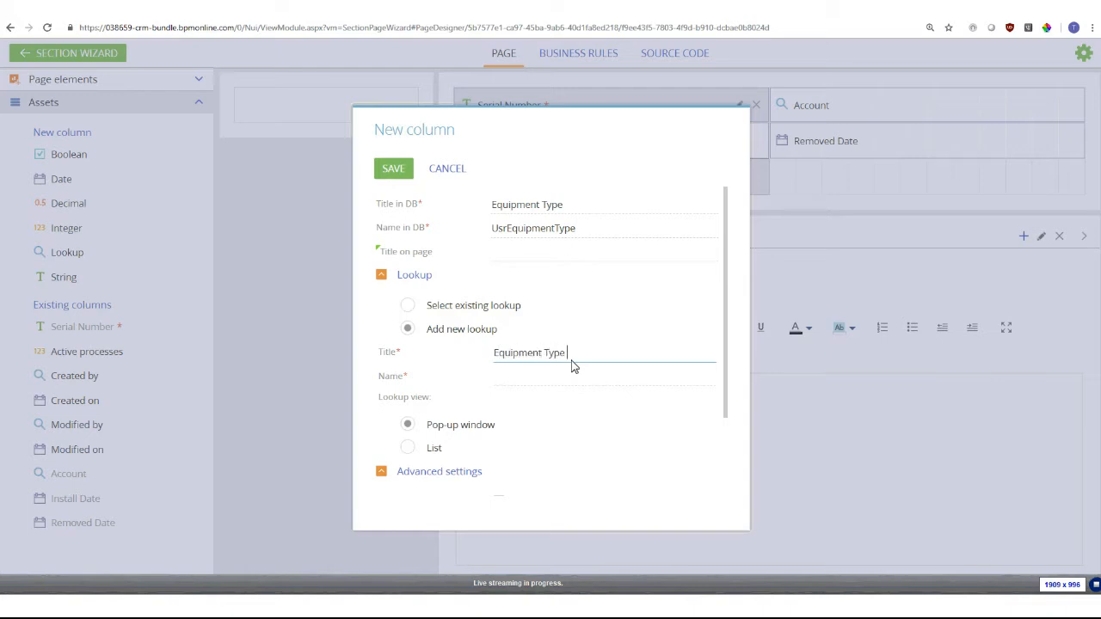
{"action": "left_click", "coordinate": [540, 382]}
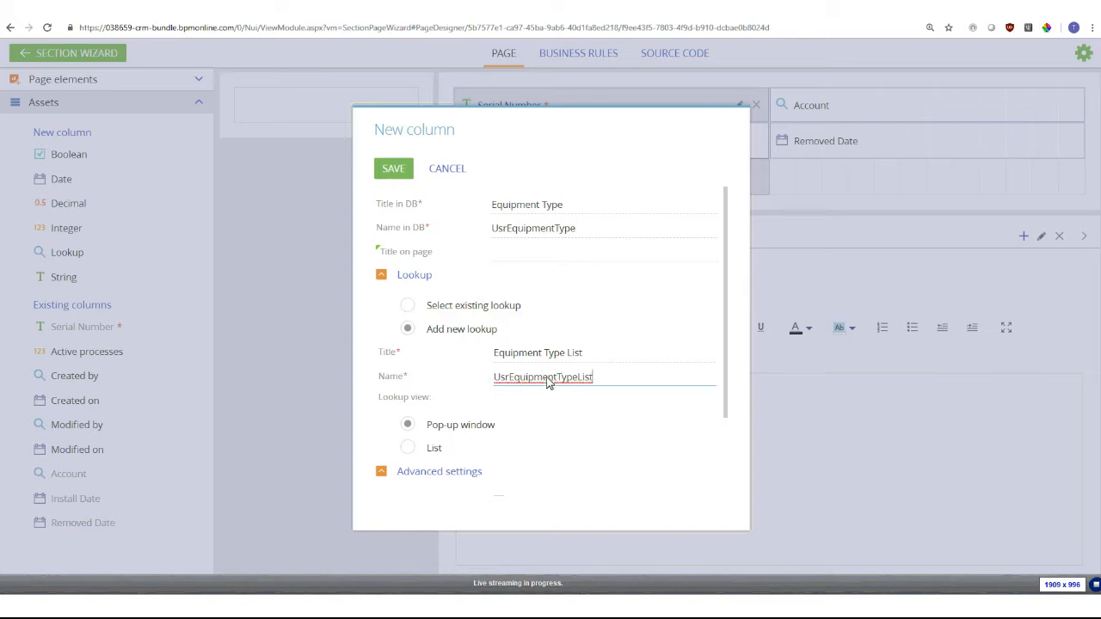
{"action": "left_click", "coordinate": [406, 451]}
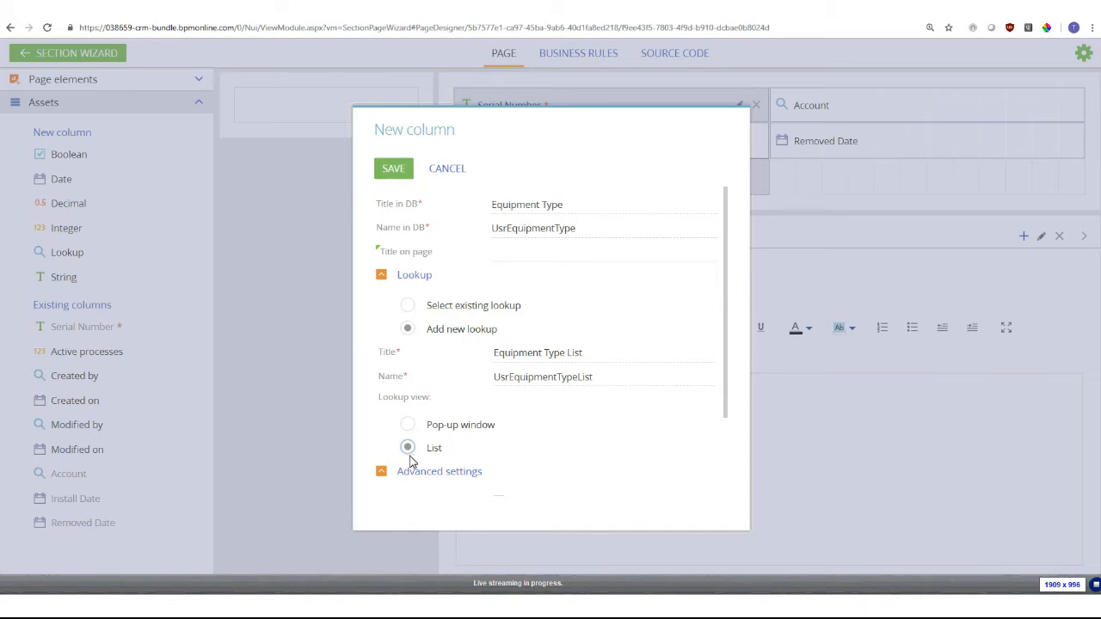
{"action": "scroll", "coordinate": [425, 457], "scroll_direction": "down", "scroll_amount": 2}
{"action": "scroll", "coordinate": [425, 456], "scroll_direction": "up", "scroll_amount": 2}
{"action": "left_click", "coordinate": [384, 172]}
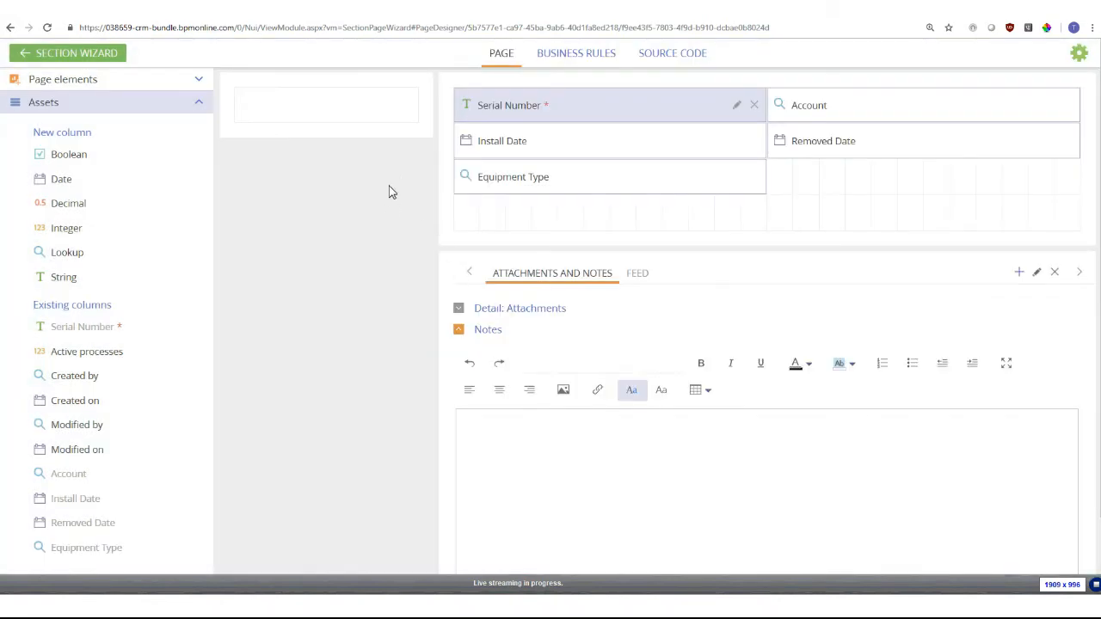
Step: Add a decimal column beside Equipment Type with the title Install Cost and the database name UsrInstallCost
{"action": "left_click_drag", "start_coordinate": [80, 211], "coordinate": [829, 191]}
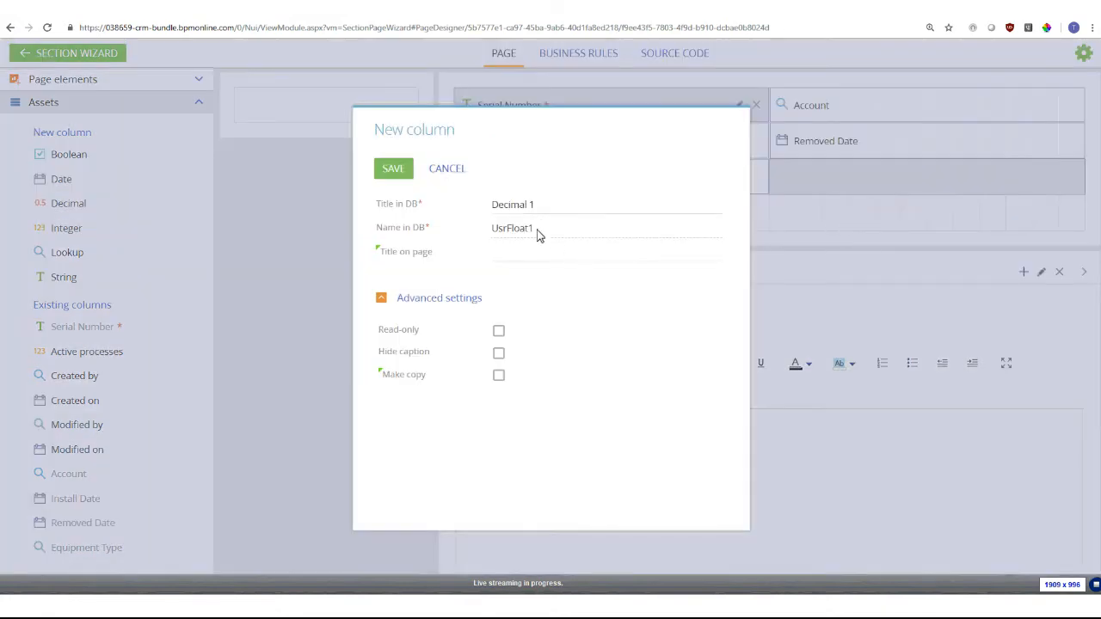
{"action": "left_click", "coordinate": [559, 210]}
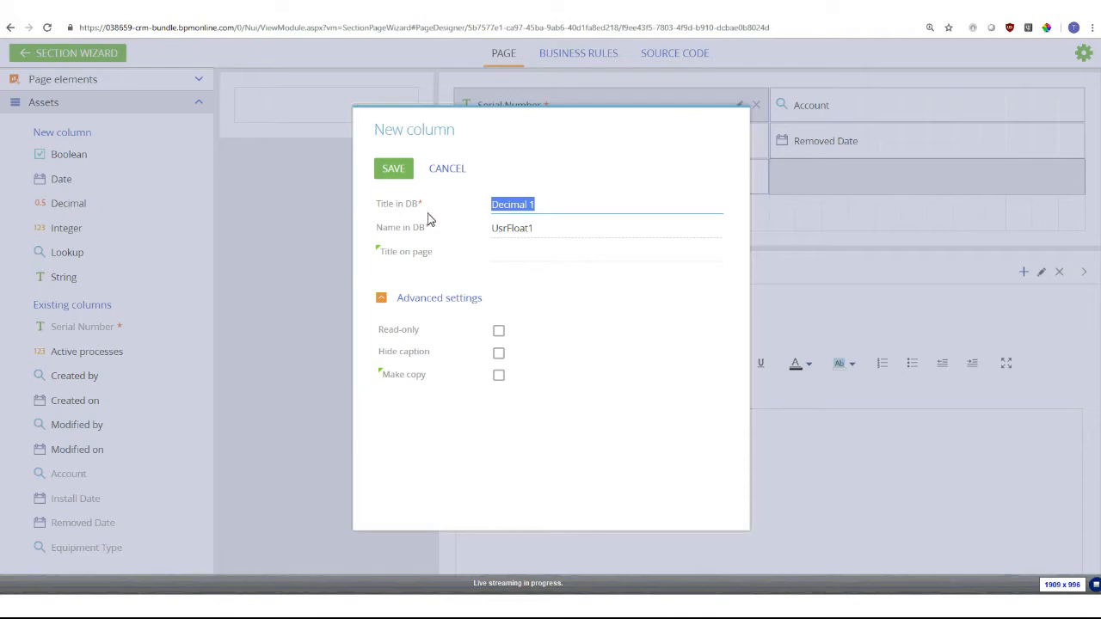
{"action": "key", "text": "BackSpace"}
{"action": "left_click_drag", "start_coordinate": [551, 232], "coordinate": [513, 234]}
{"action": "type", "text": "Install Cost"}
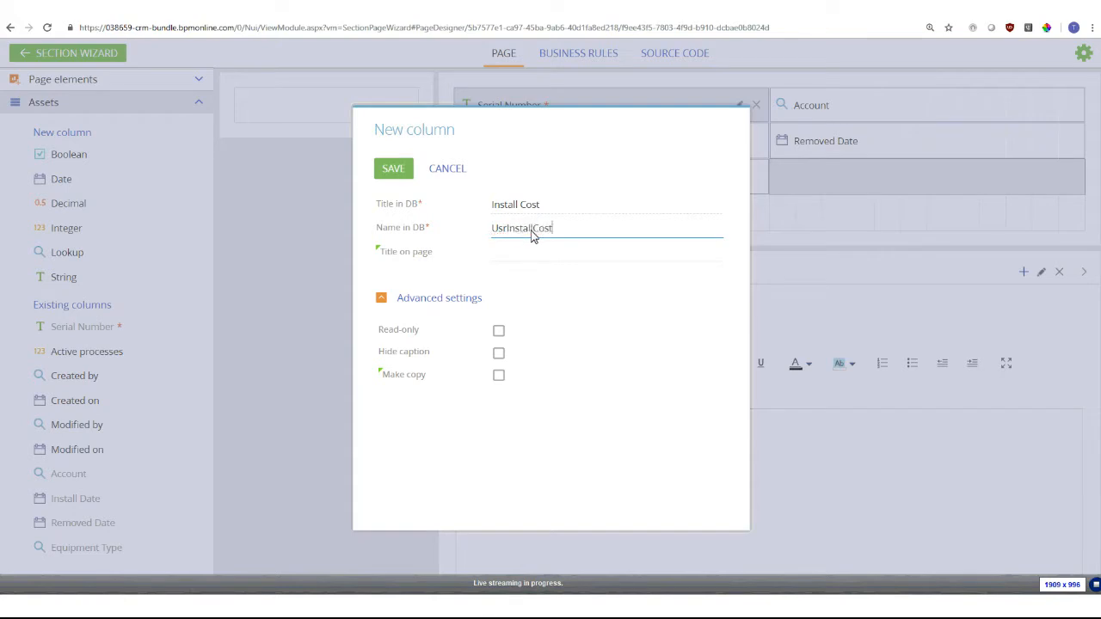
{"action": "left_click", "coordinate": [393, 170]}
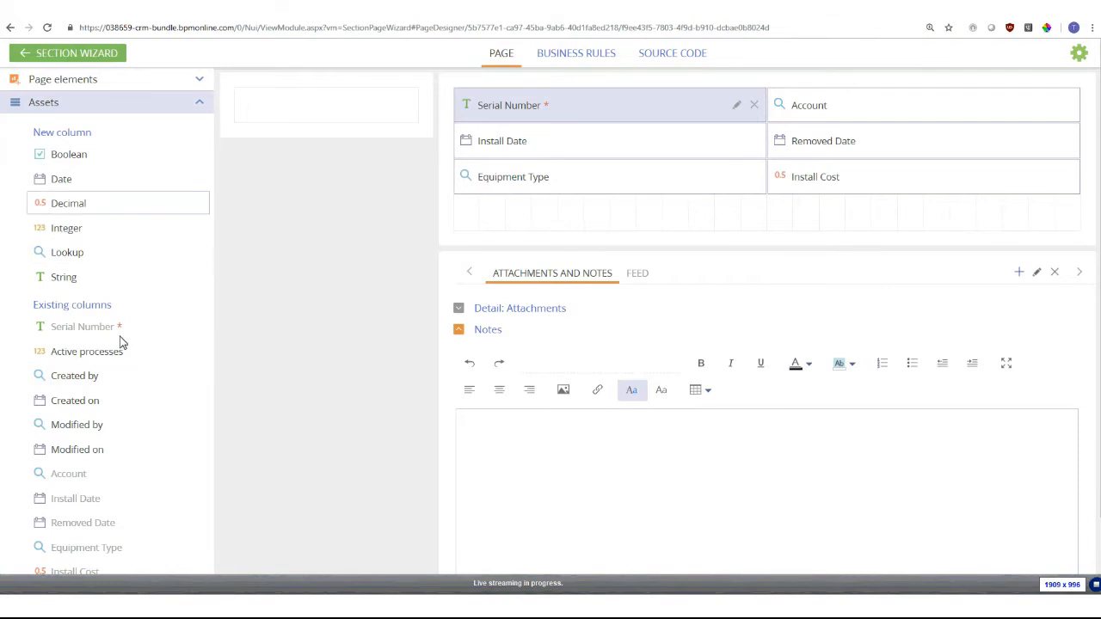
Step: Add a multiline string column below Equipment Type with the title Notes and the database name UsrNotes
{"action": "left_click_drag", "start_coordinate": [71, 282], "coordinate": [494, 230]}
{"action": "triple_click", "coordinate": [553, 205]}
{"action": "type", "text": "Notes"}
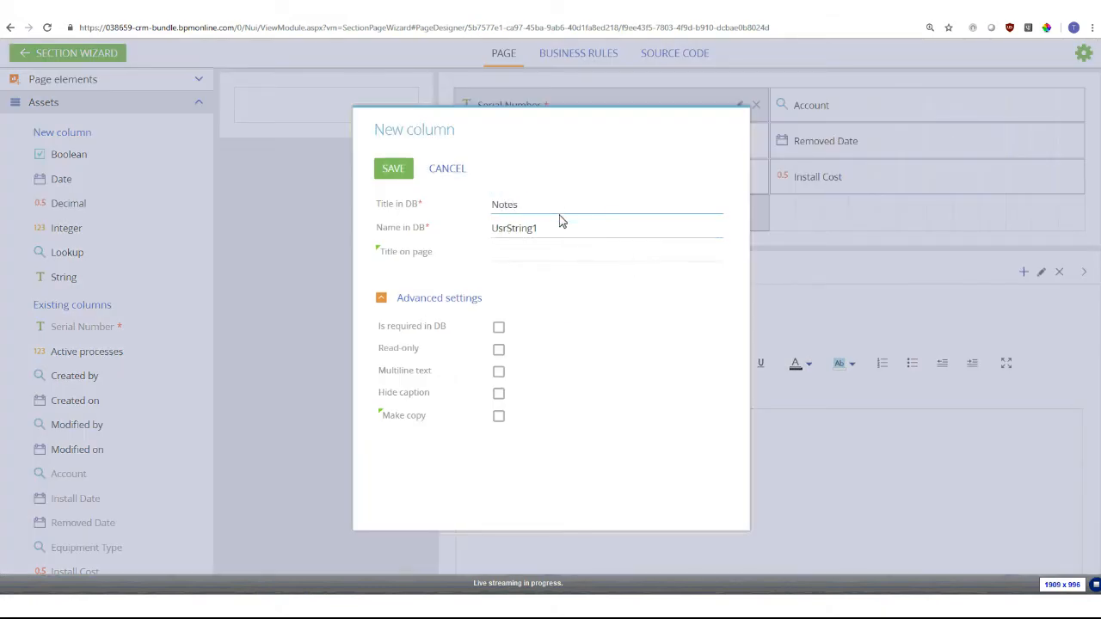
{"action": "left_click_drag", "start_coordinate": [506, 228], "coordinate": [548, 230]}
{"action": "type", "text": "Notes"}
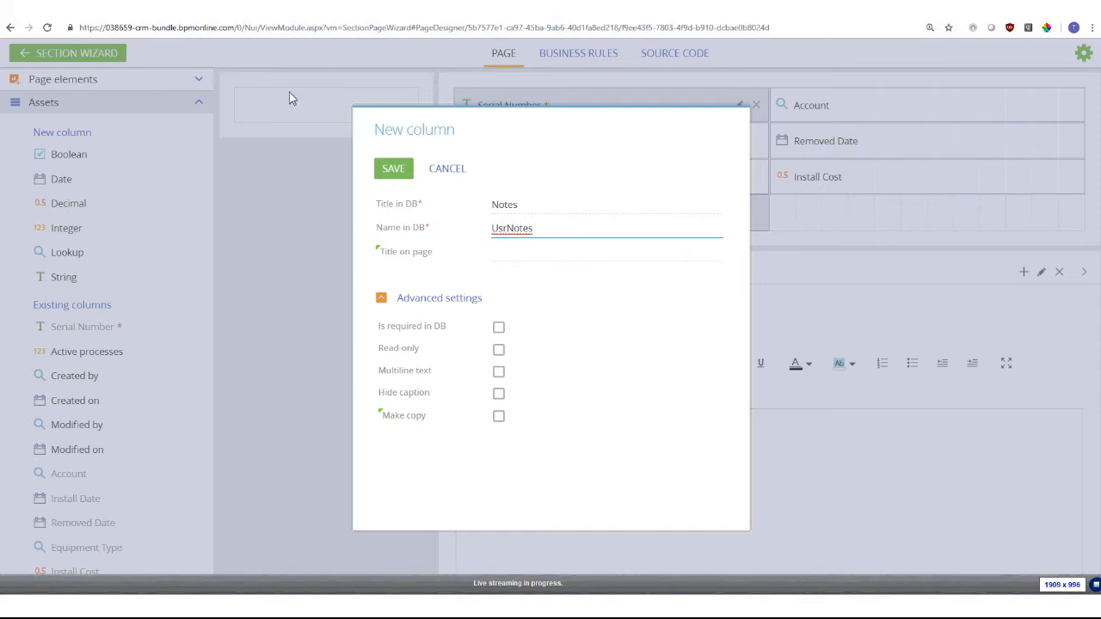
{"action": "left_click", "coordinate": [498, 371]}
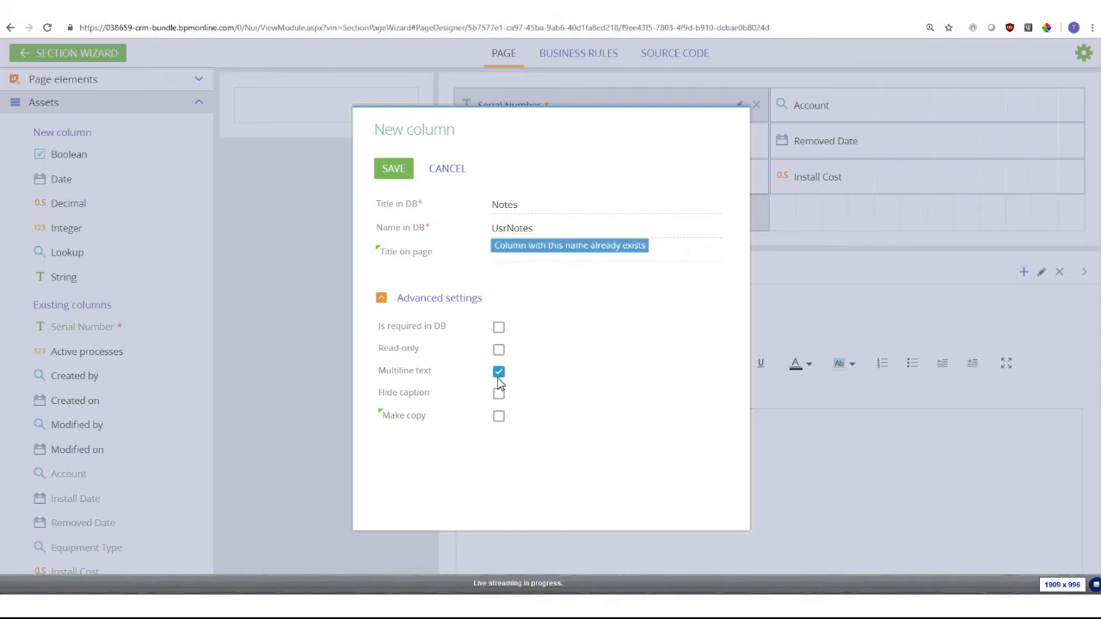
Step: Change the new column's database name to UsrAssetNotes and save the column
{"action": "left_click_drag", "start_coordinate": [535, 229], "coordinate": [506, 229]}
{"action": "type", "text": "Ass"}
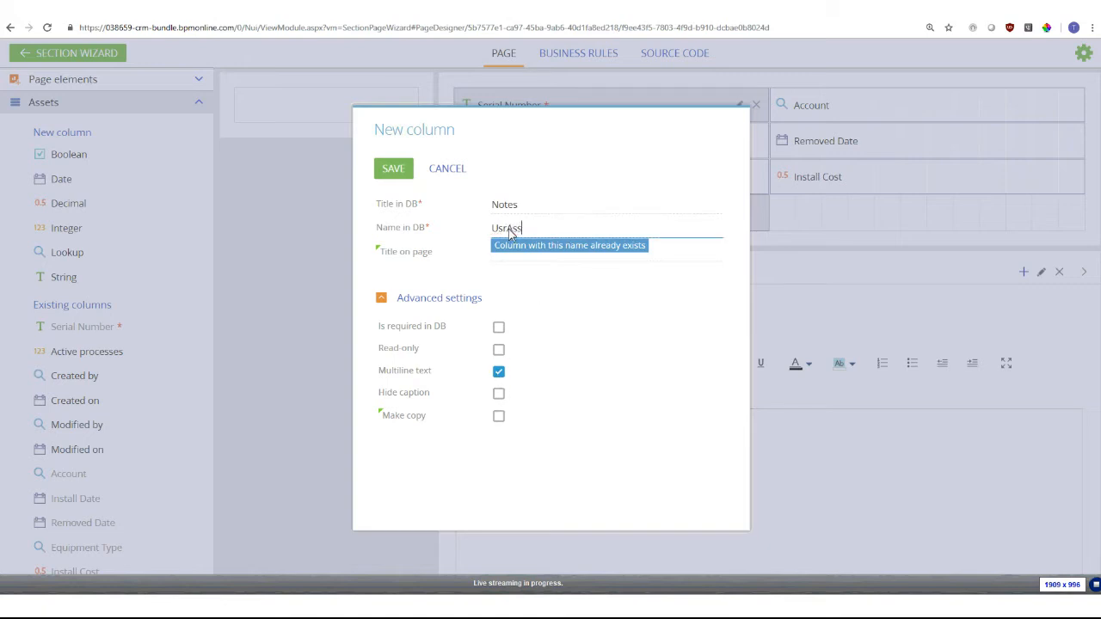
{"action": "type", "text": "ettotes"}
{"action": "key", "text": "Tab"}
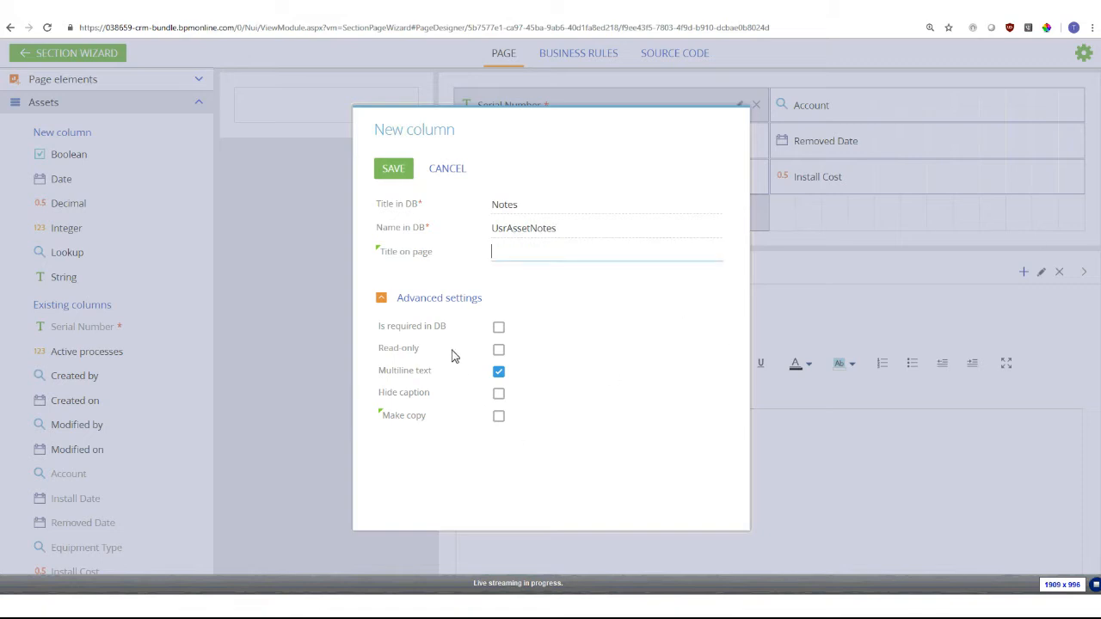
{"action": "left_click", "coordinate": [387, 171]}
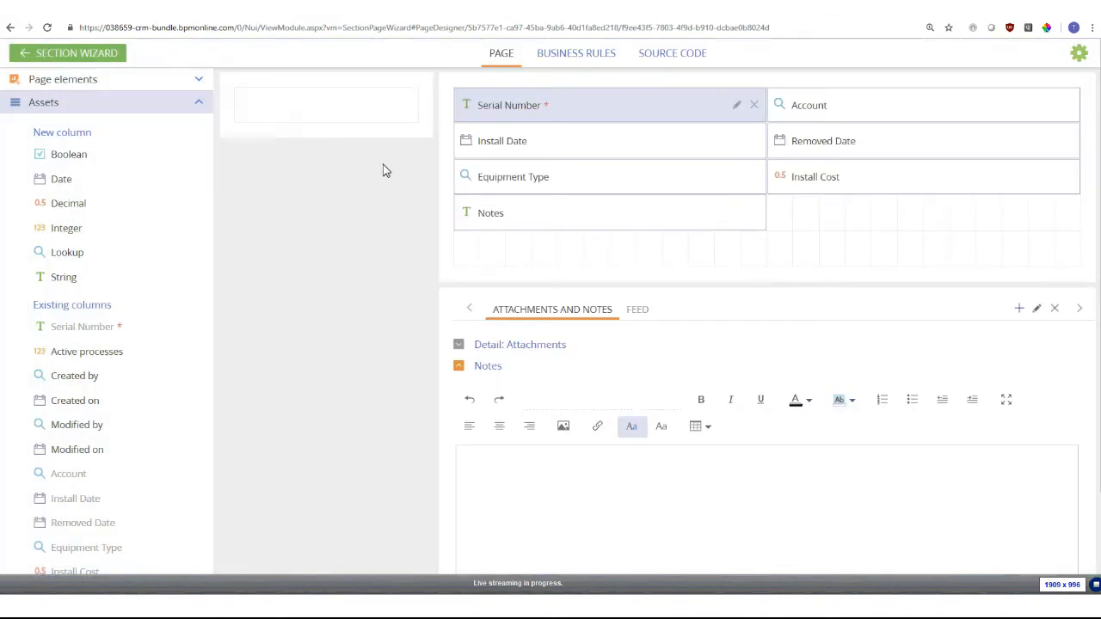
Step: Stretch the Notes field across both page columns and two rows high, and save the Assets section in the section wizard
{"action": "left_click_drag", "start_coordinate": [768, 213], "coordinate": [1069, 216]}
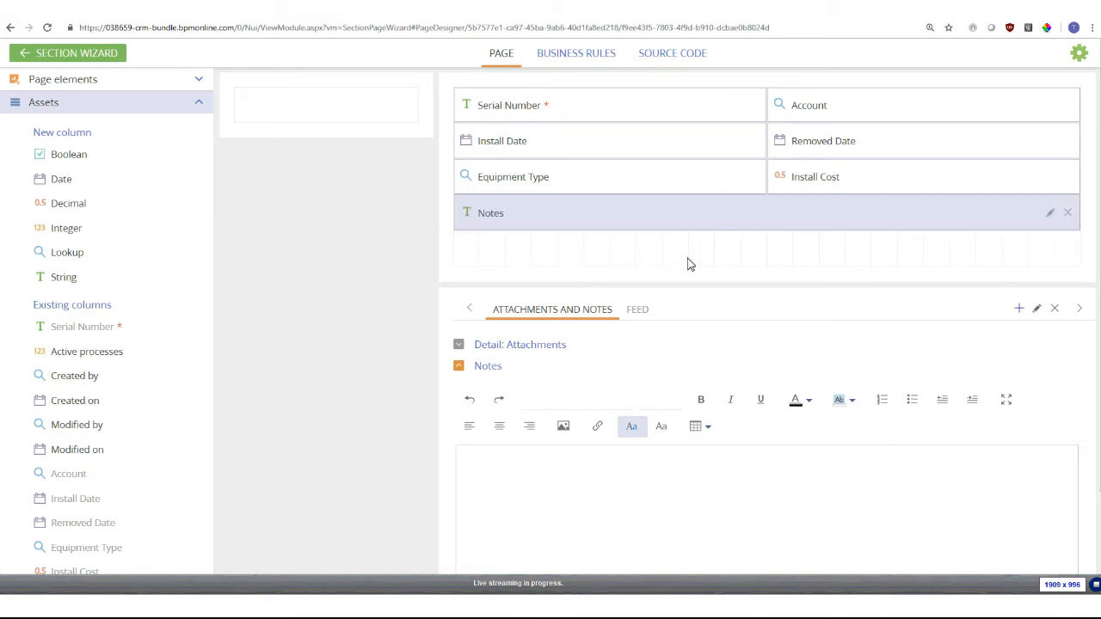
{"action": "left_click_drag", "start_coordinate": [708, 235], "coordinate": [717, 255]}
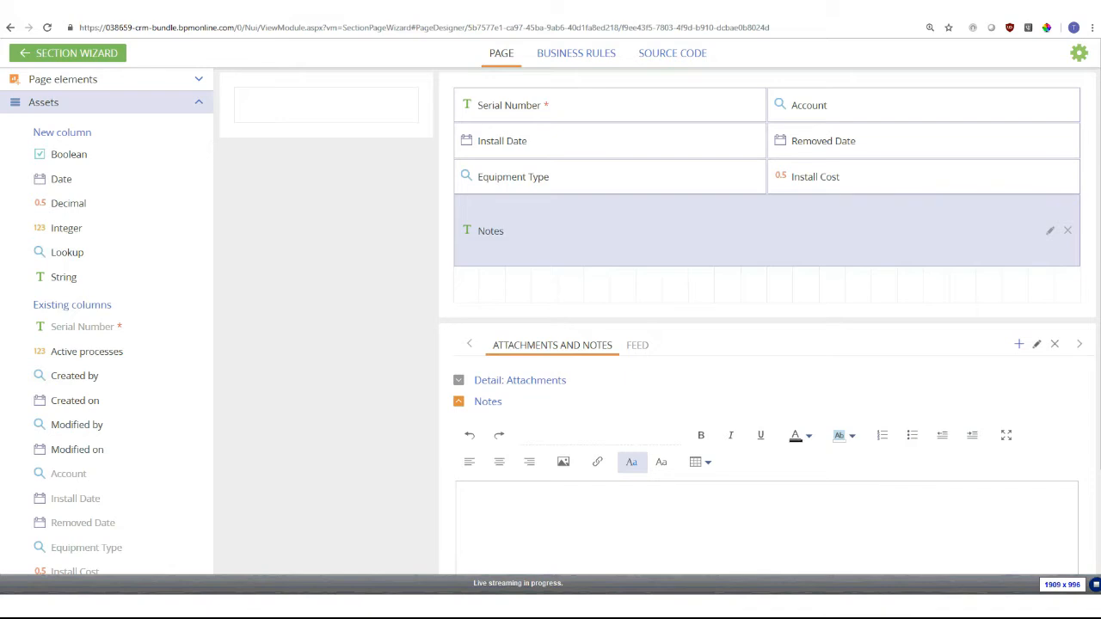
{"action": "scroll", "coordinate": [518, 352], "scroll_direction": "down", "scroll_amount": 1}
{"action": "scroll", "coordinate": [416, 300], "scroll_direction": "up", "scroll_amount": 1}
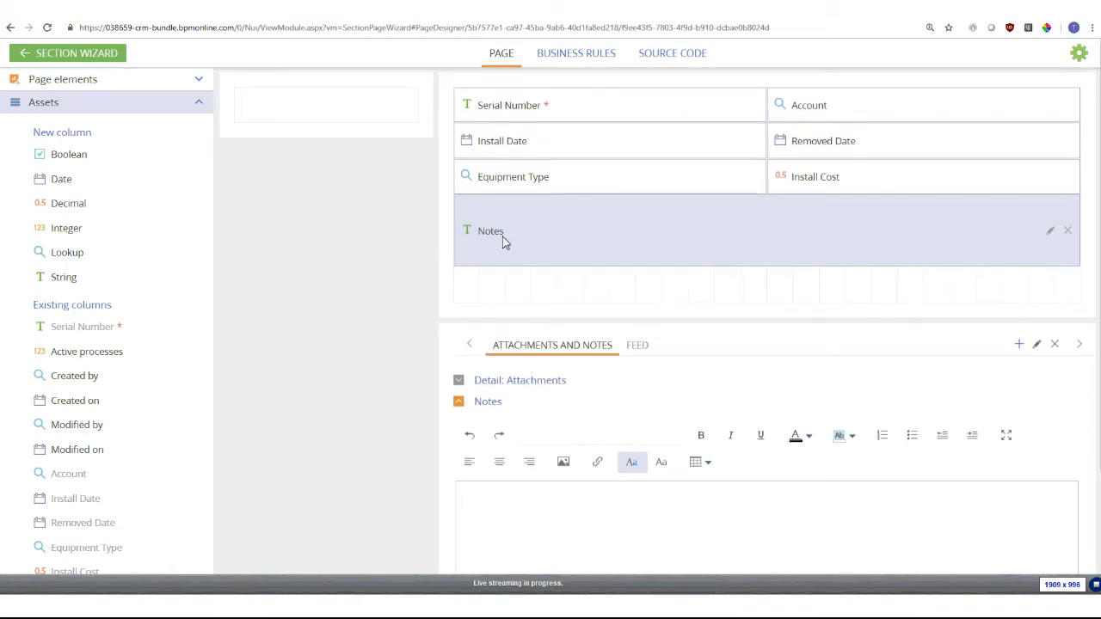
{"action": "left_click", "coordinate": [43, 59]}
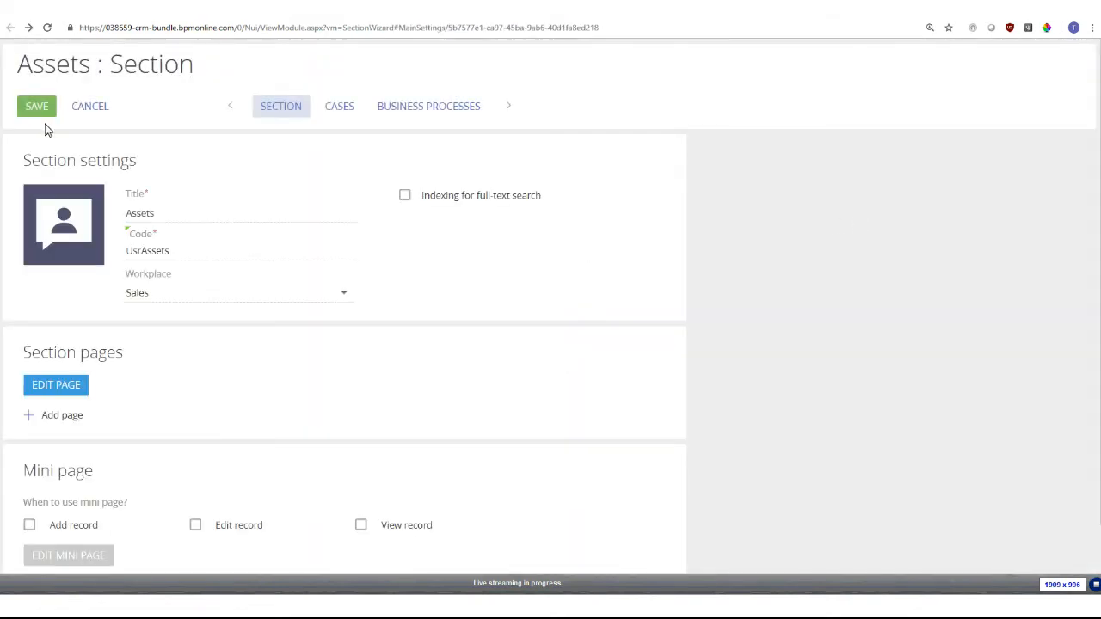
{"action": "left_click", "coordinate": [36, 107]}
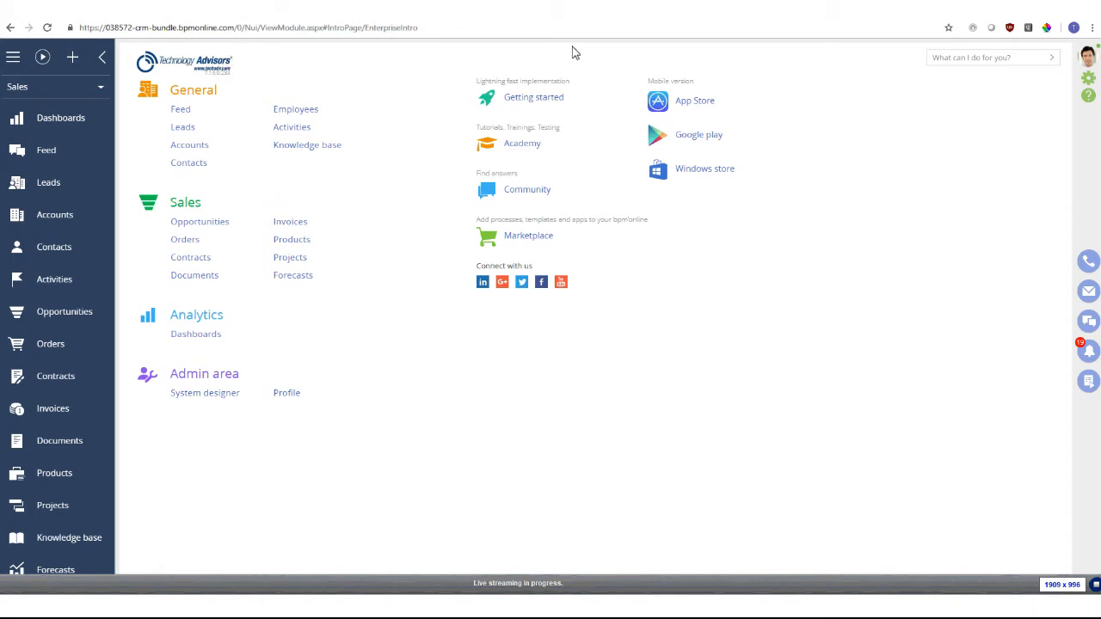
Step: In the other bpm'online instance, open the Configuration area of the advanced settings and select the Custom package
{"action": "left_click", "coordinate": [1088, 77]}
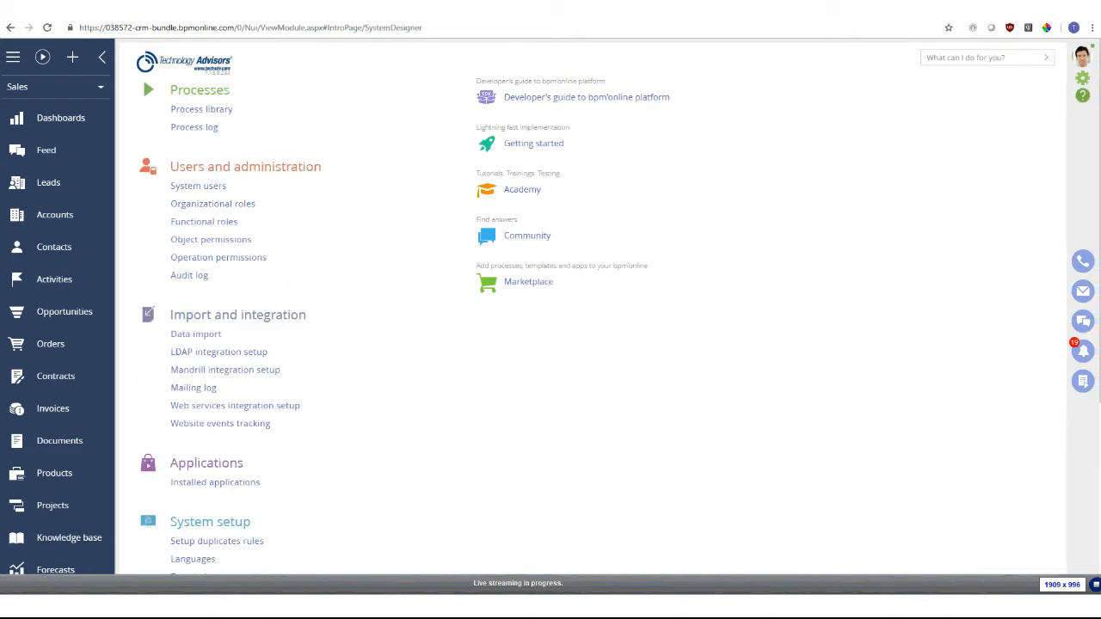
{"action": "scroll", "coordinate": [464, 372], "scroll_direction": "down", "scroll_amount": 1}
{"action": "scroll", "coordinate": [464, 371], "scroll_direction": "down", "scroll_amount": 5}
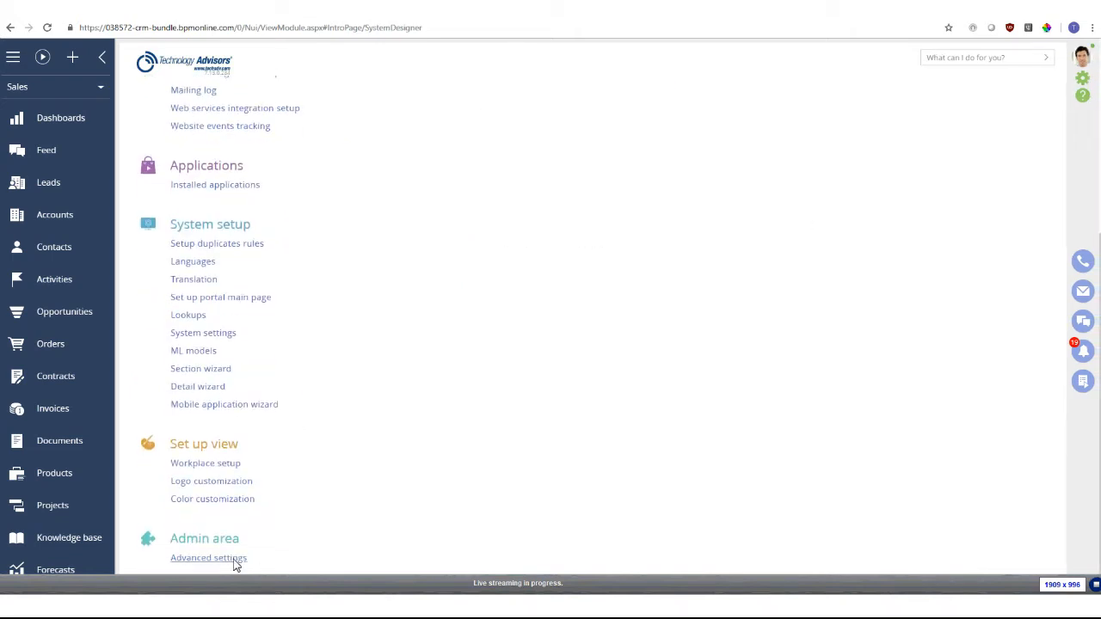
{"action": "left_click", "coordinate": [225, 565]}
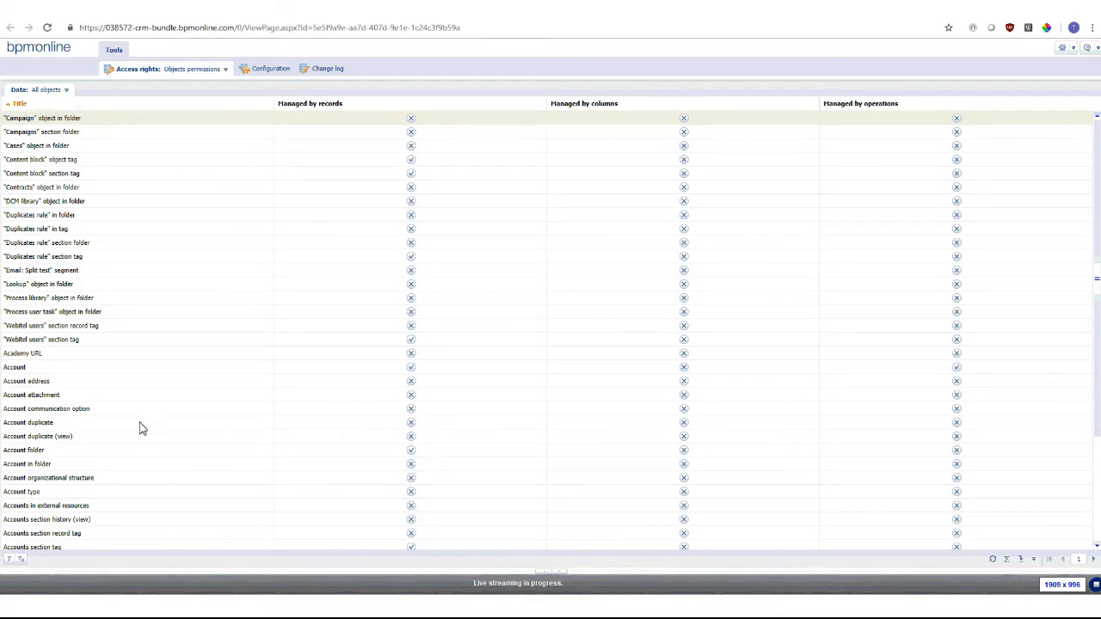
{"action": "left_click", "coordinate": [268, 70]}
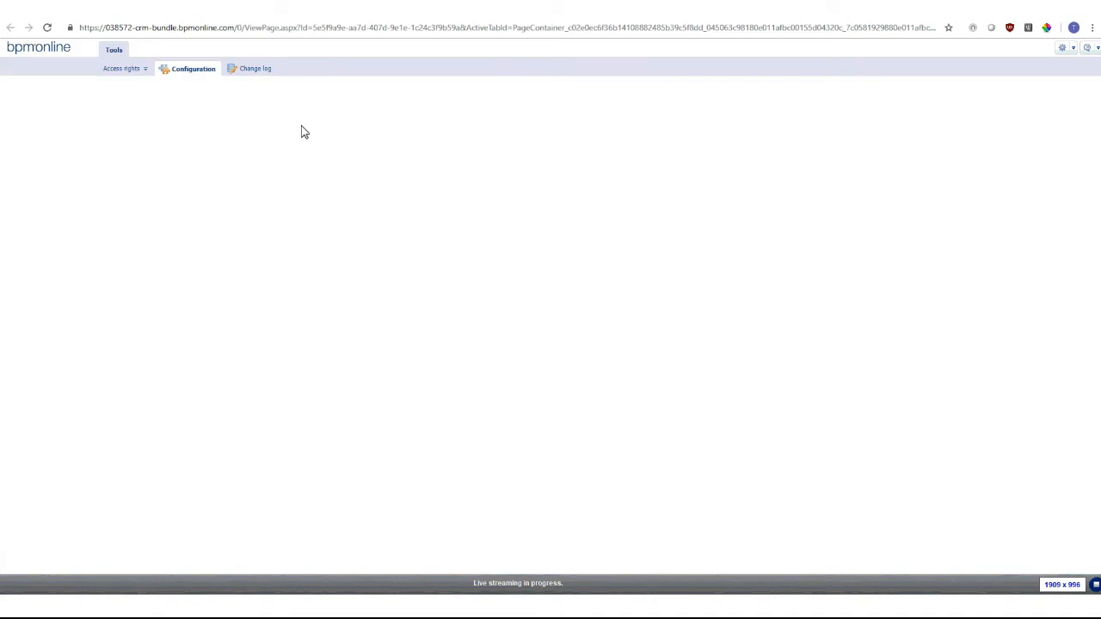
{"action": "left_click", "coordinate": [234, 108]}
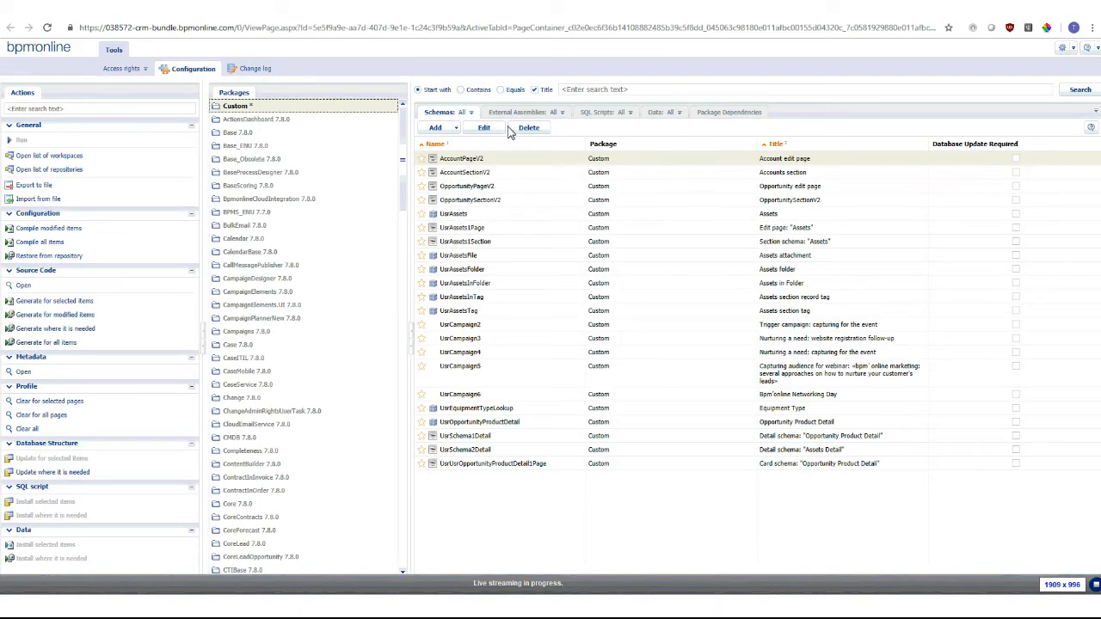
Step: Open the UsrAssets object of the Custom package for editing
{"action": "left_click", "coordinate": [554, 215]}
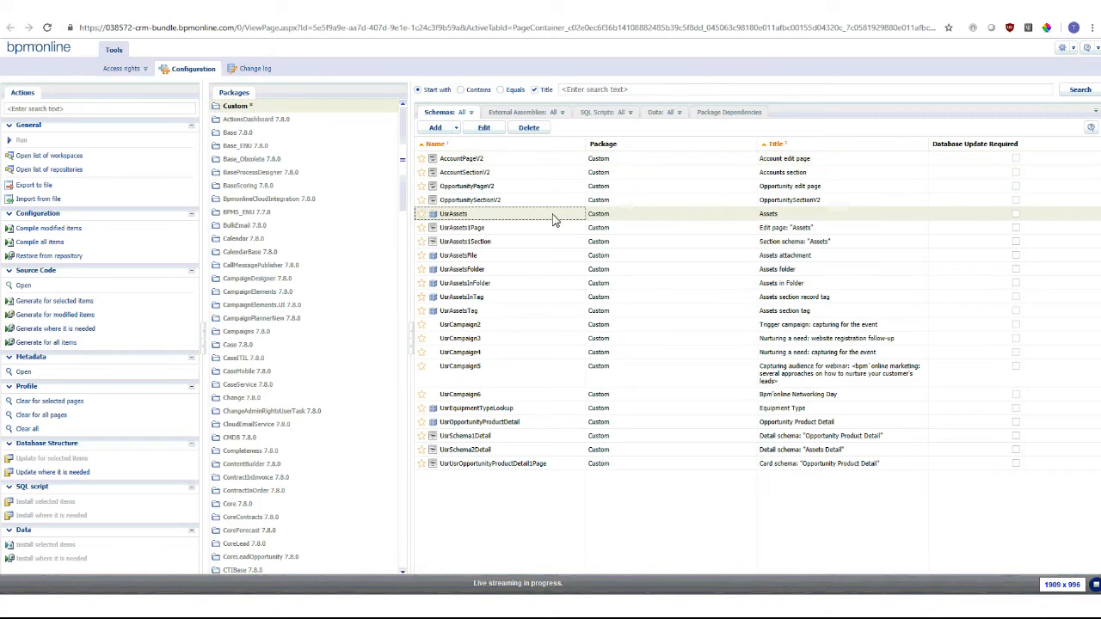
{"action": "left_click", "coordinate": [473, 409]}
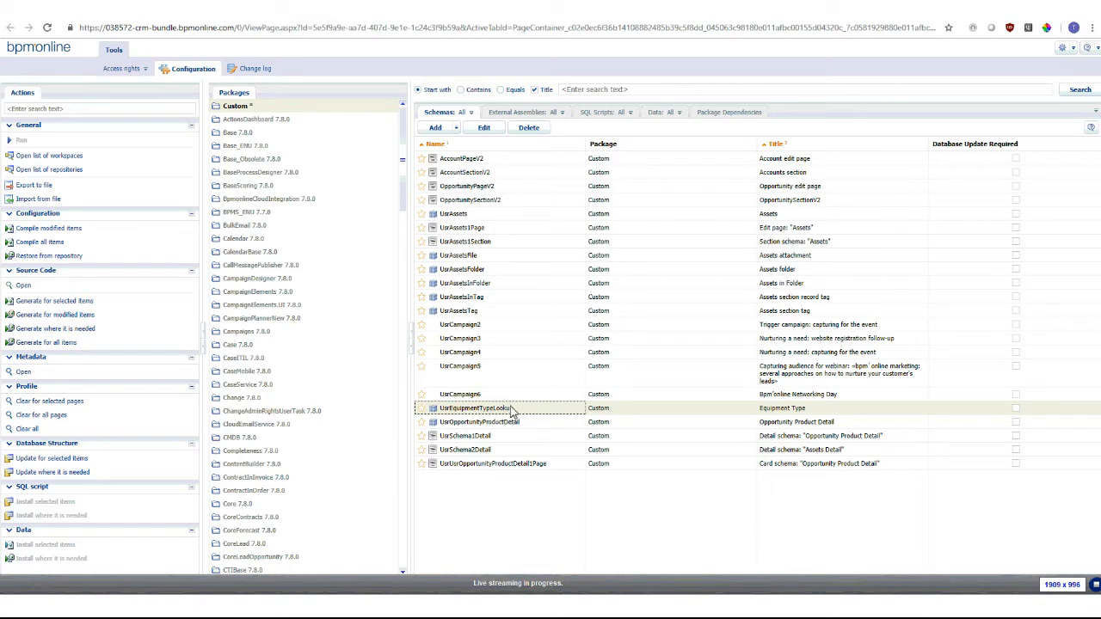
{"action": "left_click", "coordinate": [482, 214]}
{"action": "right_click", "coordinate": [471, 217]}
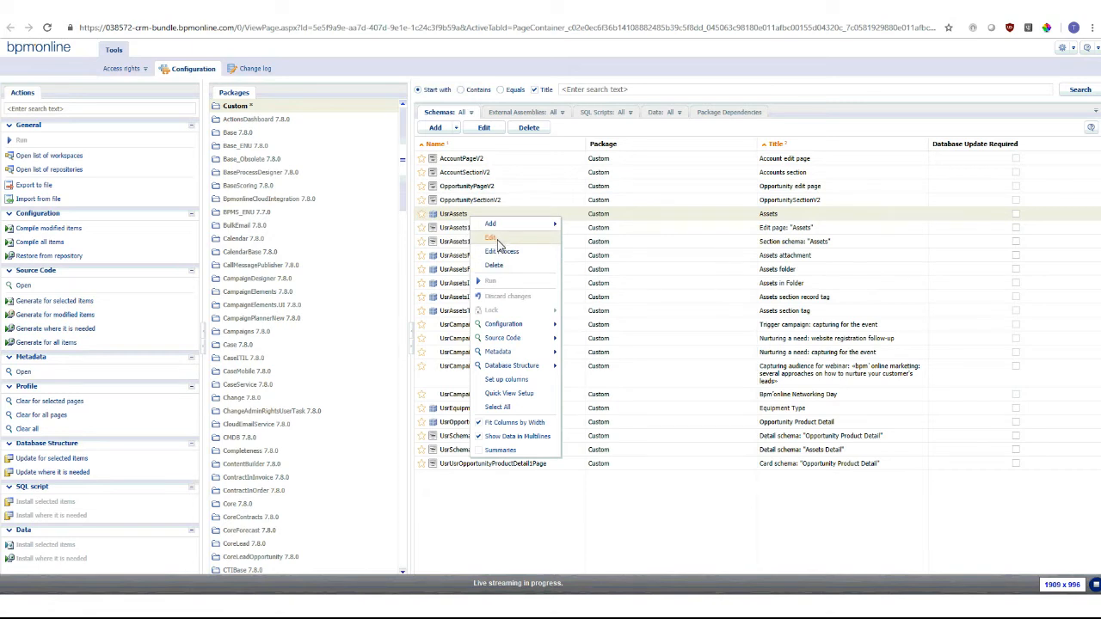
{"action": "left_click", "coordinate": [498, 239]}
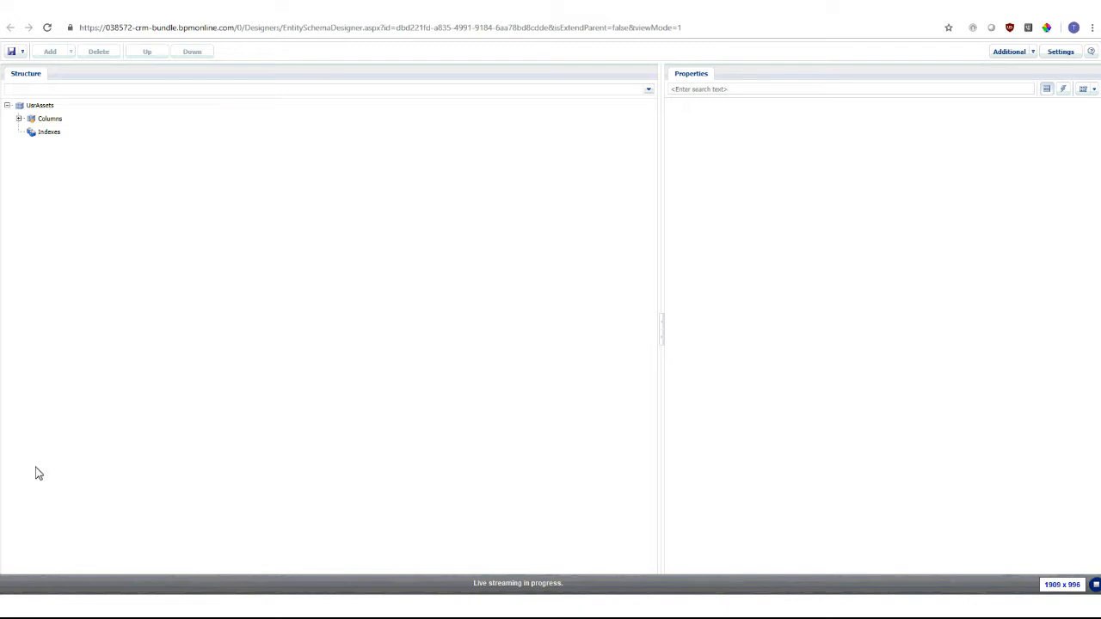
Step: Expand the object's own and inherited columns and examine the properties of UsrSerialNumber, UsrAccount and UsrEquipmentType
{"action": "left_click", "coordinate": [19, 119]}
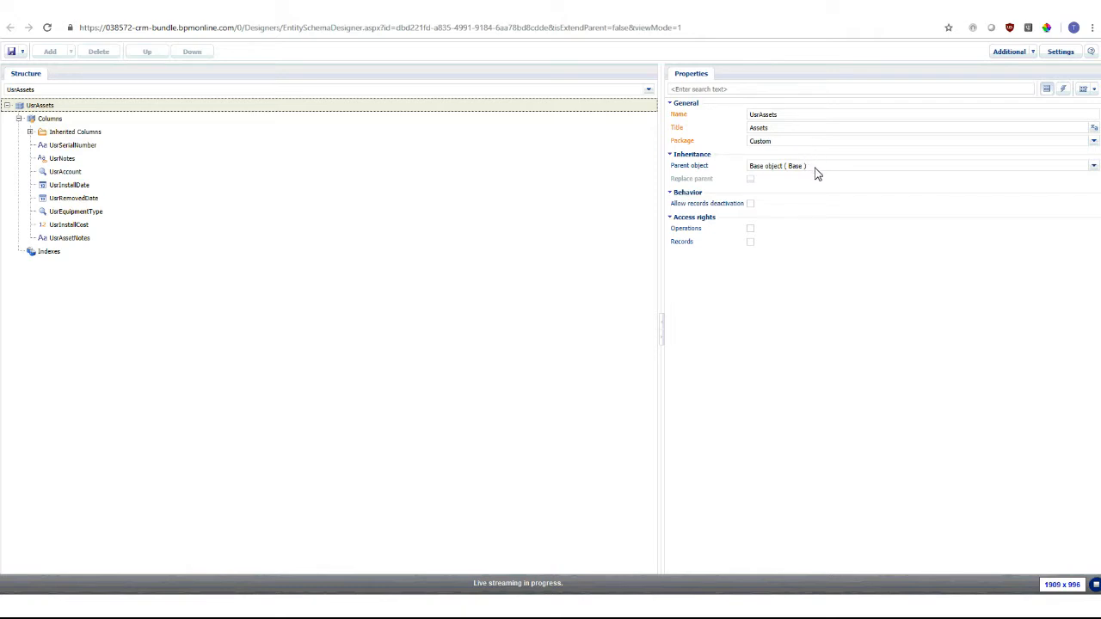
{"action": "left_click", "coordinate": [29, 131]}
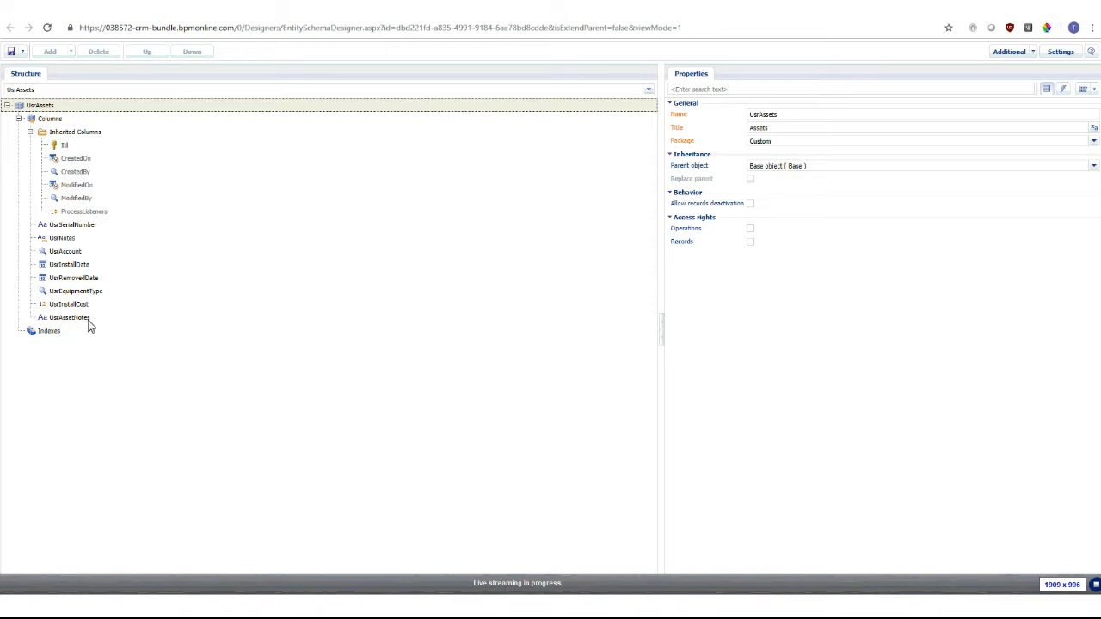
{"action": "left_click", "coordinate": [76, 229]}
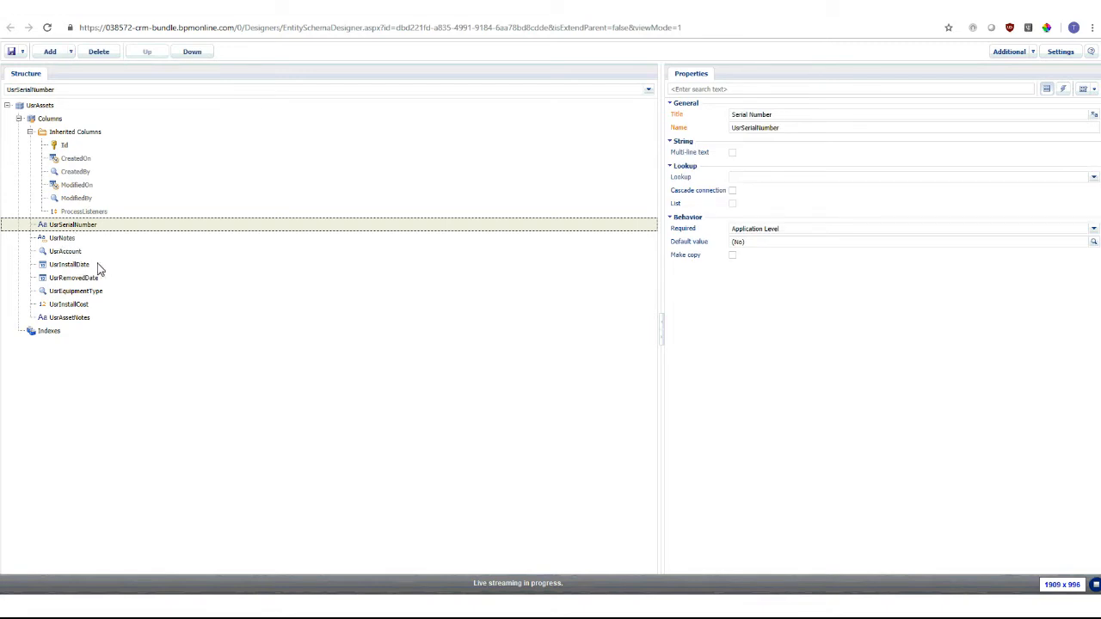
{"action": "left_click", "coordinate": [89, 252]}
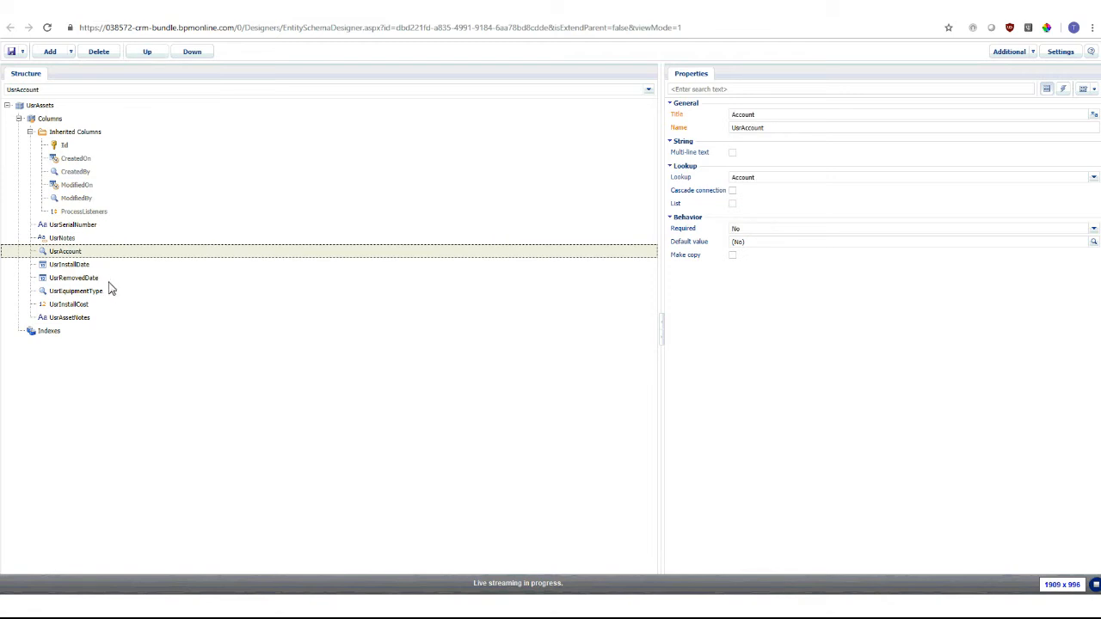
{"action": "left_click", "coordinate": [162, 291]}
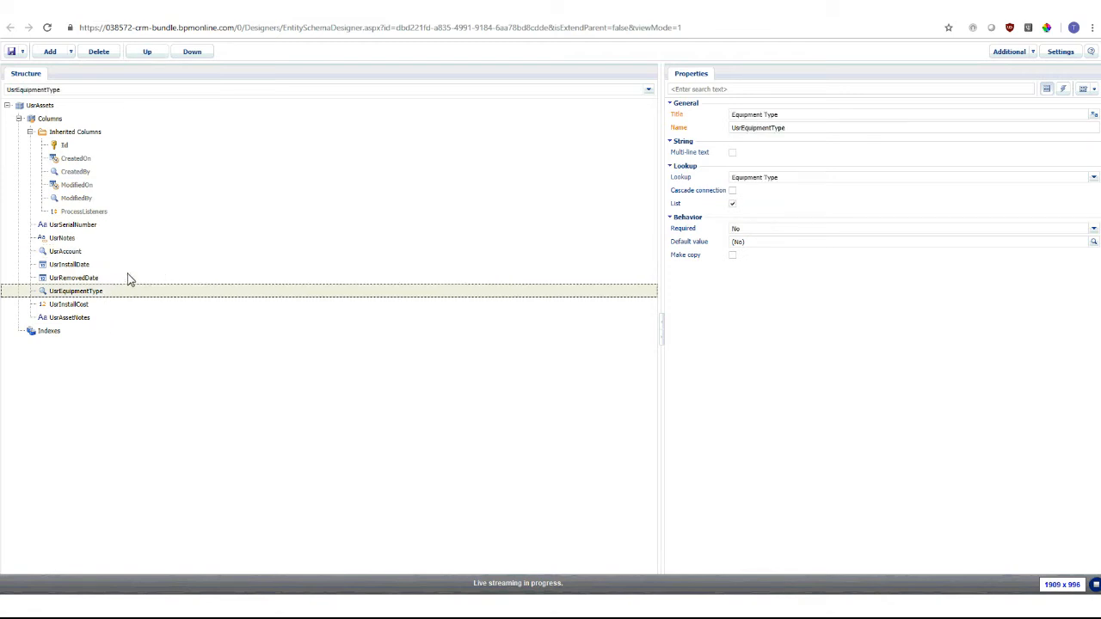
{"action": "left_click", "coordinate": [745, 183]}
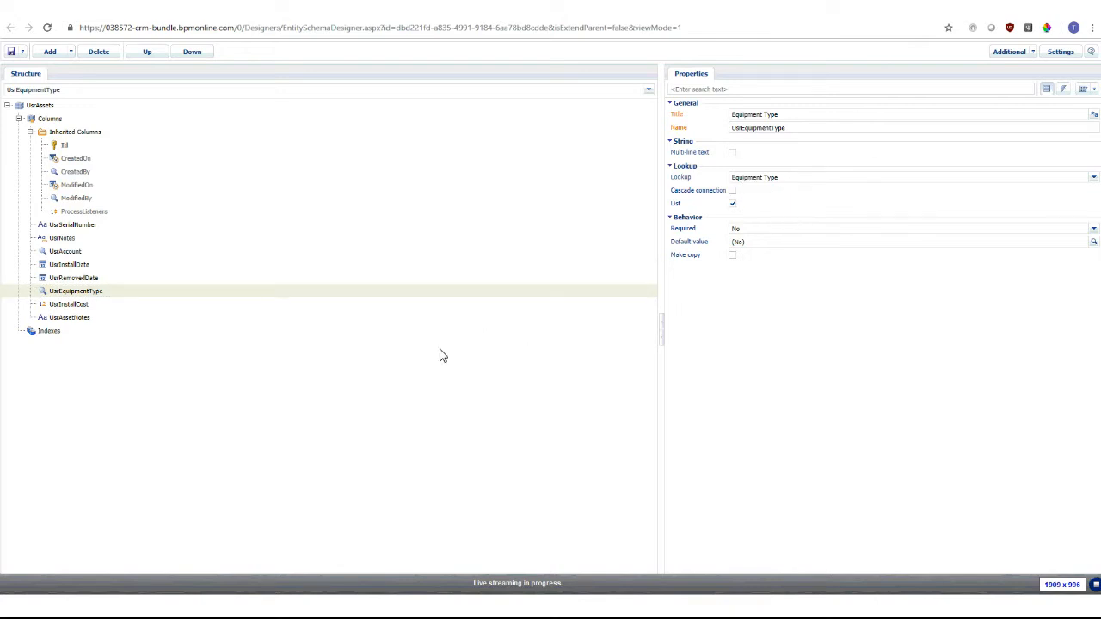
Step: Show all properties of the UsrInstallCost column and set its data type to Currency, accepting the type change
{"action": "left_click", "coordinate": [78, 305]}
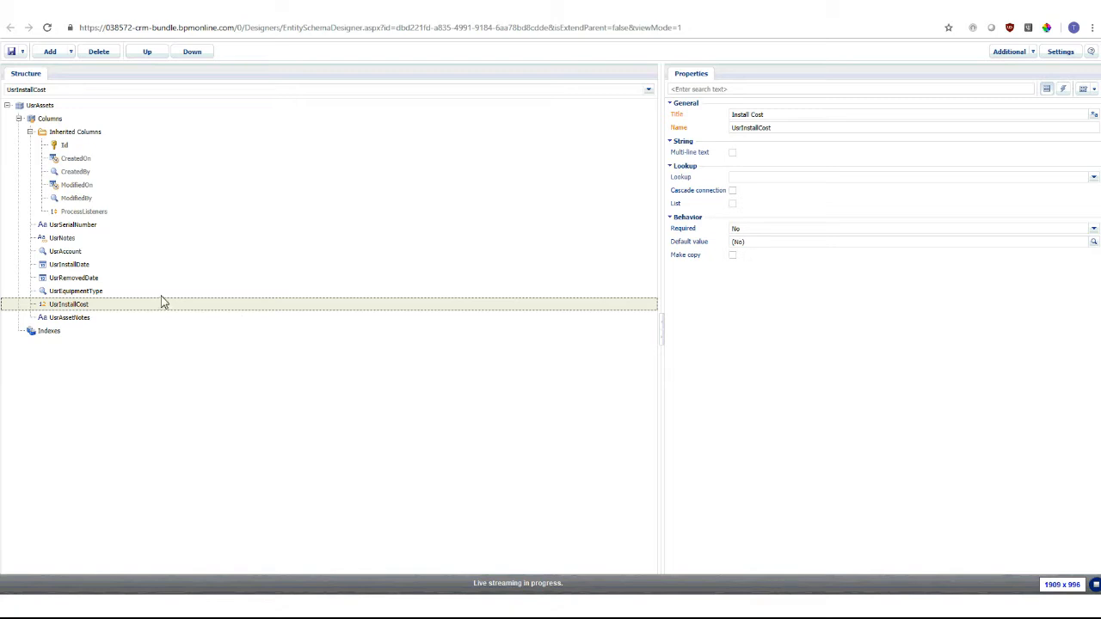
{"action": "left_click", "coordinate": [1093, 89]}
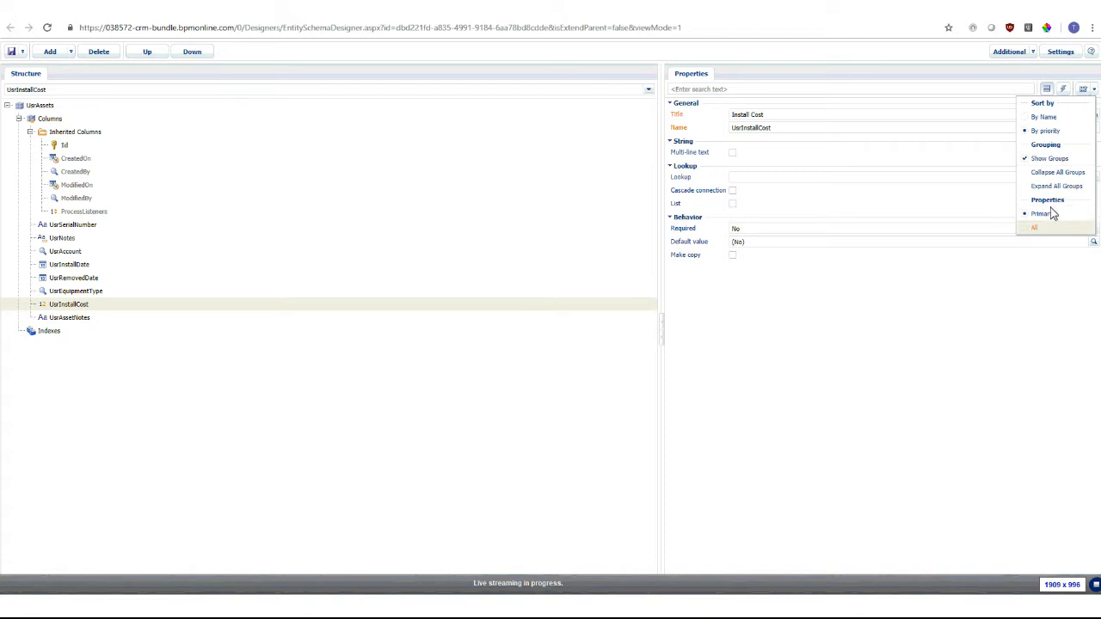
{"action": "left_click", "coordinate": [1044, 230]}
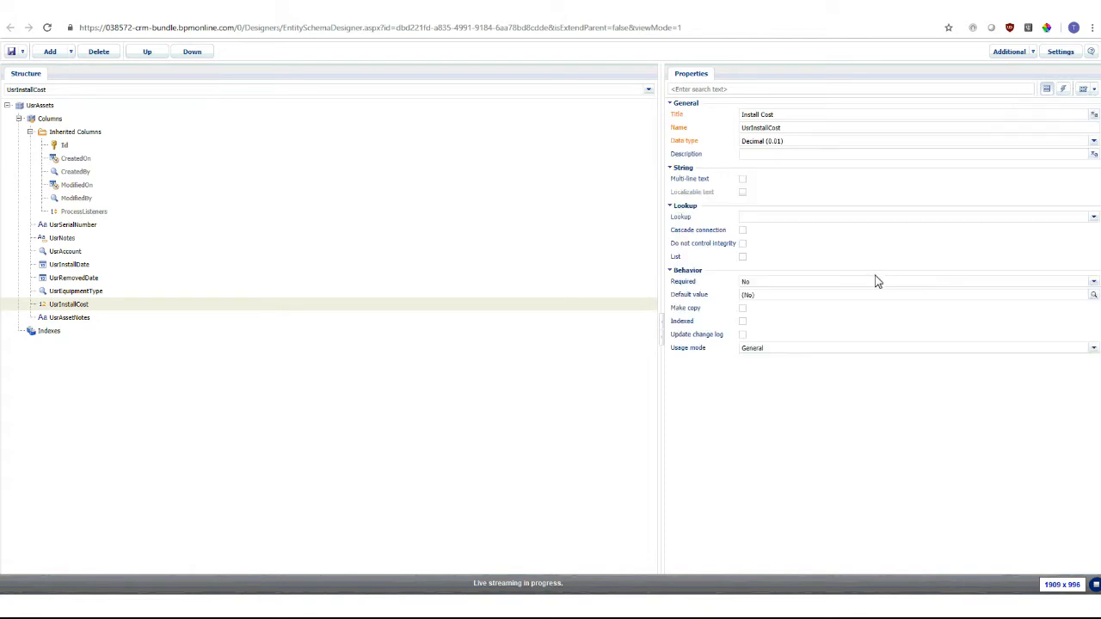
{"action": "left_click", "coordinate": [1094, 143]}
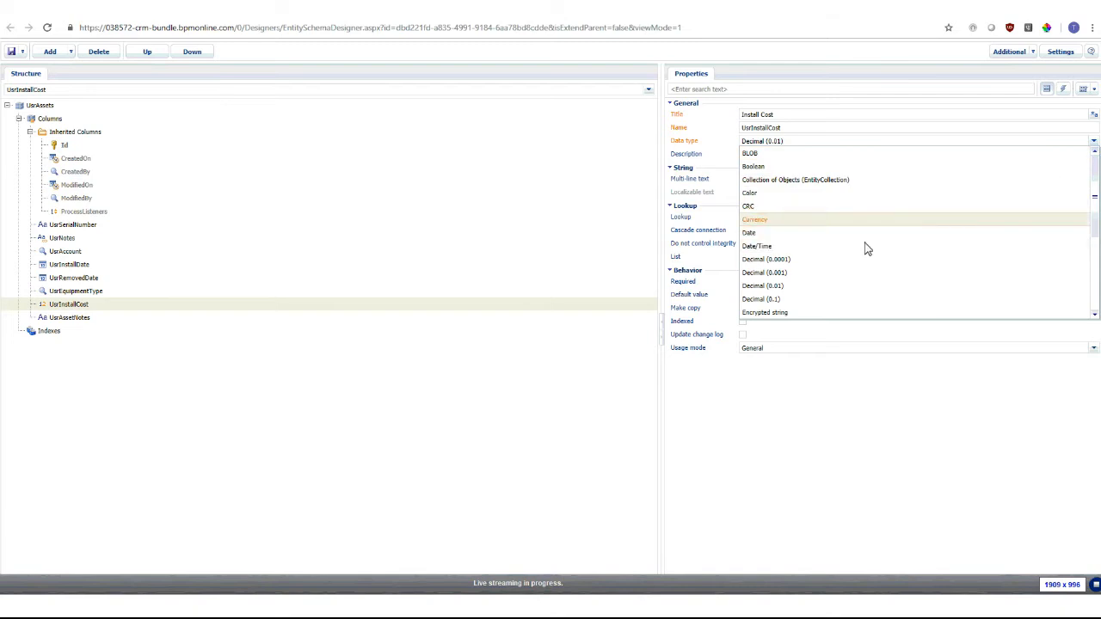
{"action": "left_click", "coordinate": [839, 222]}
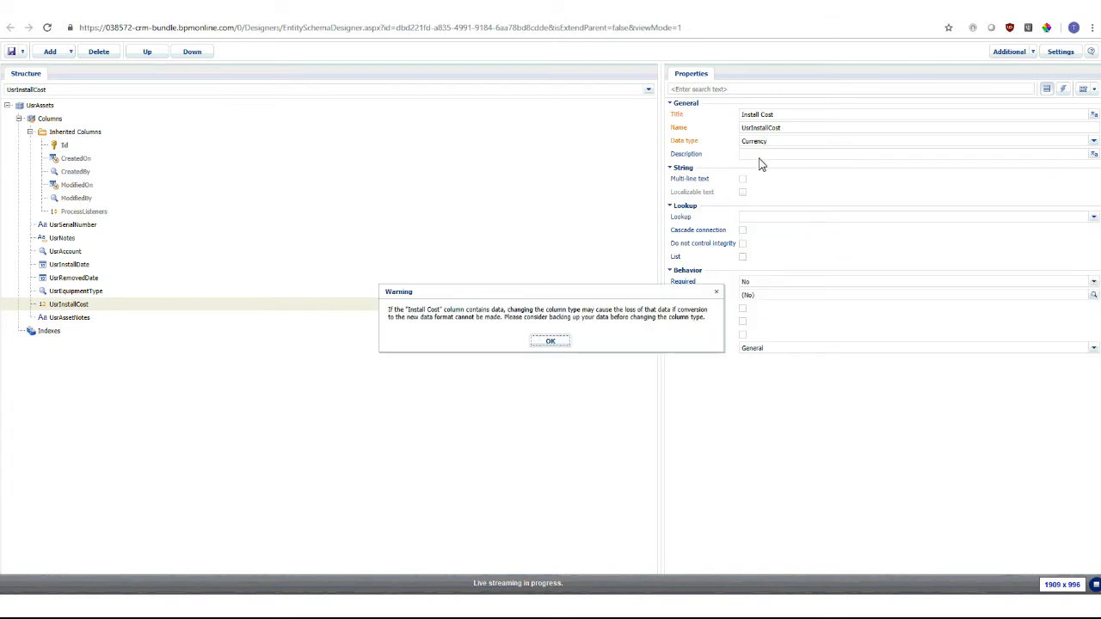
{"action": "left_click", "coordinate": [553, 343]}
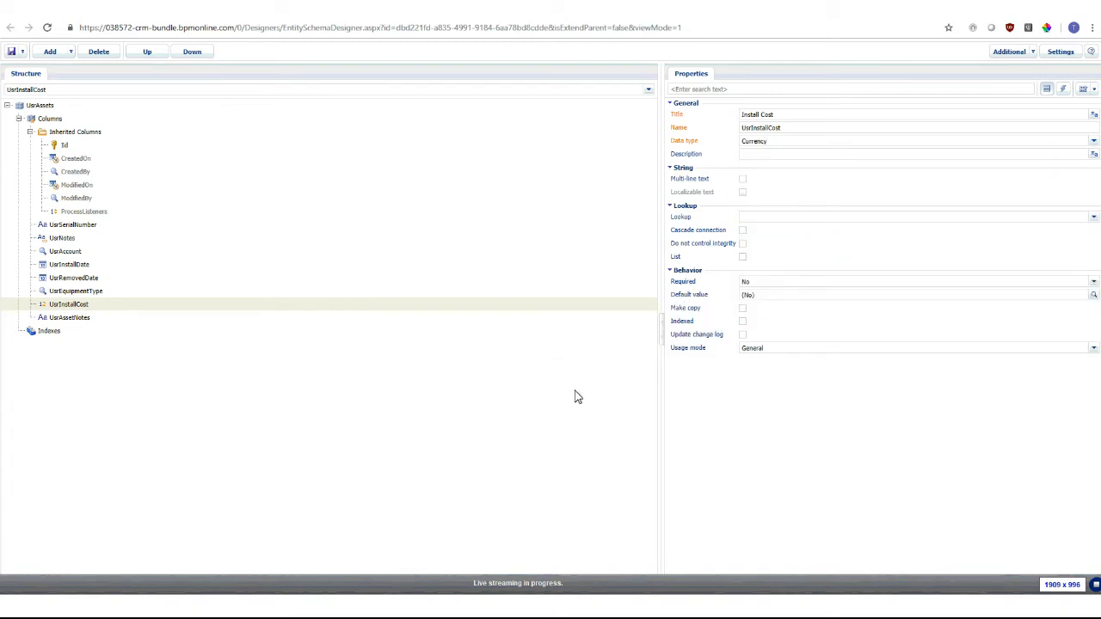
Step: Examine the column types that can be added to the UsrAssets object, without adding one
{"action": "right_click", "coordinate": [49, 121]}
{"action": "mouse_move", "coordinate": [55, 132]}
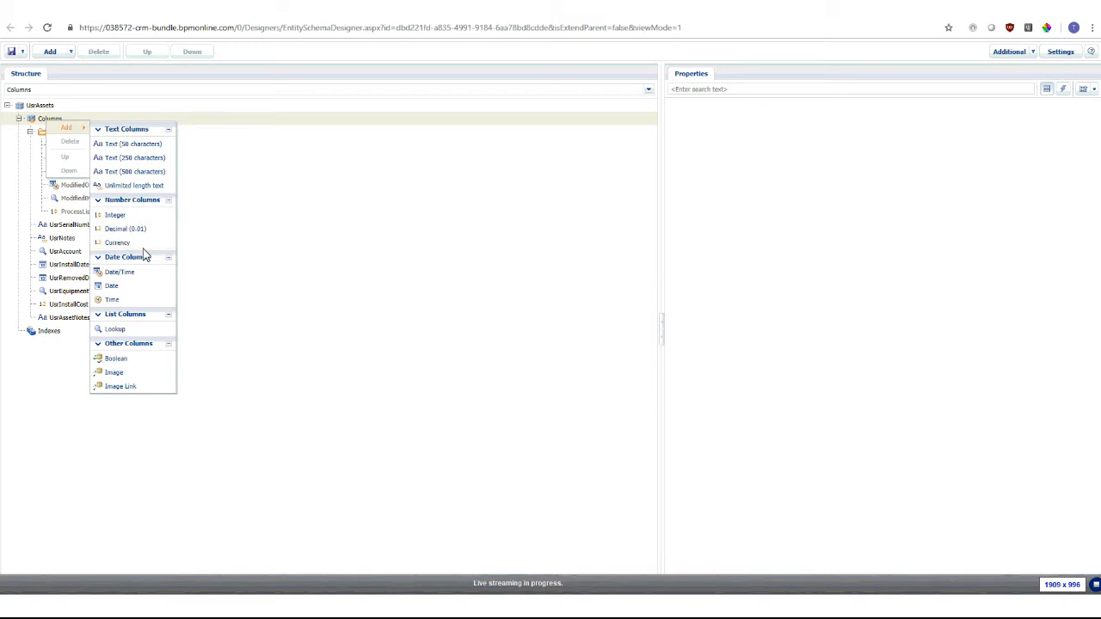
{"action": "left_click", "coordinate": [198, 437]}
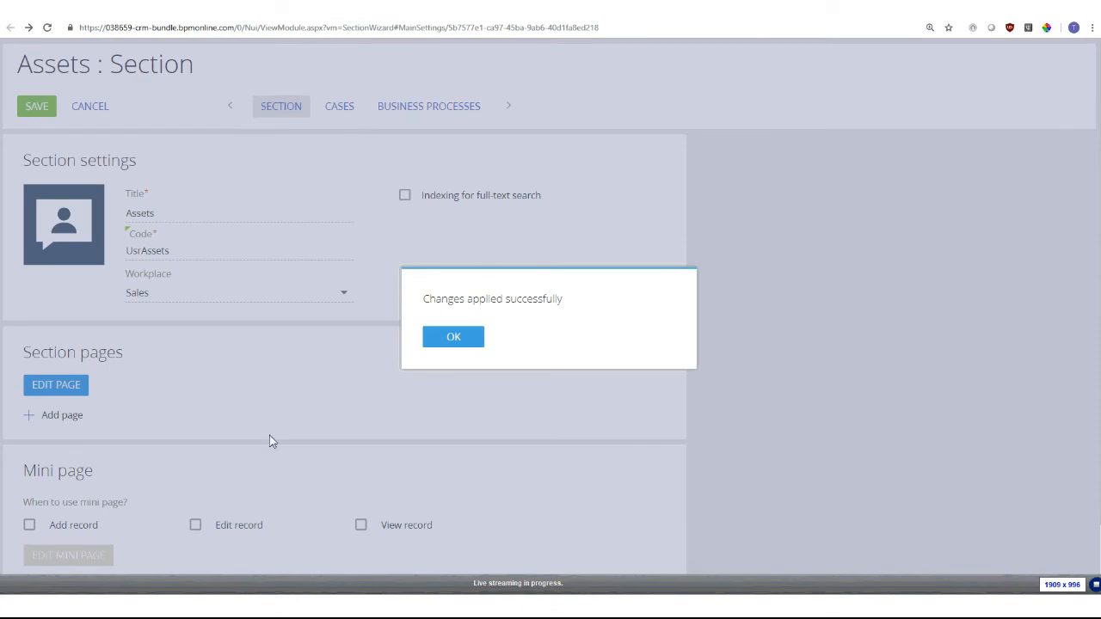
Step: Return to the Assets section wizard and acknowledge the completed save
{"action": "left_click", "coordinate": [453, 338]}
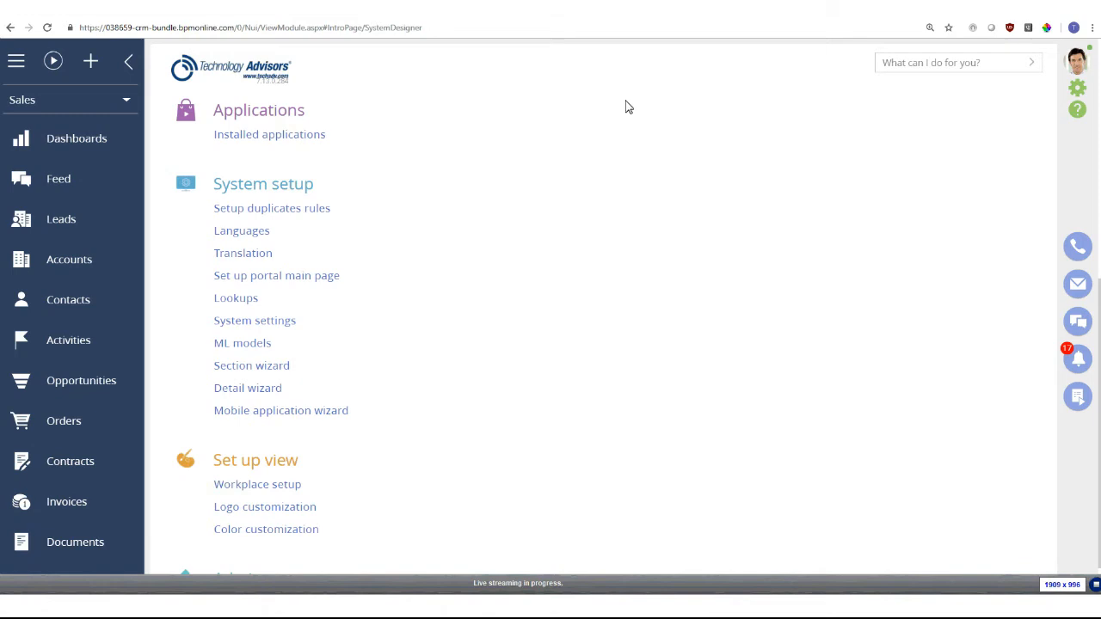
Step: Empty the browser cache and hard reload the System Designer page, using the developer tools and closing them when done
{"action": "key", "text": "F12"}
{"action": "right_click", "coordinate": [47, 29]}
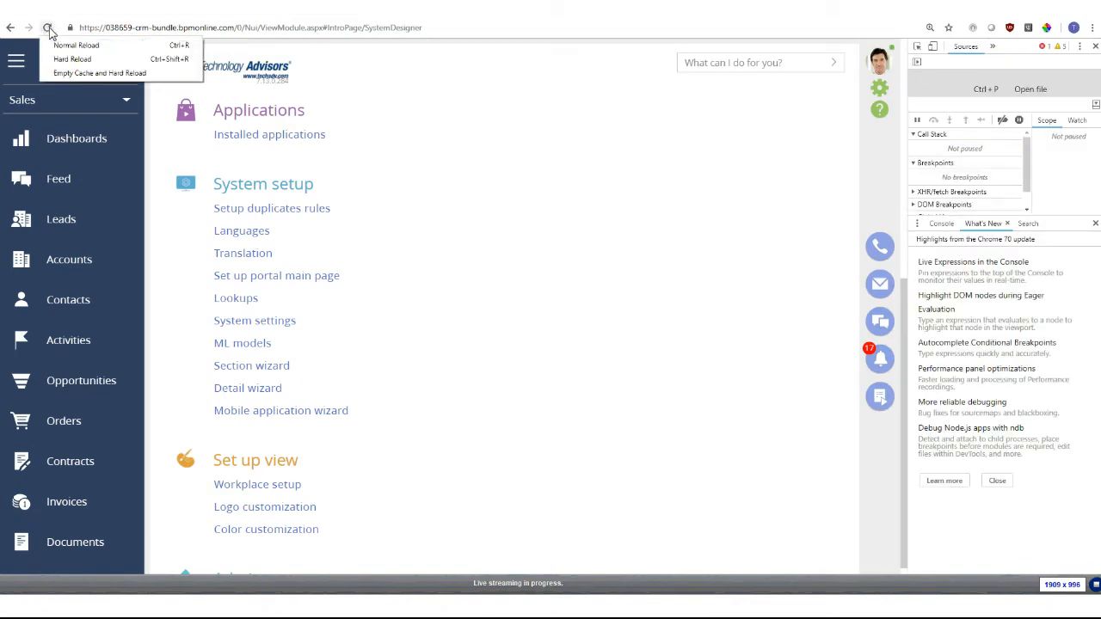
{"action": "left_click", "coordinate": [95, 73]}
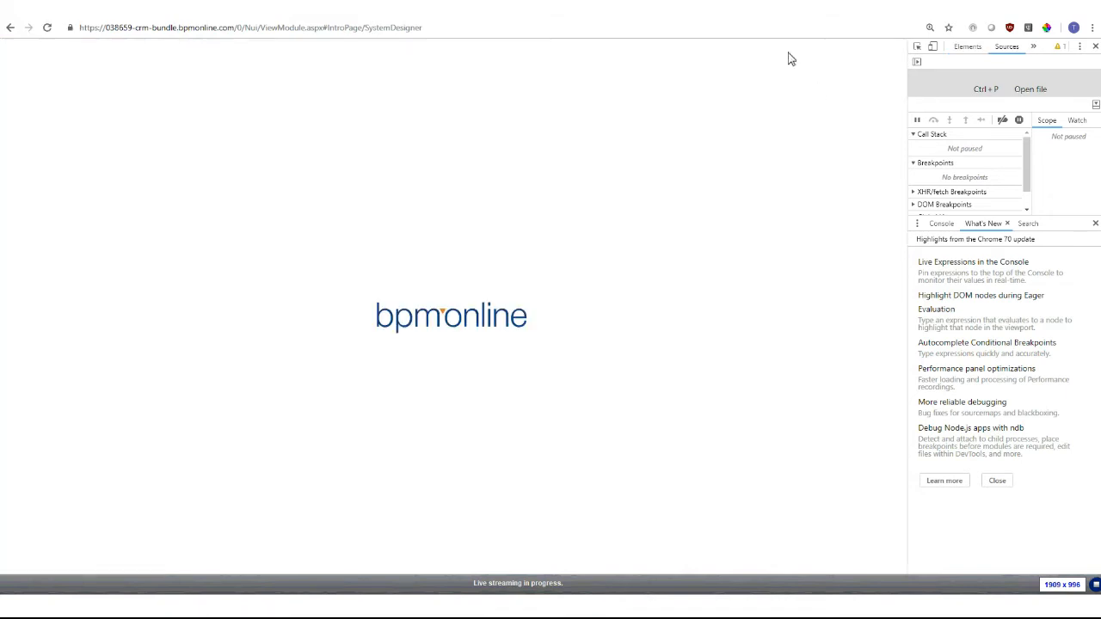
{"action": "left_click", "coordinate": [1095, 46]}
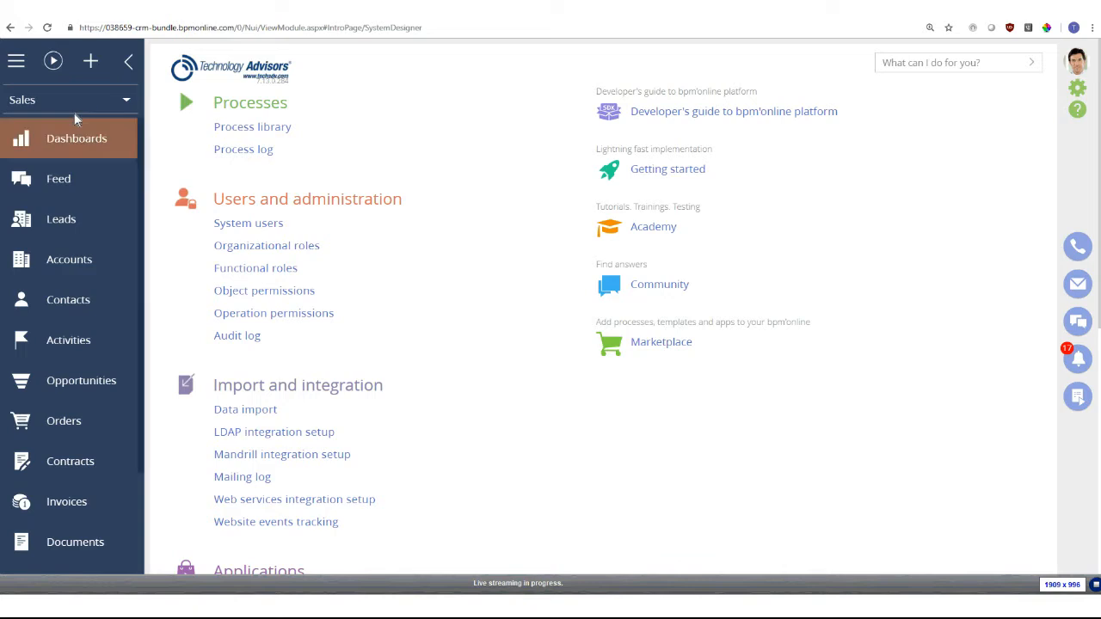
Step: Open the Assets section and examine the fields of a new record's page, cancelling without saving
{"action": "scroll", "coordinate": [94, 138], "scroll_direction": "down", "scroll_amount": 1}
{"action": "scroll", "coordinate": [90, 159], "scroll_direction": "down", "scroll_amount": 5}
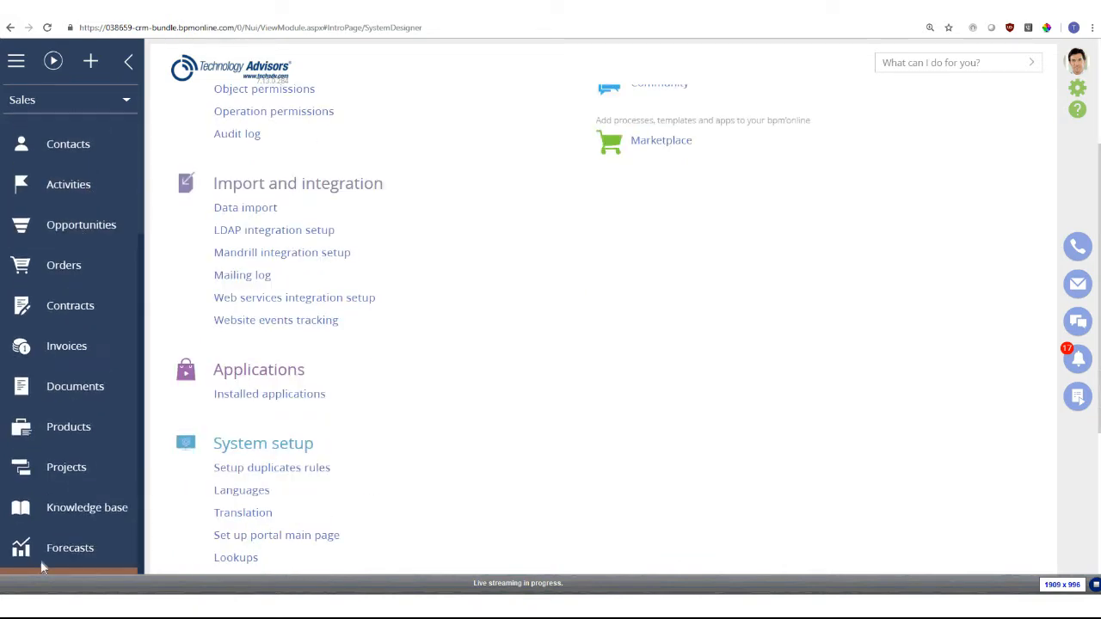
{"action": "left_click", "coordinate": [66, 569]}
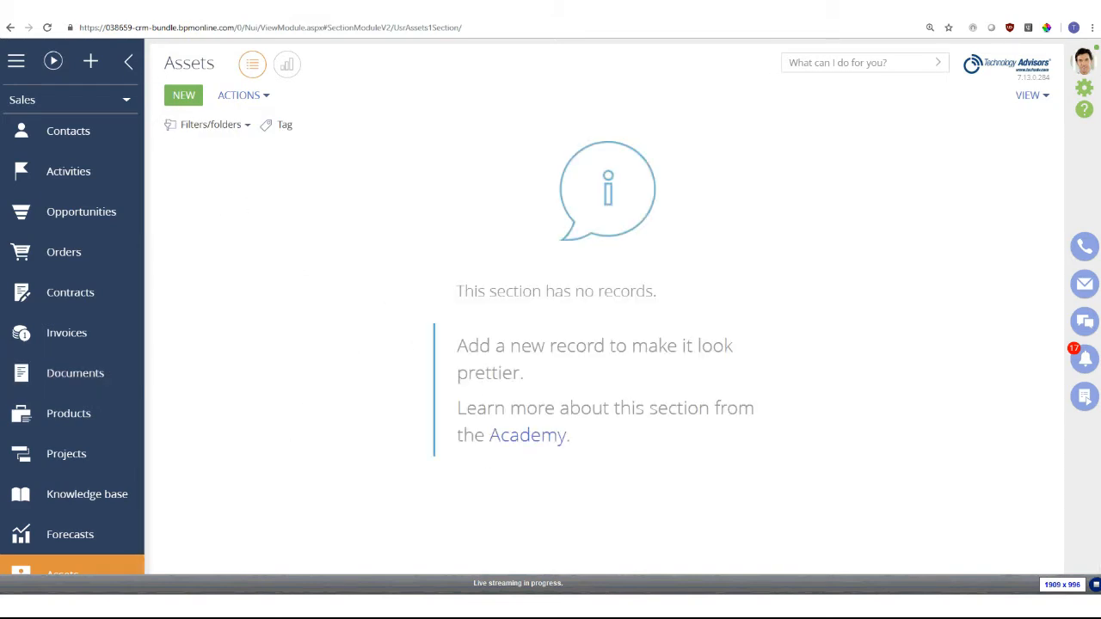
{"action": "left_click", "coordinate": [184, 96]}
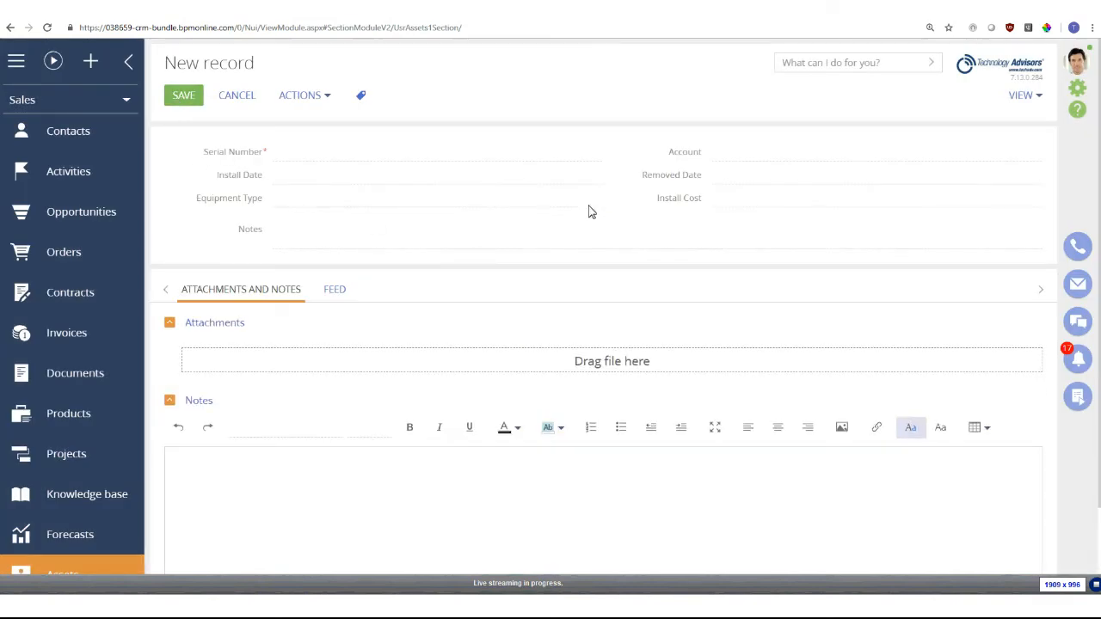
{"action": "scroll", "coordinate": [310, 275], "scroll_direction": "down", "scroll_amount": 1}
{"action": "scroll", "coordinate": [314, 293], "scroll_direction": "up", "scroll_amount": 1}
{"action": "left_click", "coordinate": [239, 105]}
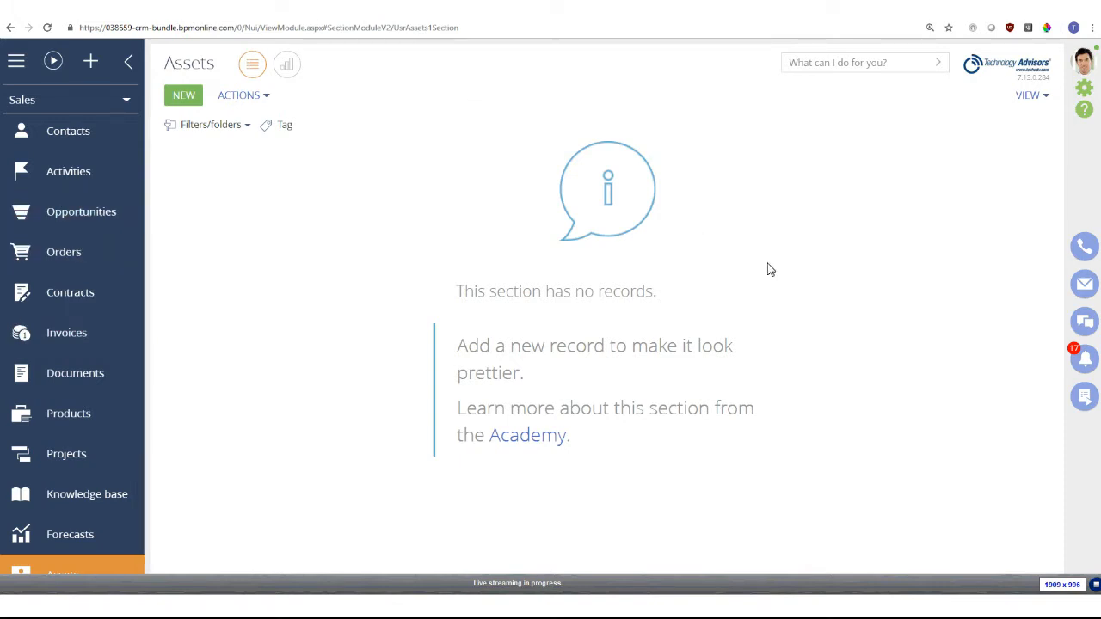
Step: Open the Data import wizard from the system designer and reload its page
{"action": "left_click", "coordinate": [1084, 87]}
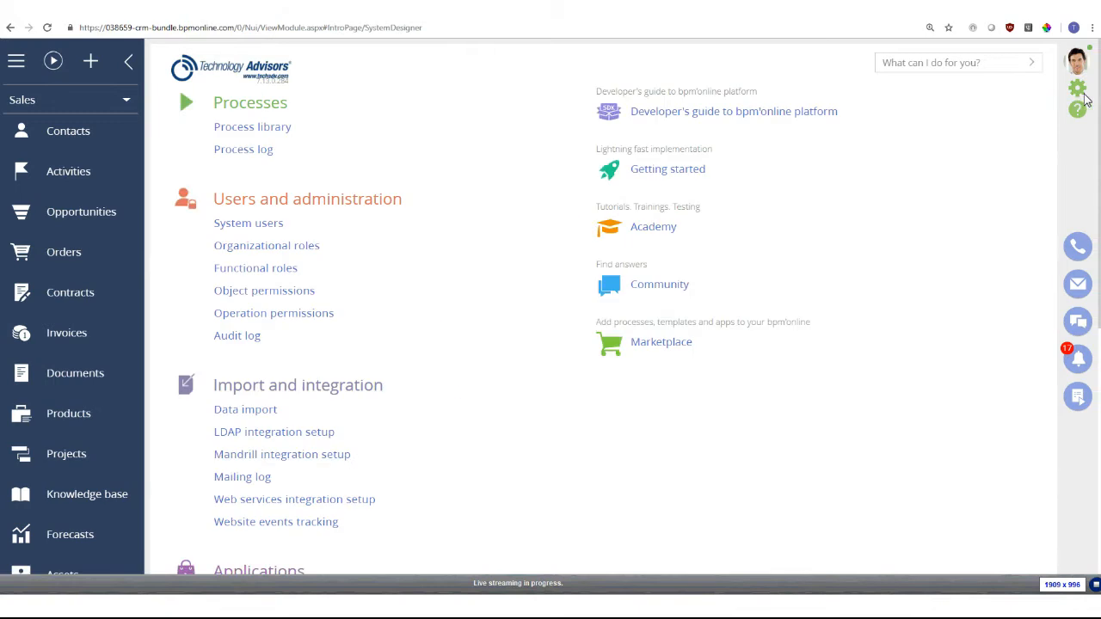
{"action": "scroll", "coordinate": [450, 553], "scroll_direction": "down", "scroll_amount": 3}
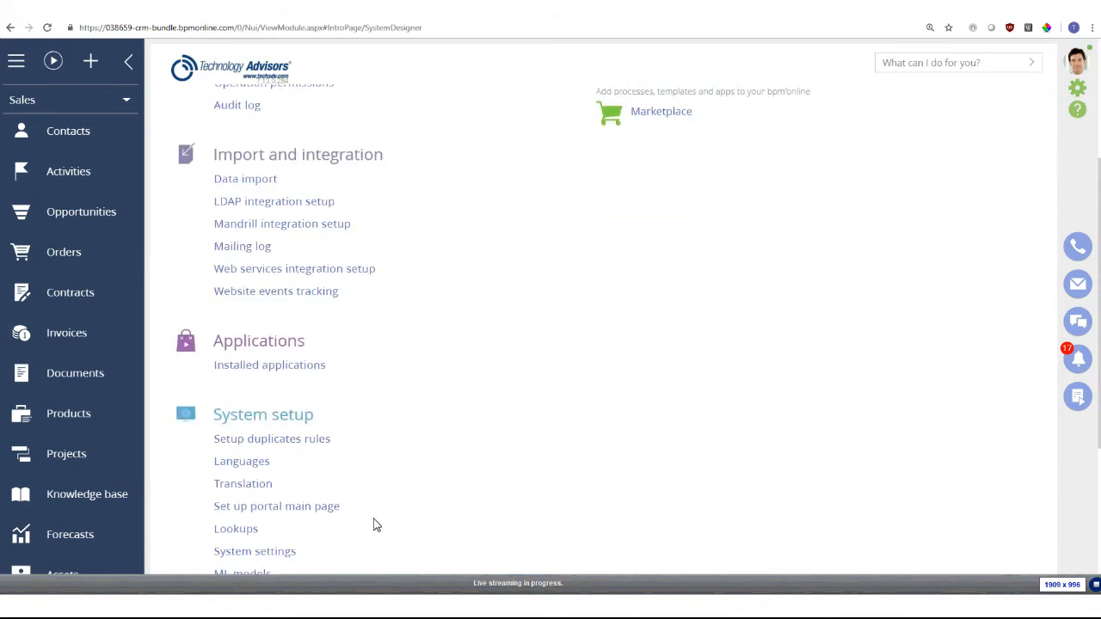
{"action": "scroll", "coordinate": [344, 512], "scroll_direction": "up", "scroll_amount": 1}
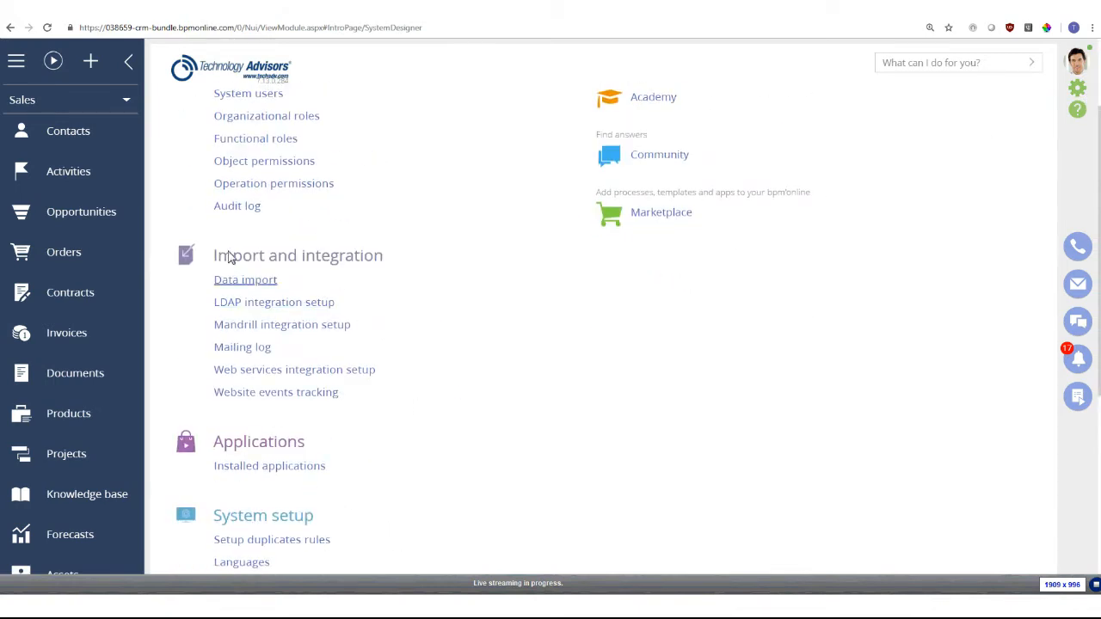
{"action": "left_click", "coordinate": [345, 286]}
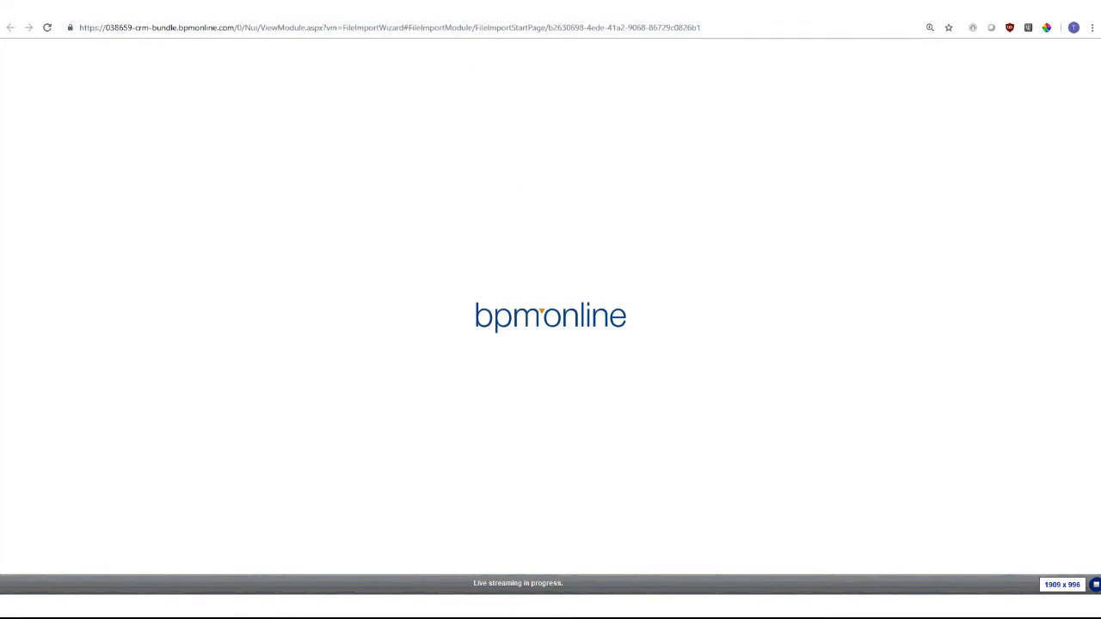
{"action": "left_click", "coordinate": [48, 31]}
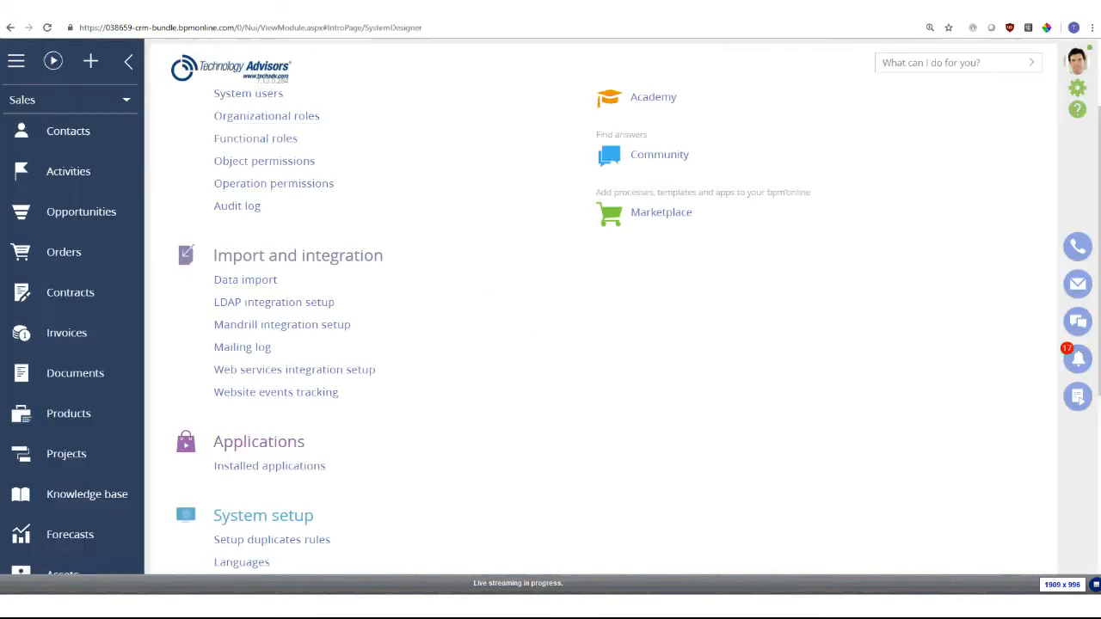
Step: Return to the Assets section while the data import page loads
{"action": "scroll", "coordinate": [283, 187], "scroll_direction": "up", "scroll_amount": 3}
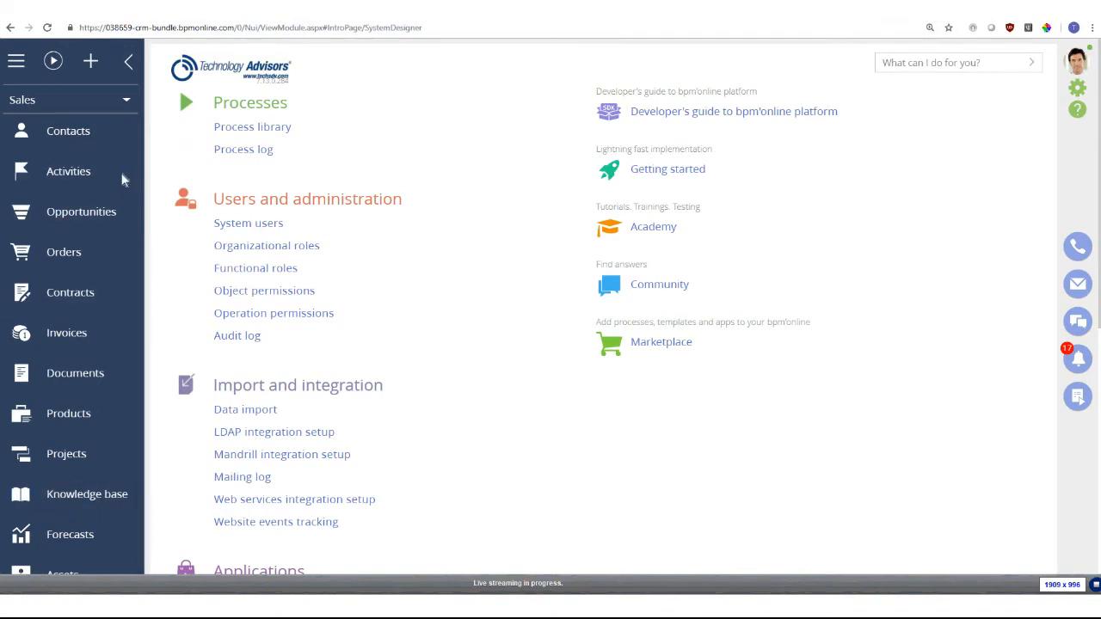
{"action": "scroll", "coordinate": [208, 275], "scroll_direction": "down", "scroll_amount": 6}
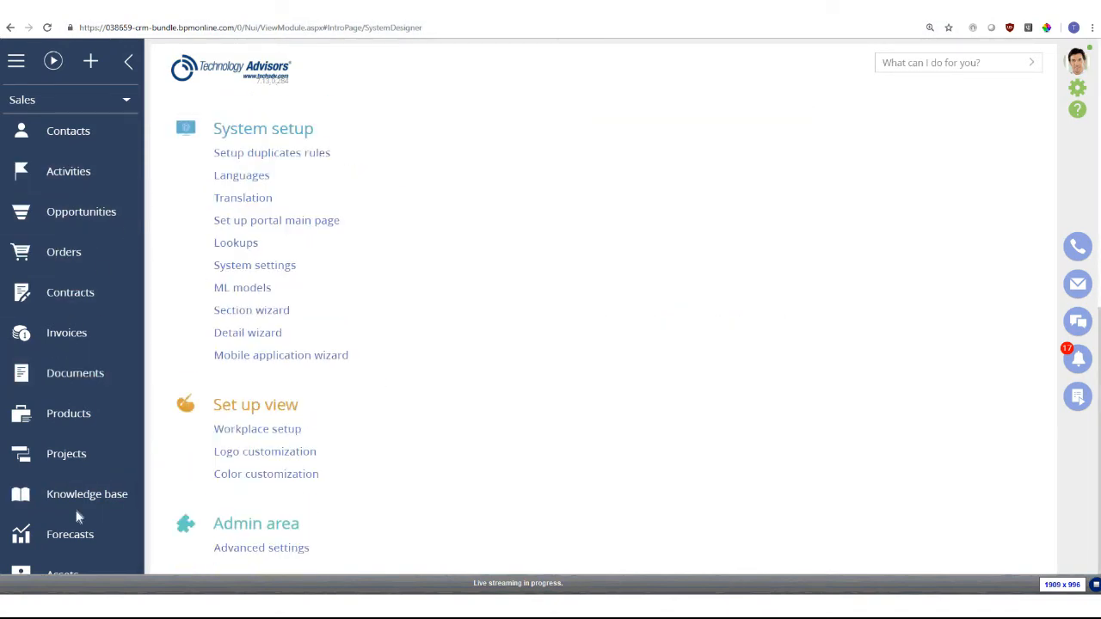
{"action": "left_click", "coordinate": [79, 570]}
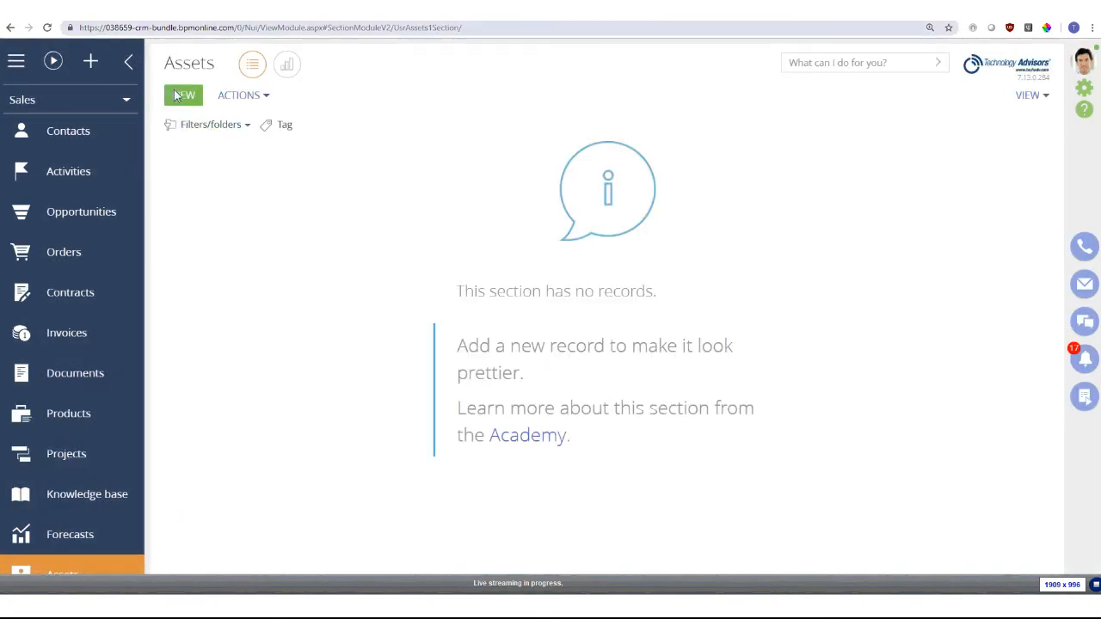
{"action": "left_click", "coordinate": [196, 10]}
{"action": "left_click", "coordinate": [258, 10]}
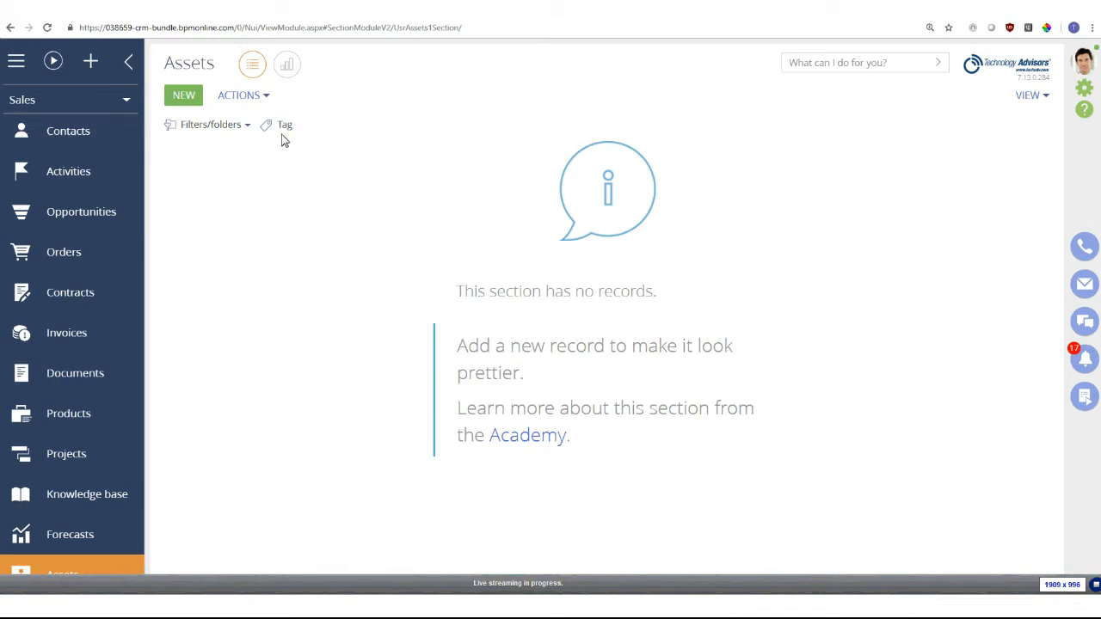
Step: Open the setup of displayed fields for the Assets list and narrow the Serial Number column to about five grid cells
{"action": "left_click", "coordinate": [1021, 101]}
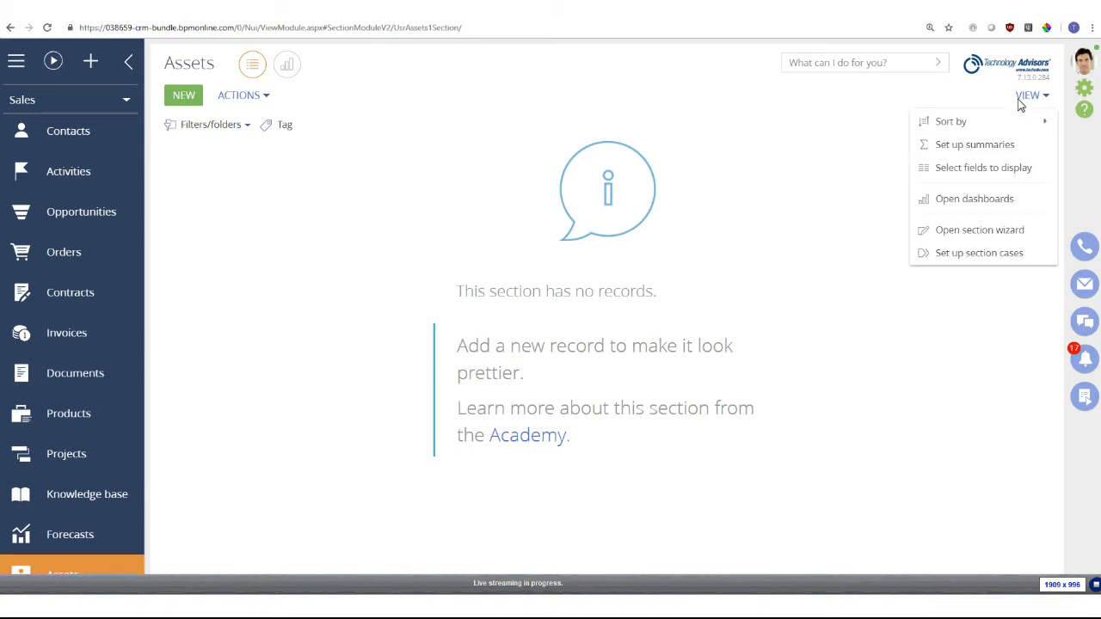
{"action": "left_click", "coordinate": [963, 178]}
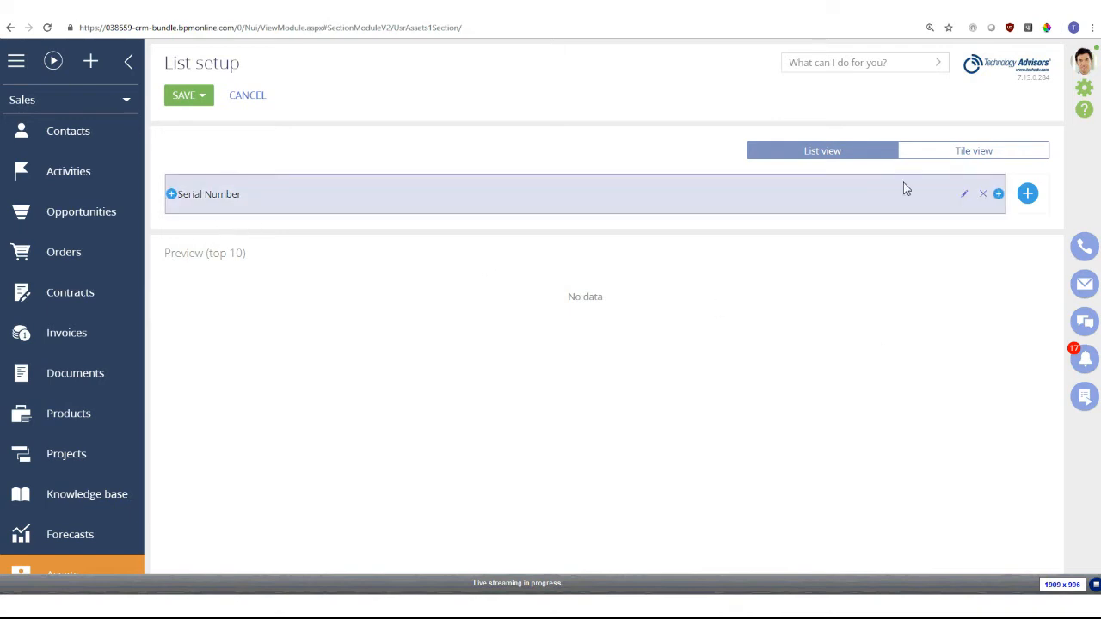
{"action": "left_click", "coordinate": [999, 194]}
{"action": "left_click_drag", "start_coordinate": [947, 182], "coordinate": [323, 169]}
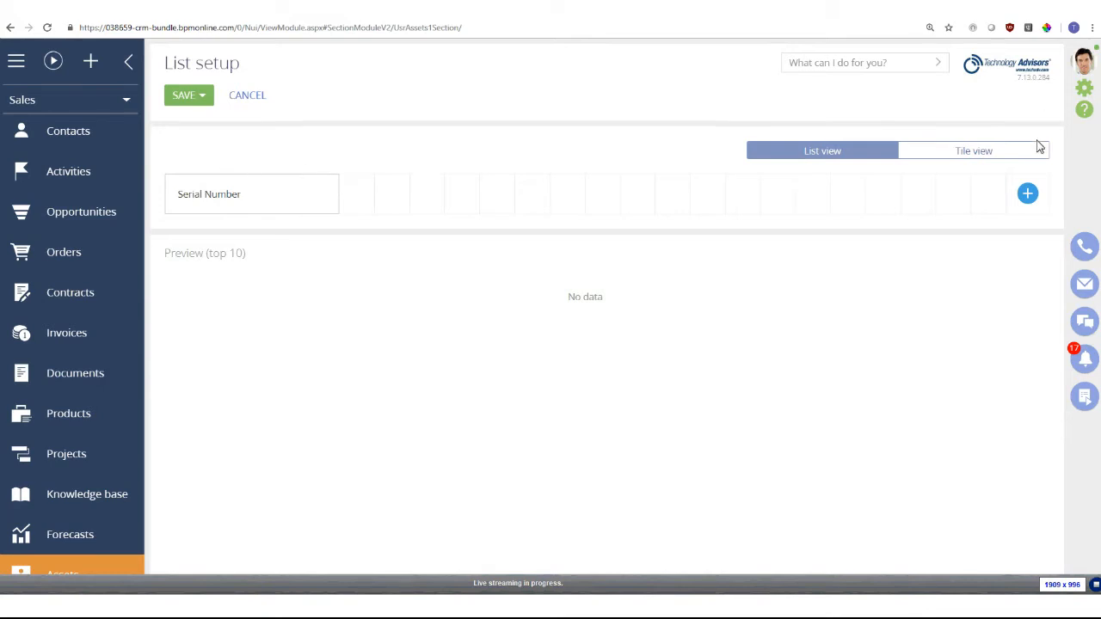
Step: Add the Account column to the list after Serial Number
{"action": "left_click", "coordinate": [1026, 196]}
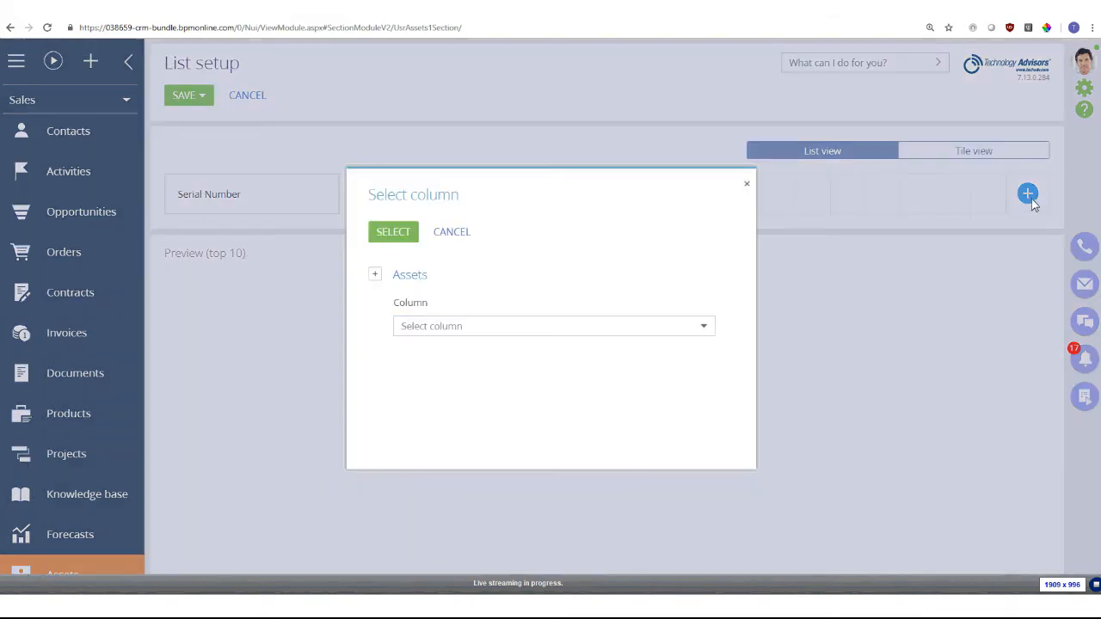
{"action": "key", "text": "Down"}
{"action": "key", "text": "Down"}
{"action": "key", "text": "Up"}
{"action": "key", "text": "Return"}
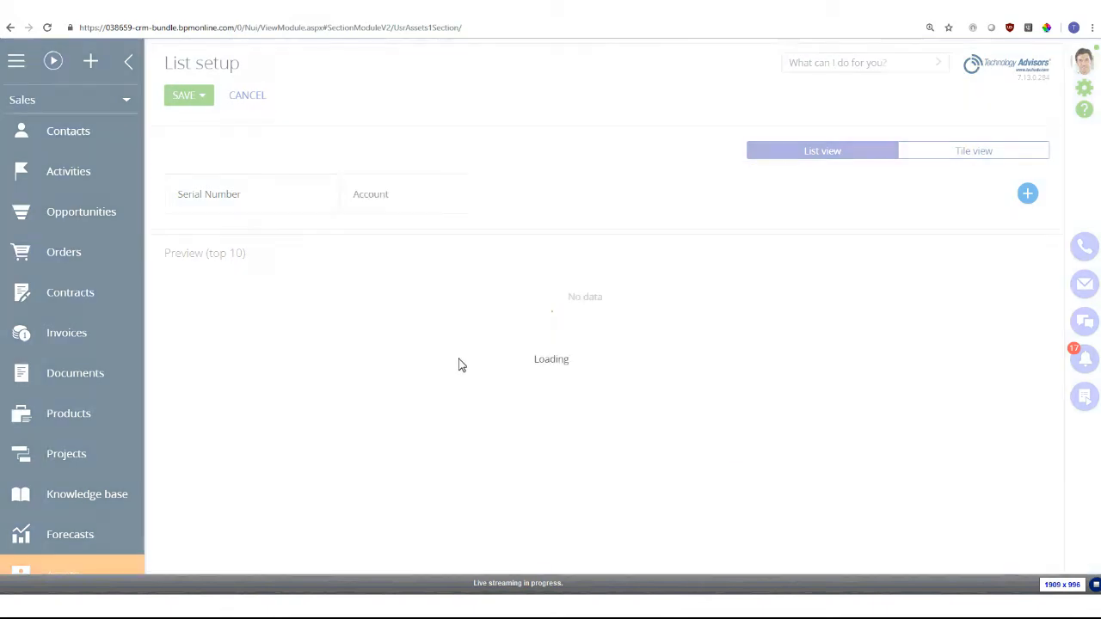
Step: Add the Install Date column to the list after Account
{"action": "left_click", "coordinate": [803, 205]}
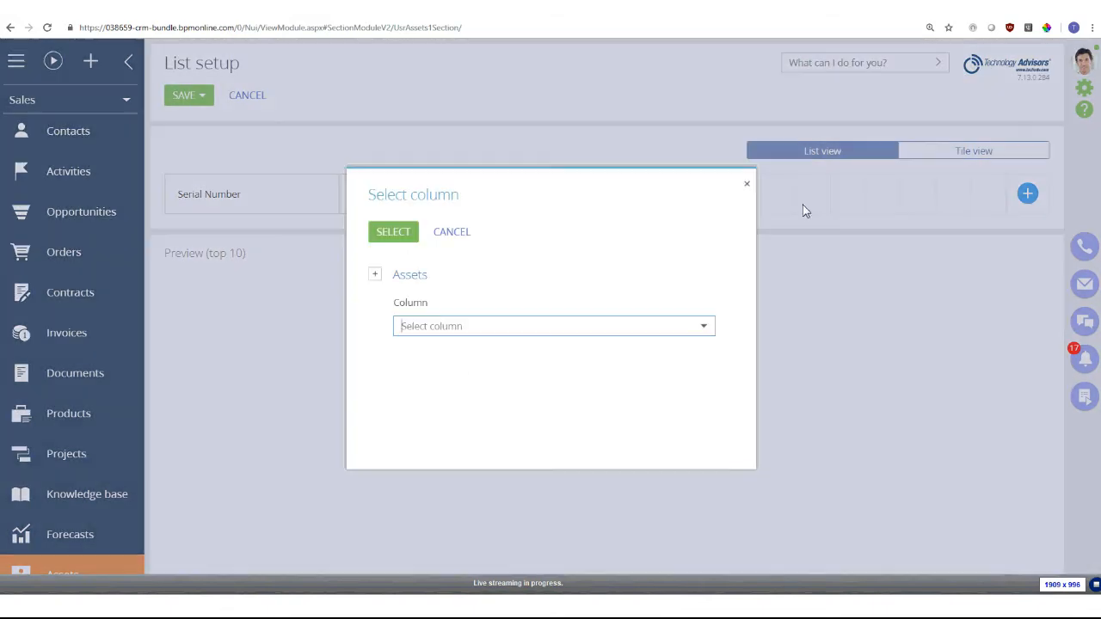
{"action": "key", "text": "Down"}
{"action": "key", "text": "Down"}
{"action": "key", "text": "Down"}
{"action": "key", "text": "Down"}
{"action": "key", "text": "Down"}
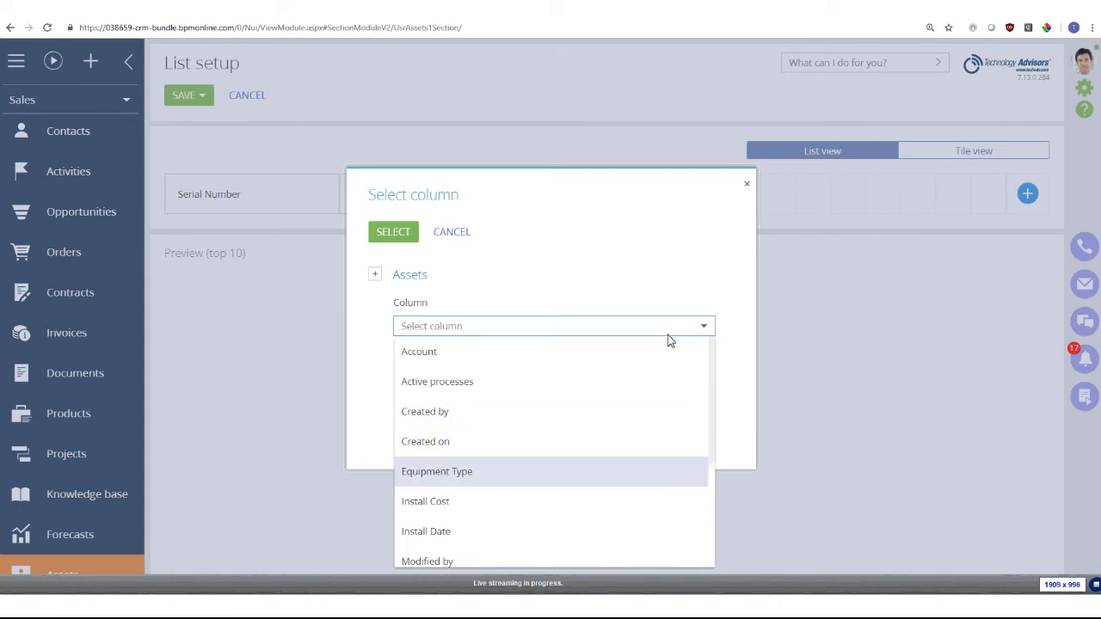
{"action": "key", "text": "Down"}
{"action": "key", "text": "Return"}
{"action": "key", "text": "Return"}
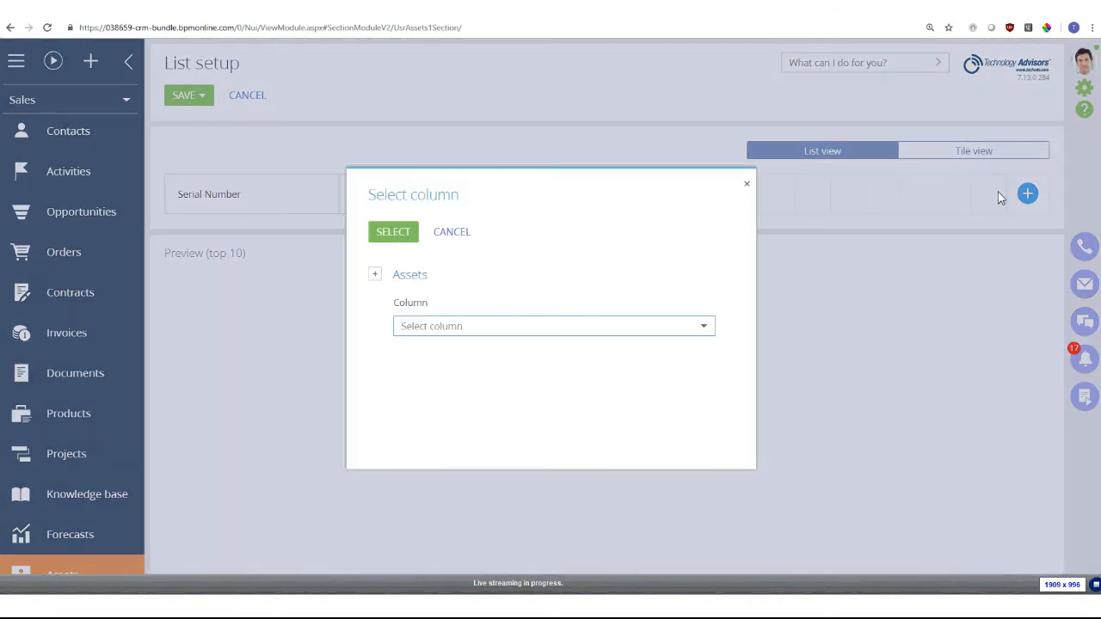
Step: Add the Equipment Type column to the list after Install Date
{"action": "key", "text": "Down"}
{"action": "key", "text": "Down"}
{"action": "key", "text": "Down"}
{"action": "key", "text": "Down"}
{"action": "key", "text": "Down"}
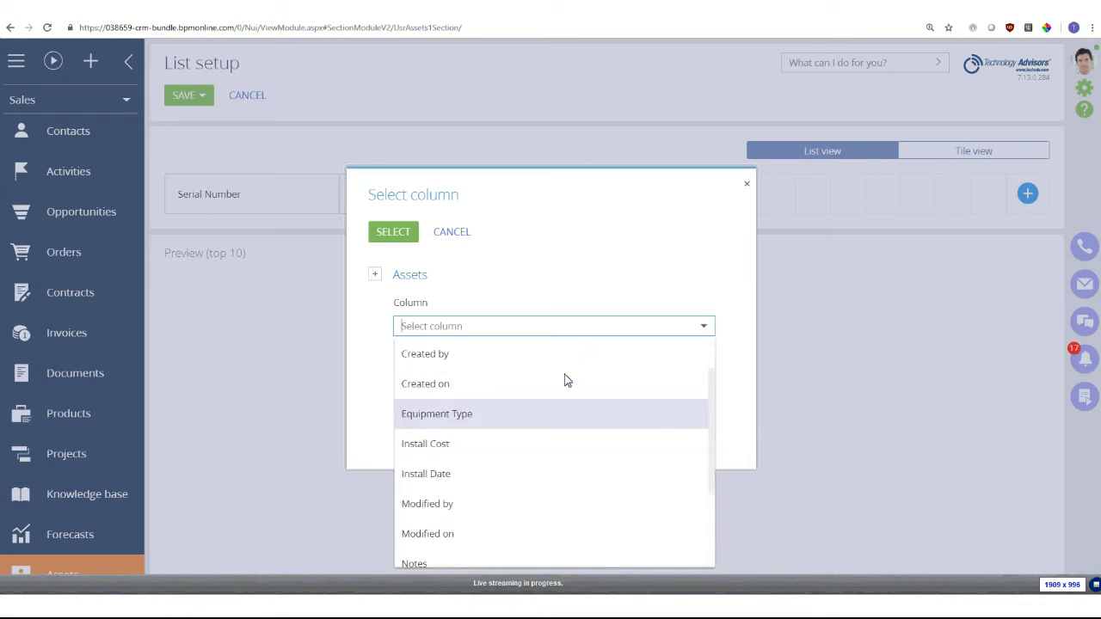
{"action": "key", "text": "Return"}
{"action": "key", "text": "Return"}
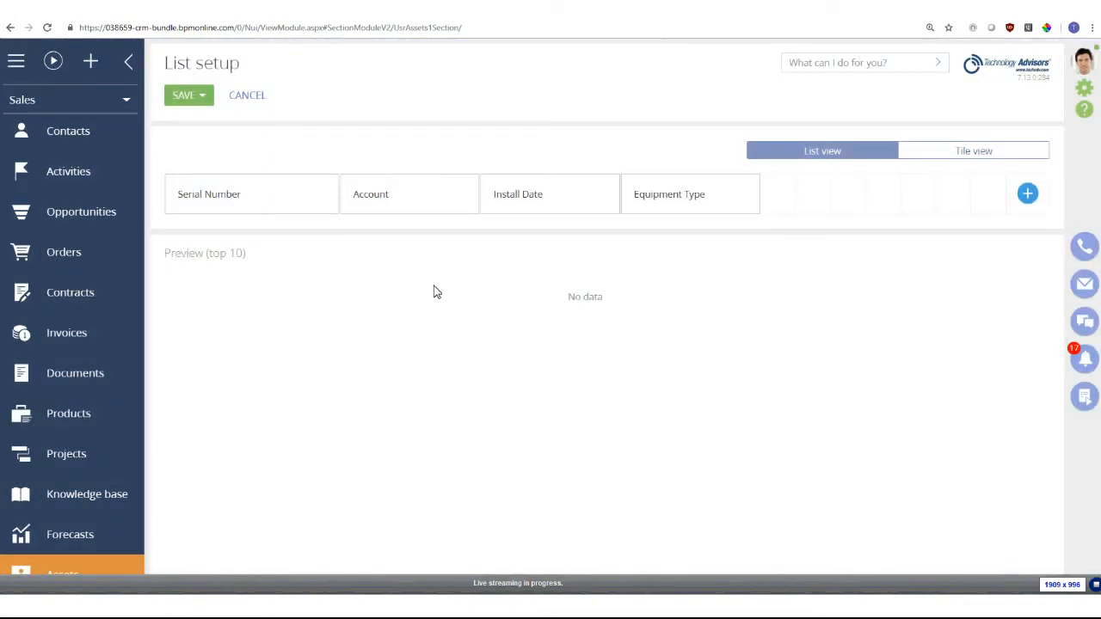
Step: Add the Install Cost column after Equipment Type and save the list setup for all users
{"action": "key", "text": "Down"}
{"action": "key", "text": "Down"}
{"action": "key", "text": "Down"}
{"action": "key", "text": "Down"}
{"action": "key", "text": "Down"}
{"action": "key", "text": "Down"}
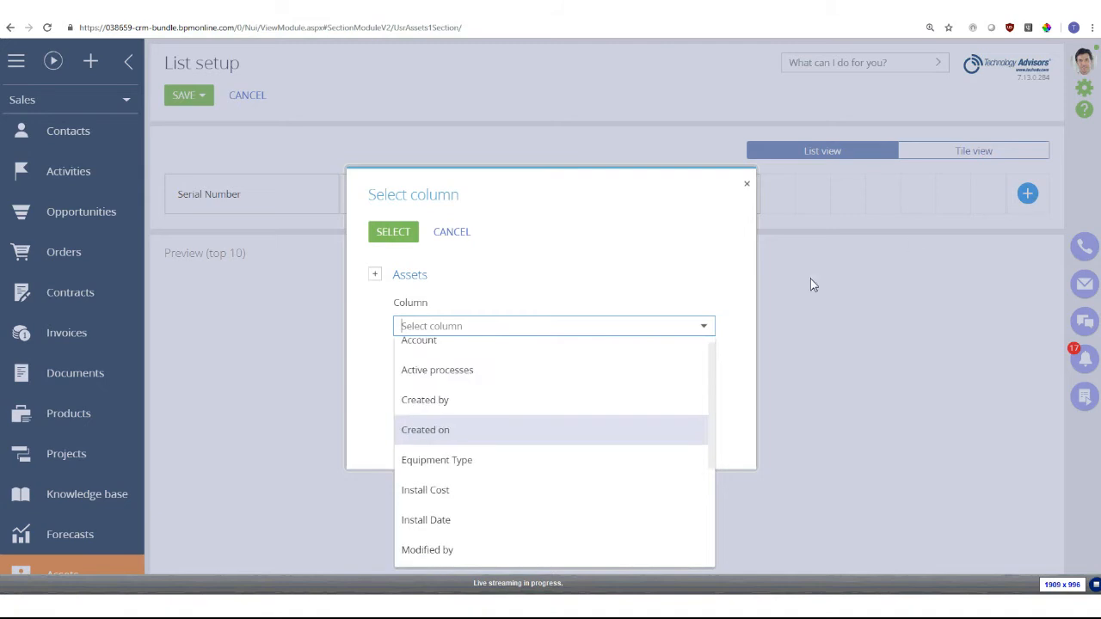
{"action": "key", "text": "Return"}
{"action": "key", "text": "Return"}
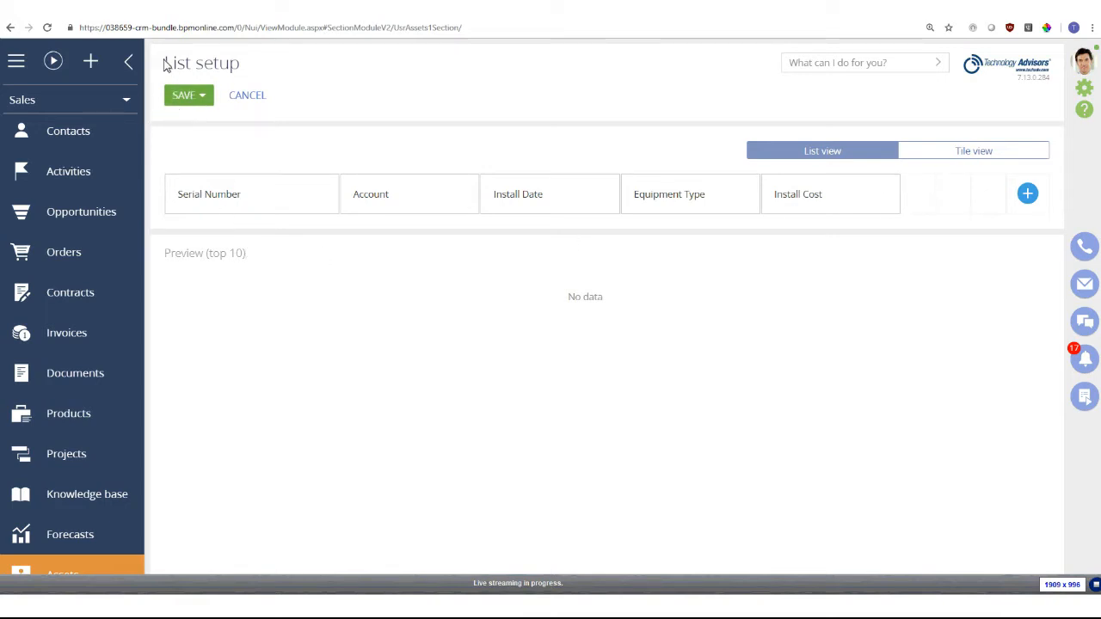
{"action": "left_click", "coordinate": [203, 97]}
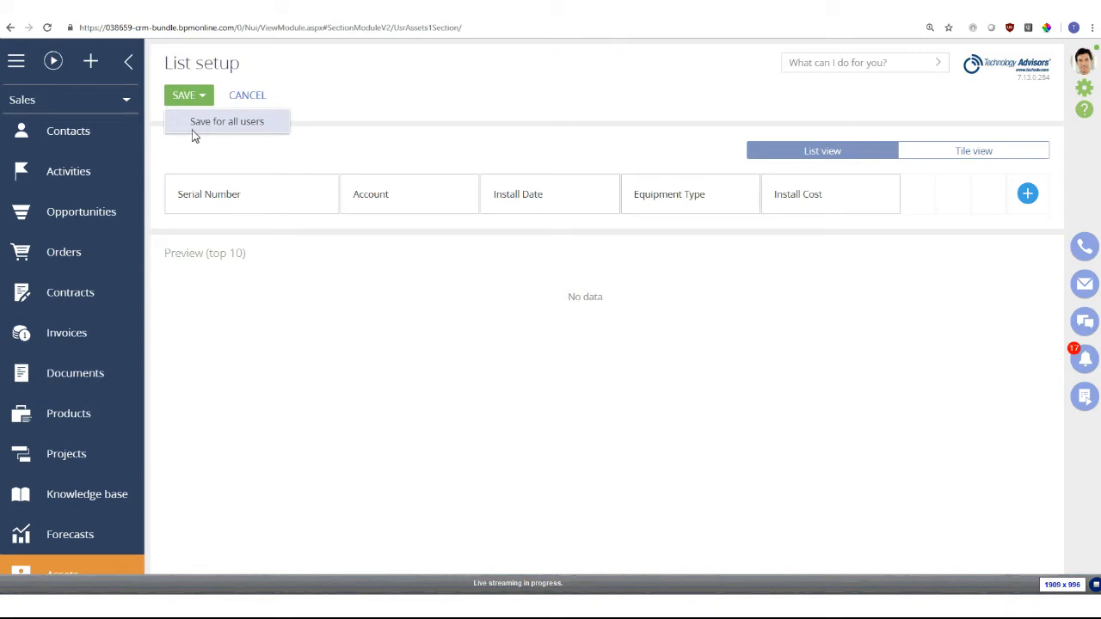
{"action": "left_click", "coordinate": [249, 124]}
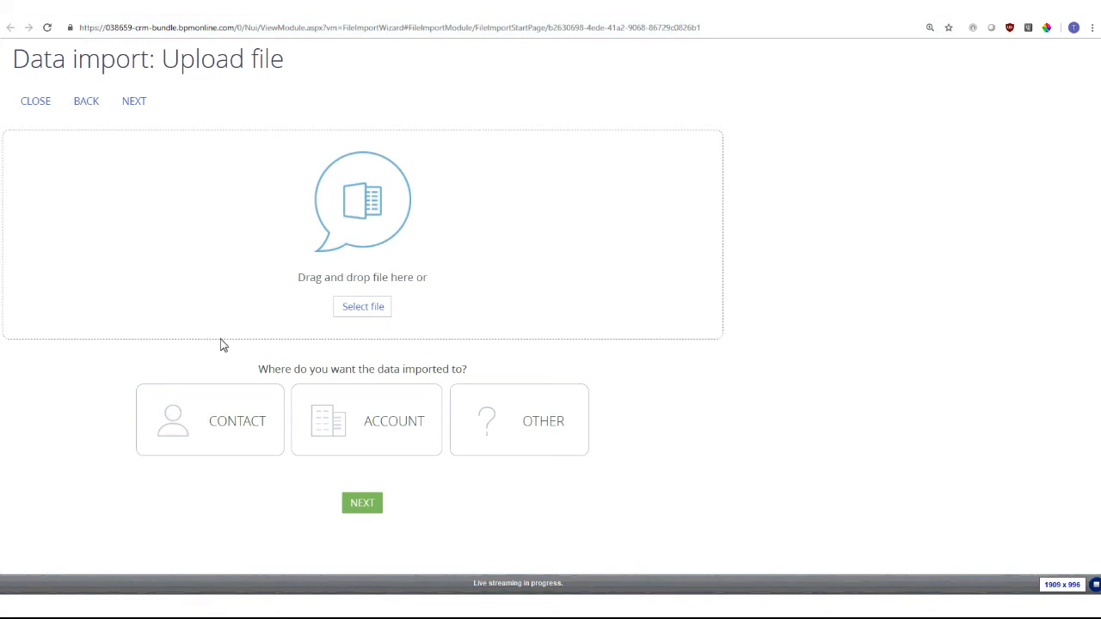
Step: Upload Installed Asset Import.xlsx for the data import and choose the Assets object as its destination
{"action": "left_click", "coordinate": [361, 310]}
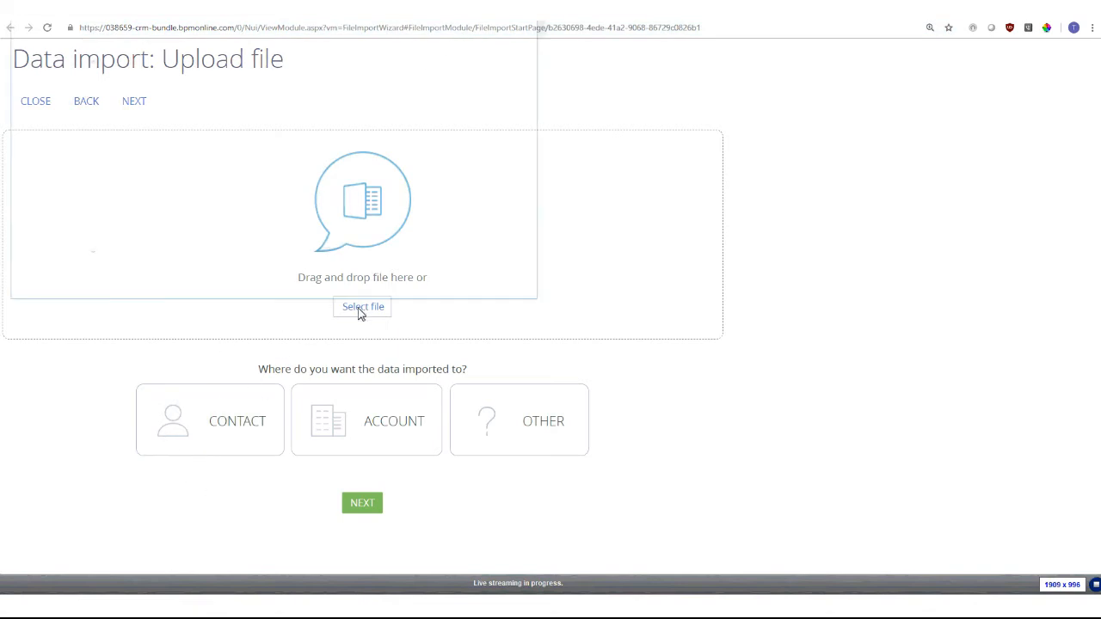
{"action": "left_click_drag", "start_coordinate": [284, 7], "coordinate": [1, 206]}
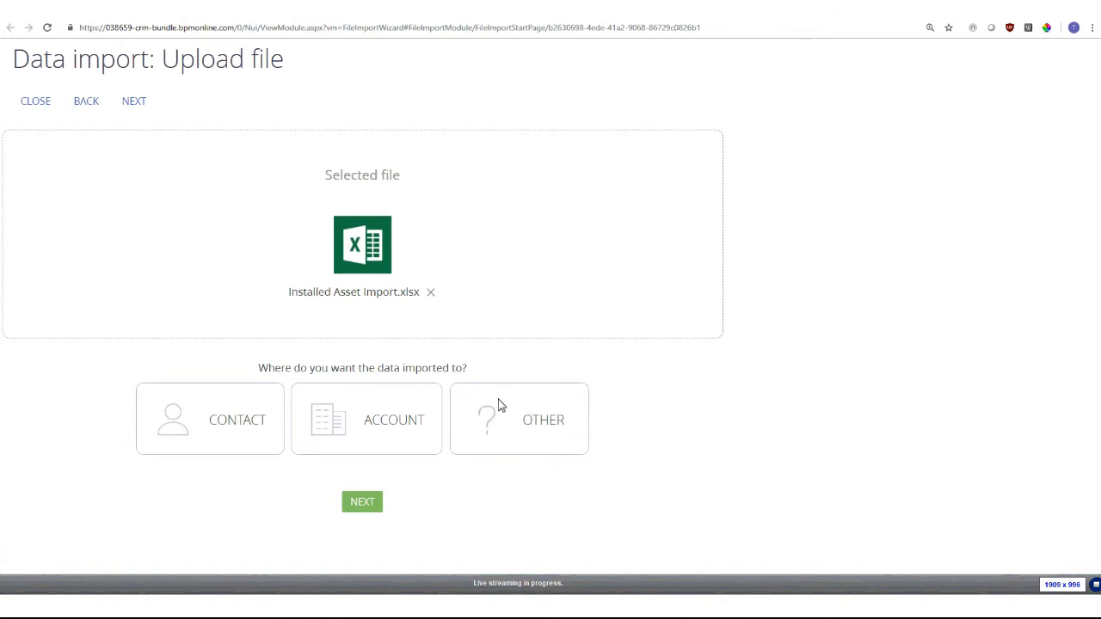
{"action": "left_click", "coordinate": [517, 431]}
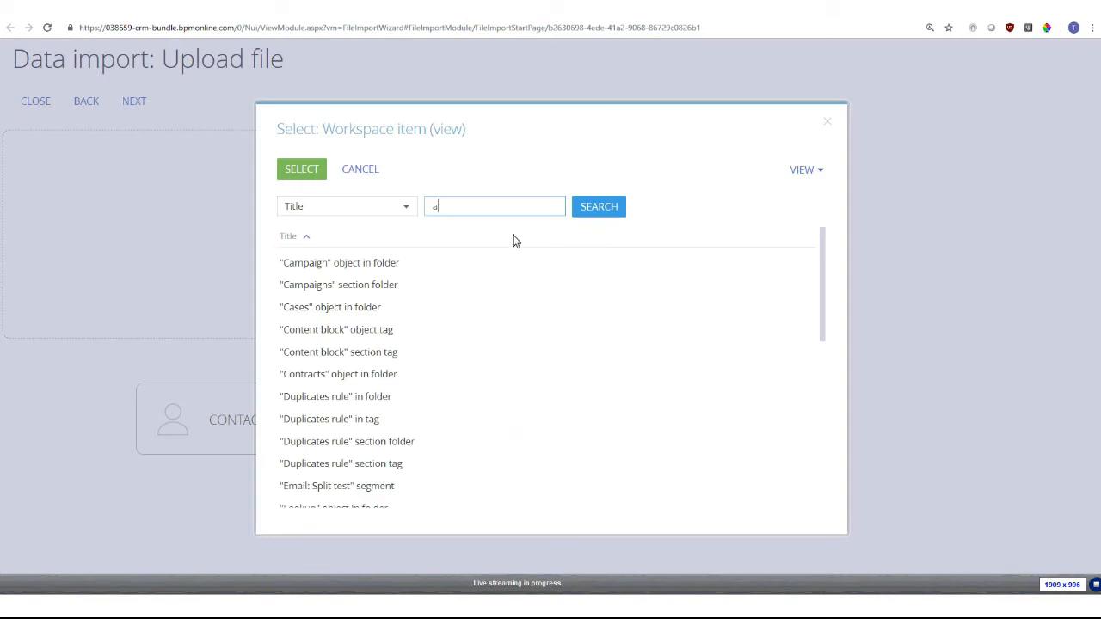
{"action": "key", "text": "Return"}
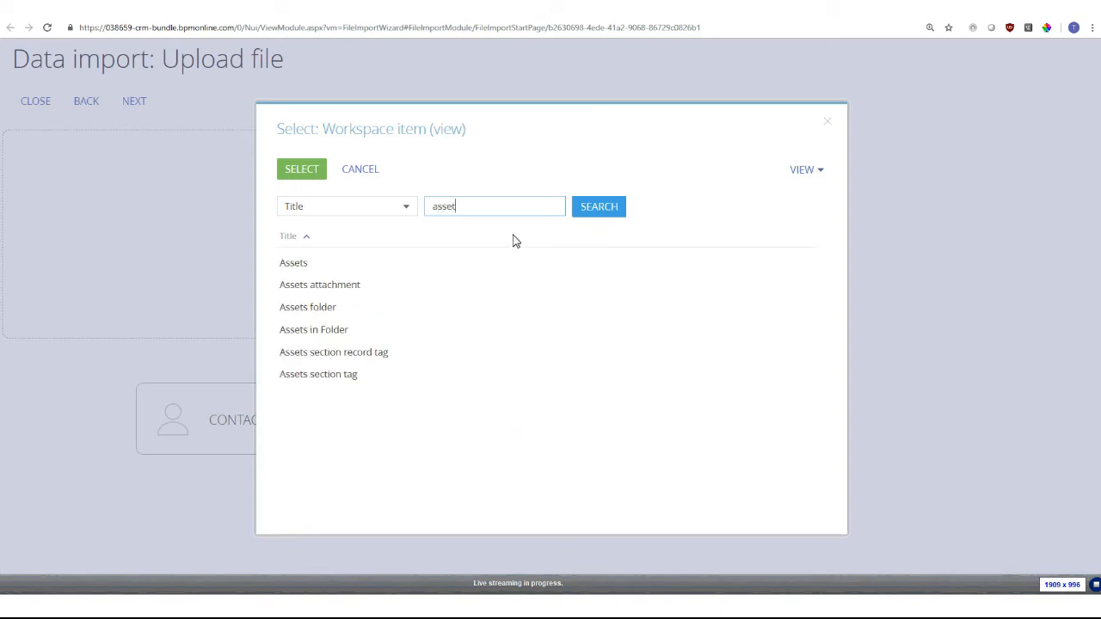
{"action": "left_click", "coordinate": [347, 263]}
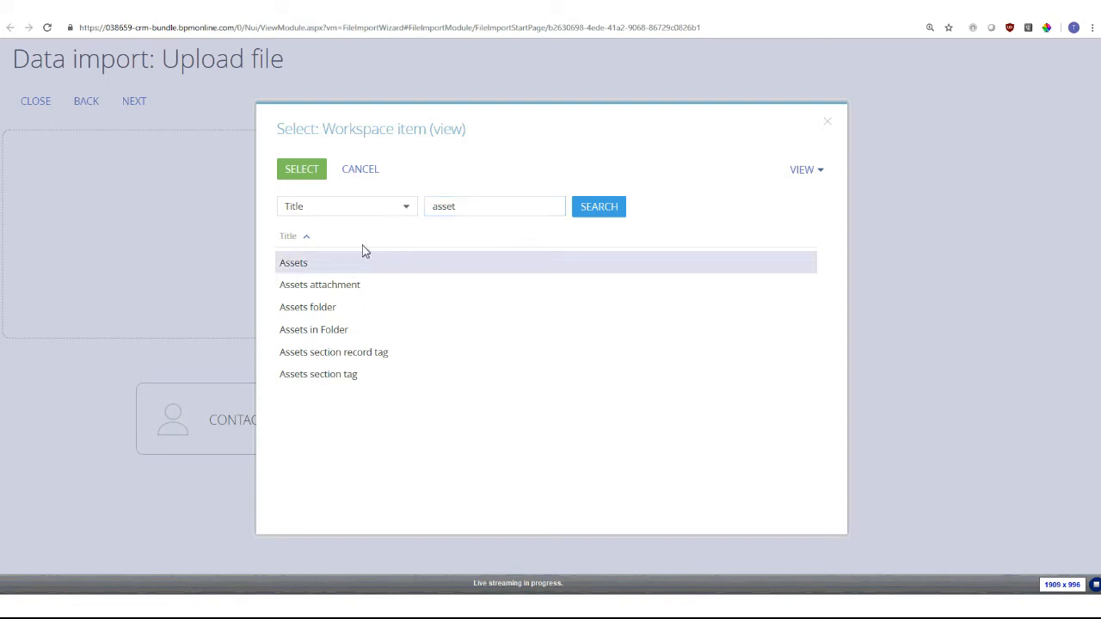
{"action": "left_click", "coordinate": [303, 170]}
{"action": "left_click", "coordinate": [367, 505]}
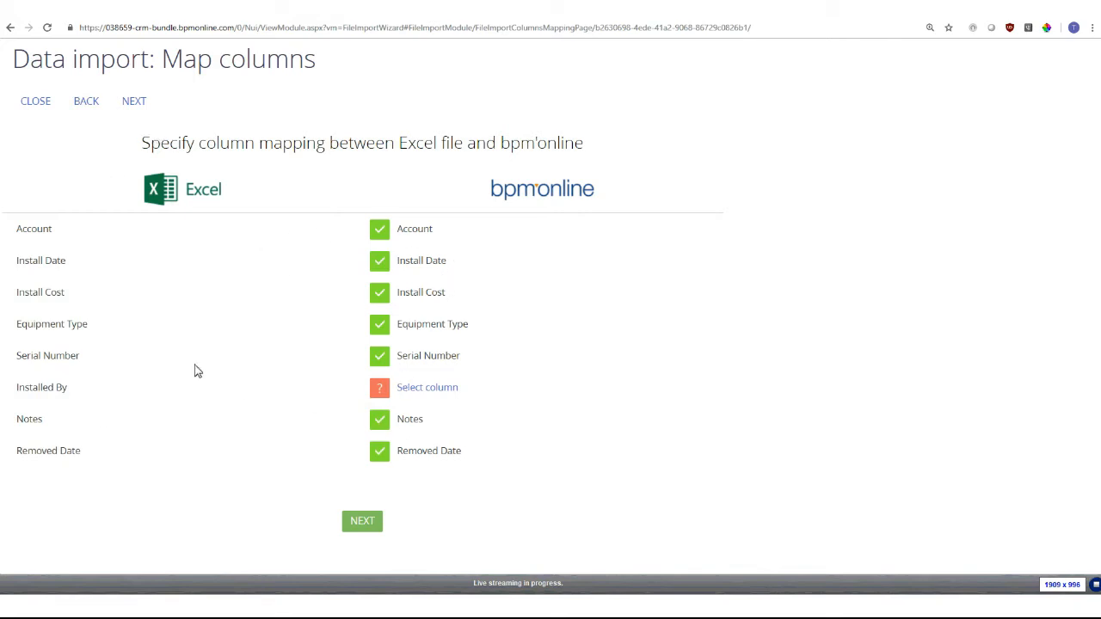
Step: Leave Installed By unmapped, use Serial Number as the duplicate check column, and run the data import to completion
{"action": "triple_click", "coordinate": [23, 400]}
{"action": "double_click", "coordinate": [87, 392]}
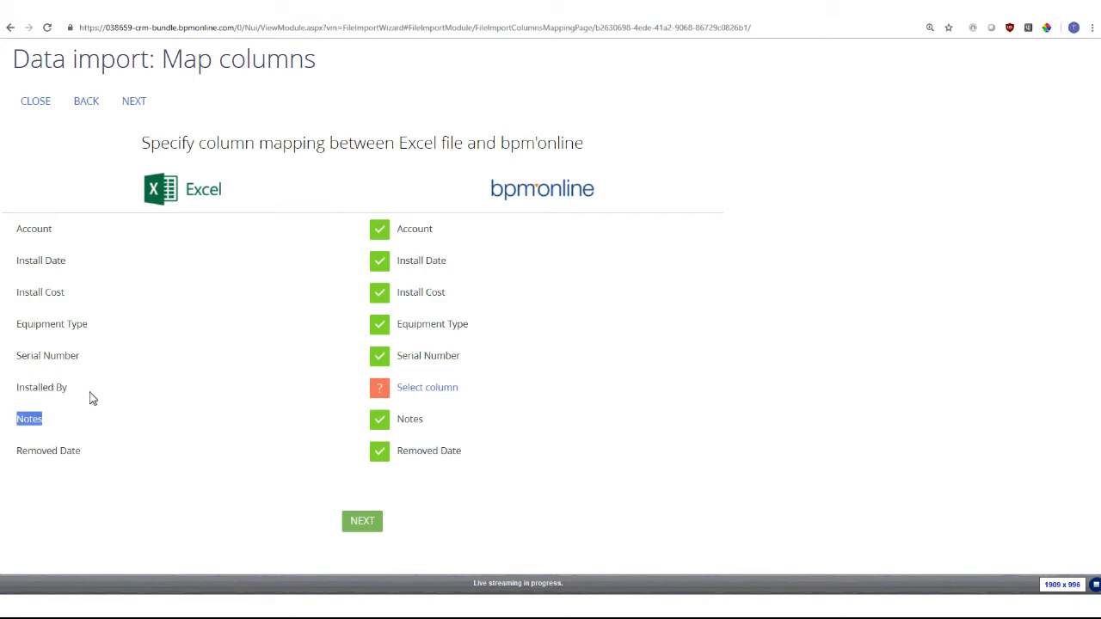
{"action": "left_click", "coordinate": [457, 399]}
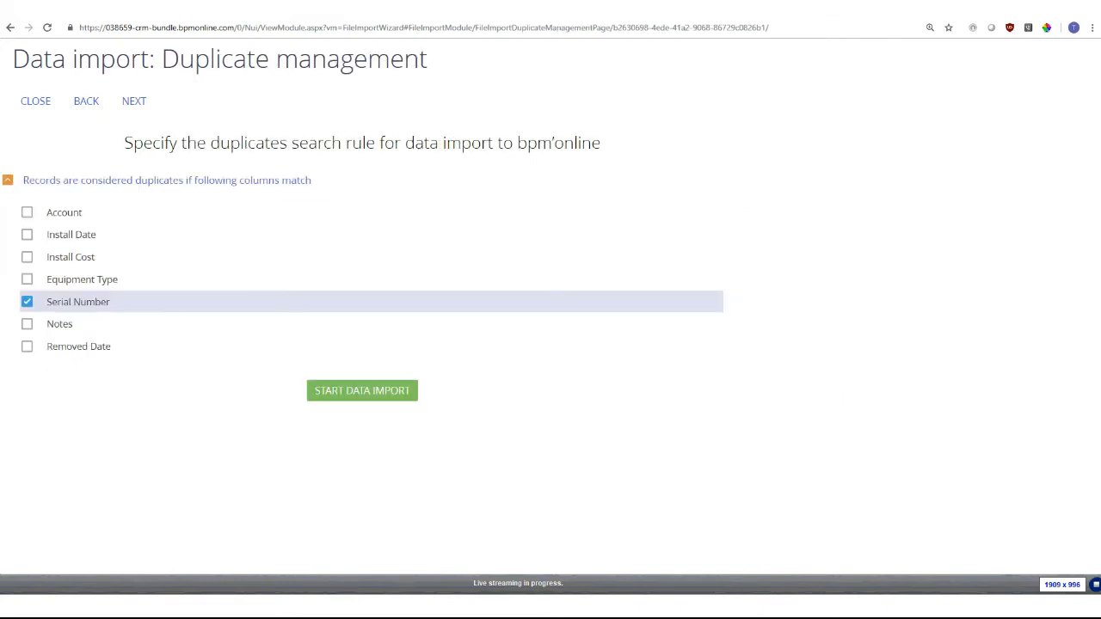
{"action": "left_click", "coordinate": [50, 309]}
{"action": "left_click", "coordinate": [62, 303]}
{"action": "left_click", "coordinate": [354, 393]}
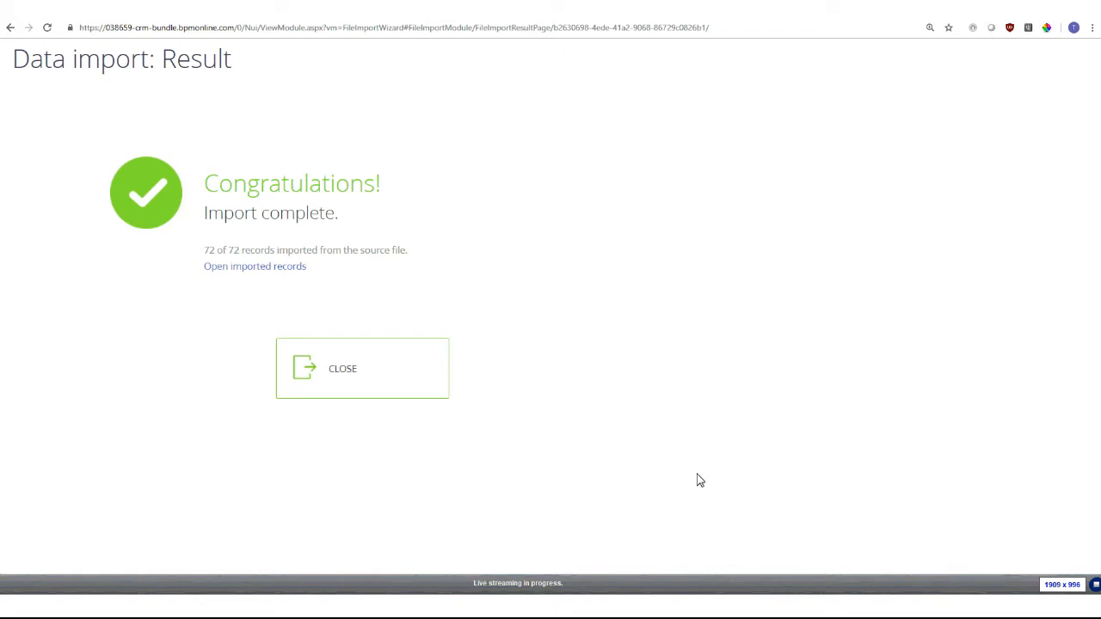
{"action": "left_click", "coordinate": [357, 384]}
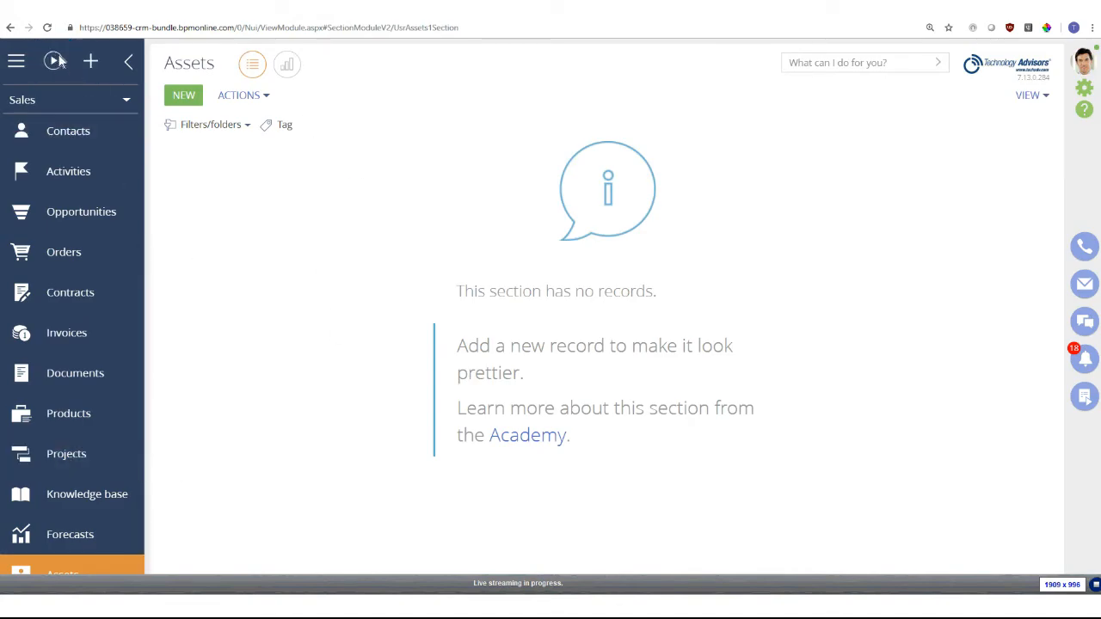
Step: Reload the Assets section to look over the imported records and open asset ABC165
{"action": "left_click", "coordinate": [47, 27]}
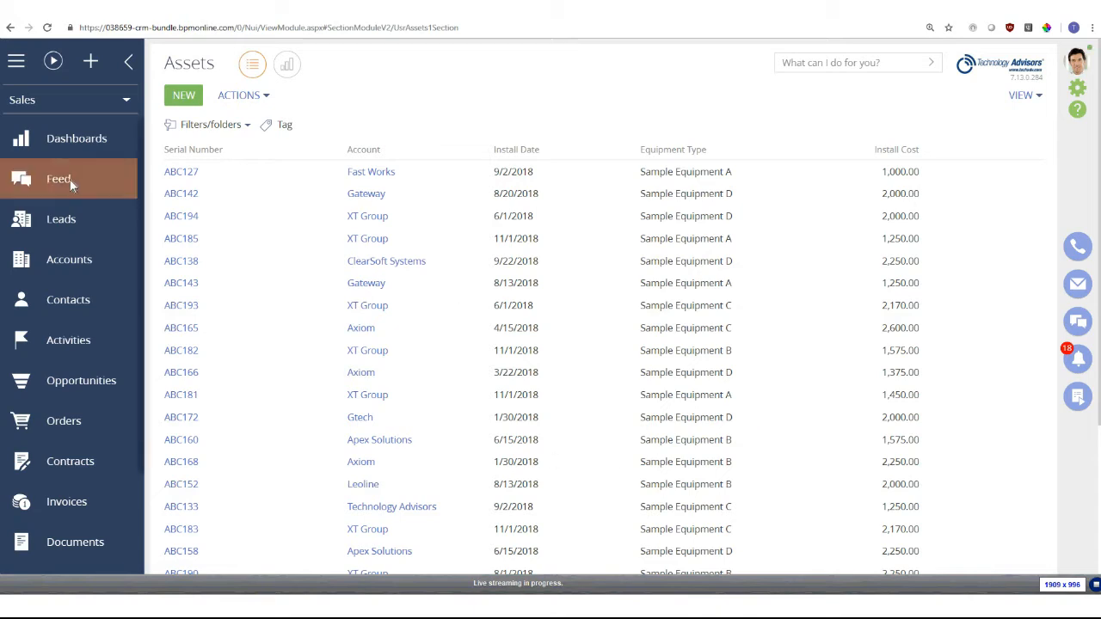
{"action": "scroll", "coordinate": [821, 479], "scroll_direction": "down", "scroll_amount": 1}
{"action": "scroll", "coordinate": [821, 478], "scroll_direction": "up", "scroll_amount": 1}
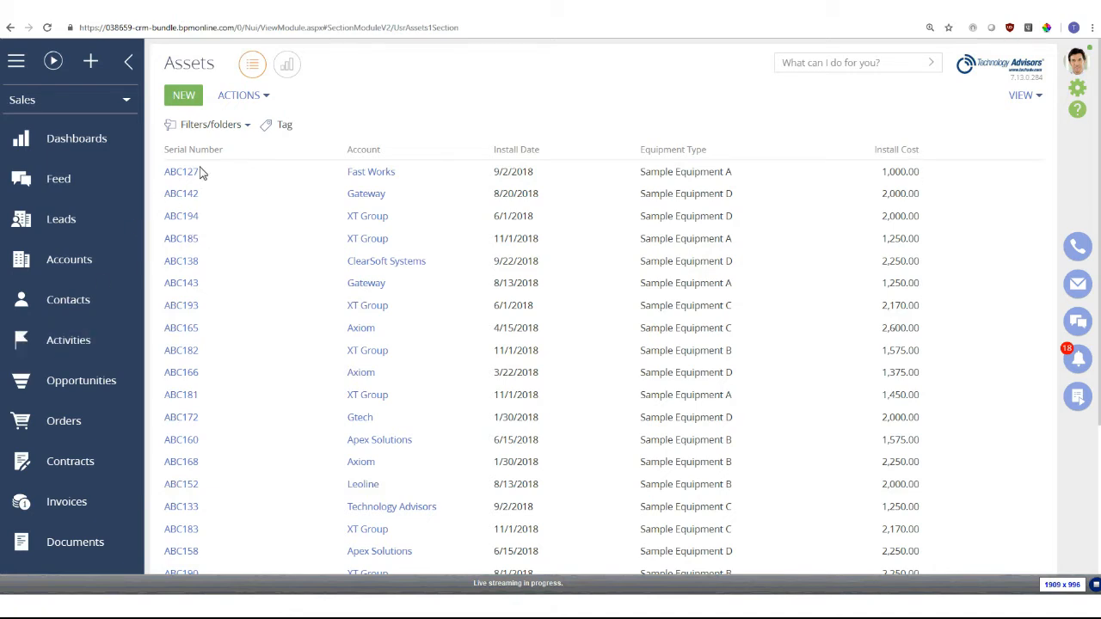
{"action": "left_click", "coordinate": [239, 178]}
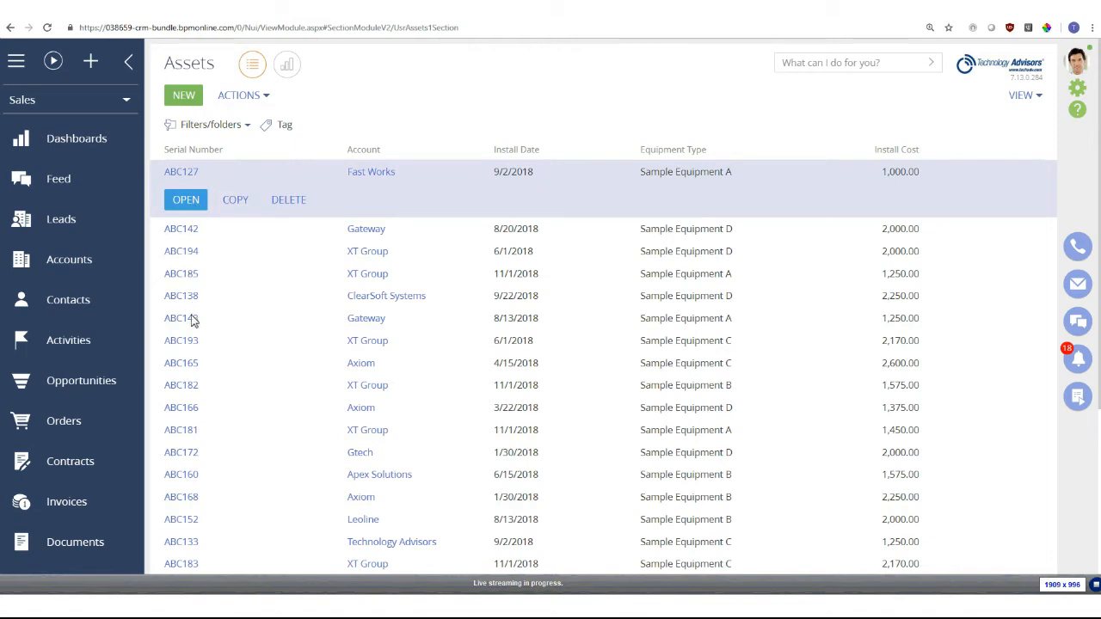
{"action": "left_click", "coordinate": [182, 364]}
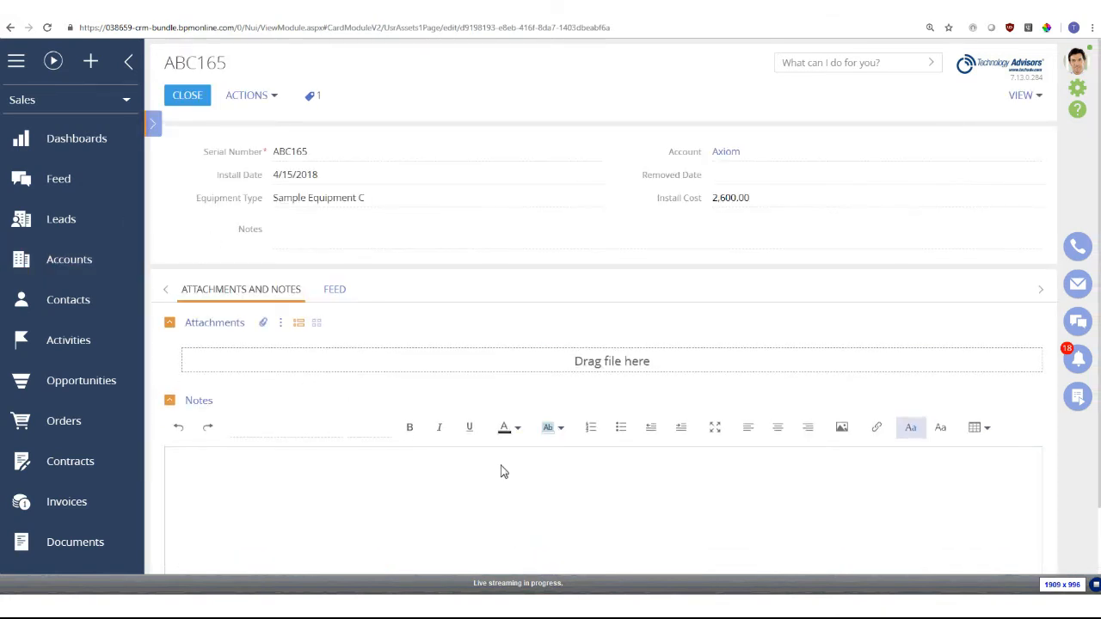
Step: Examine the account lookup and the Equipment Type options of the asset record without changing either value
{"action": "left_click", "coordinate": [307, 154]}
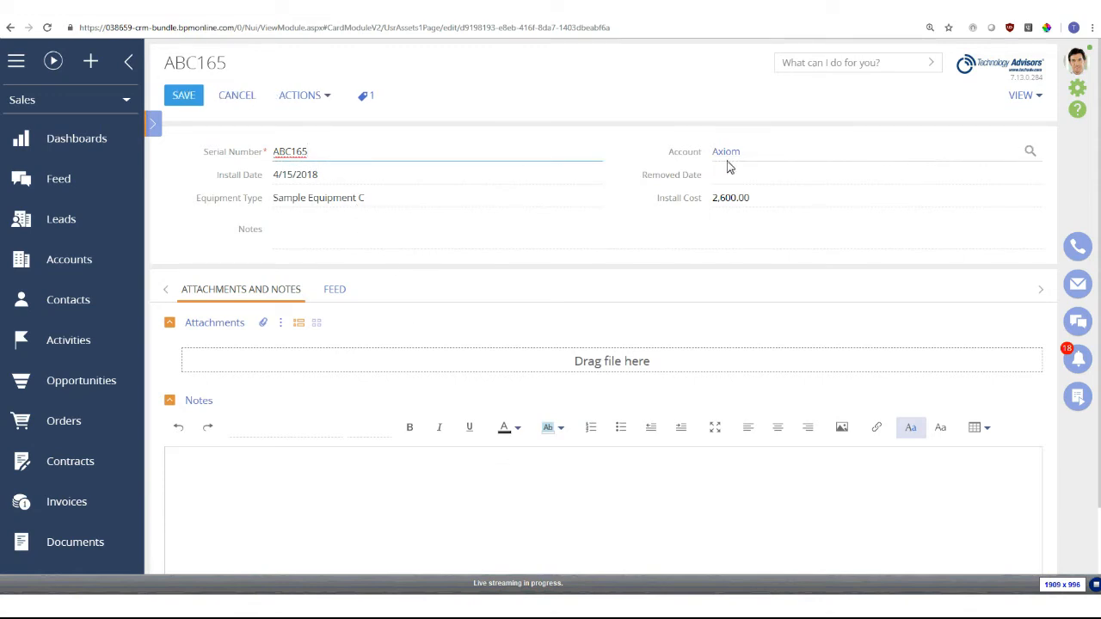
{"action": "left_click", "coordinate": [1030, 154]}
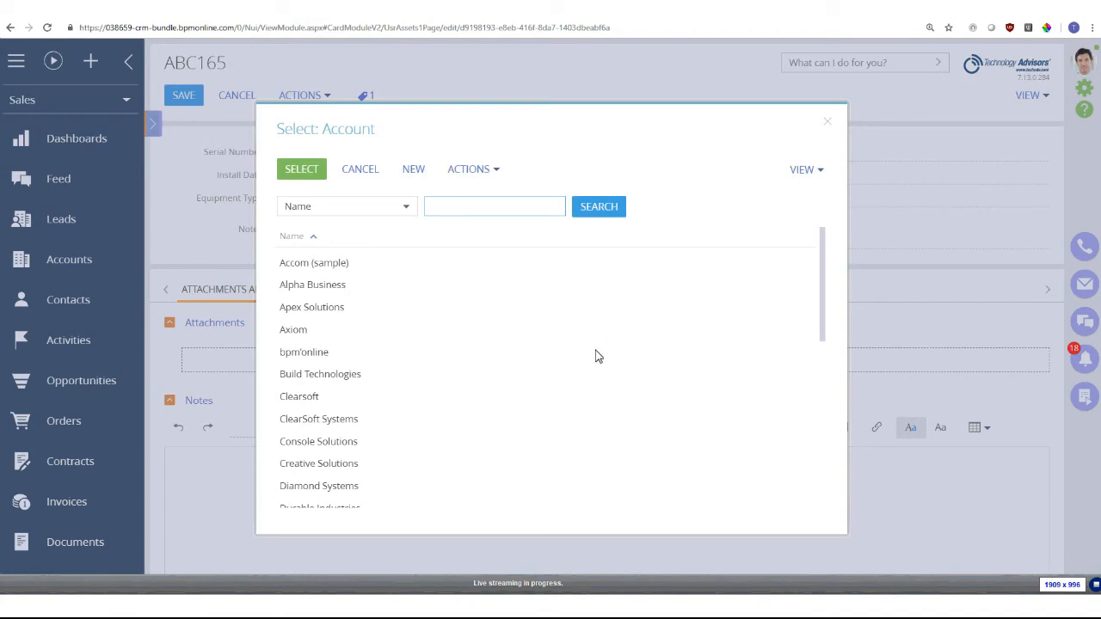
{"action": "left_click", "coordinate": [828, 123]}
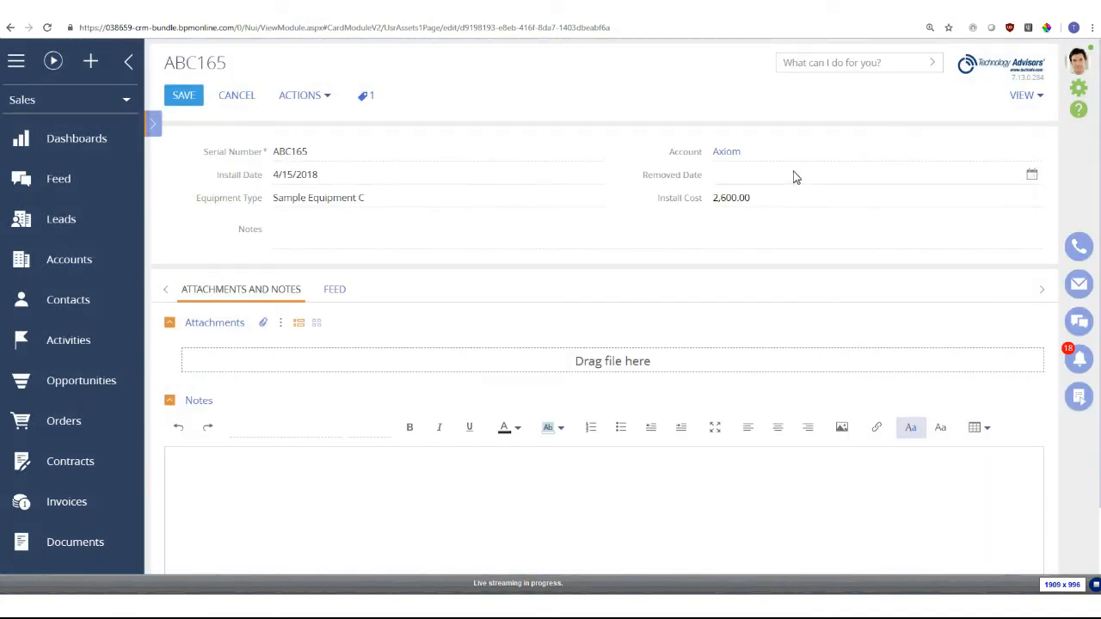
{"action": "left_click", "coordinate": [592, 198]}
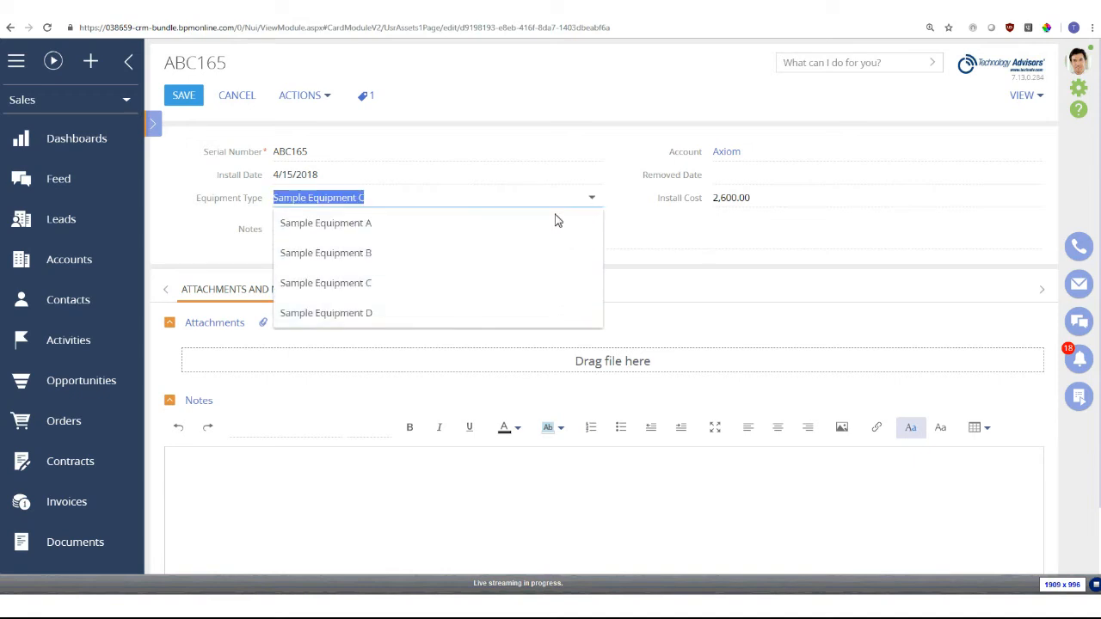
{"action": "left_click", "coordinate": [596, 200]}
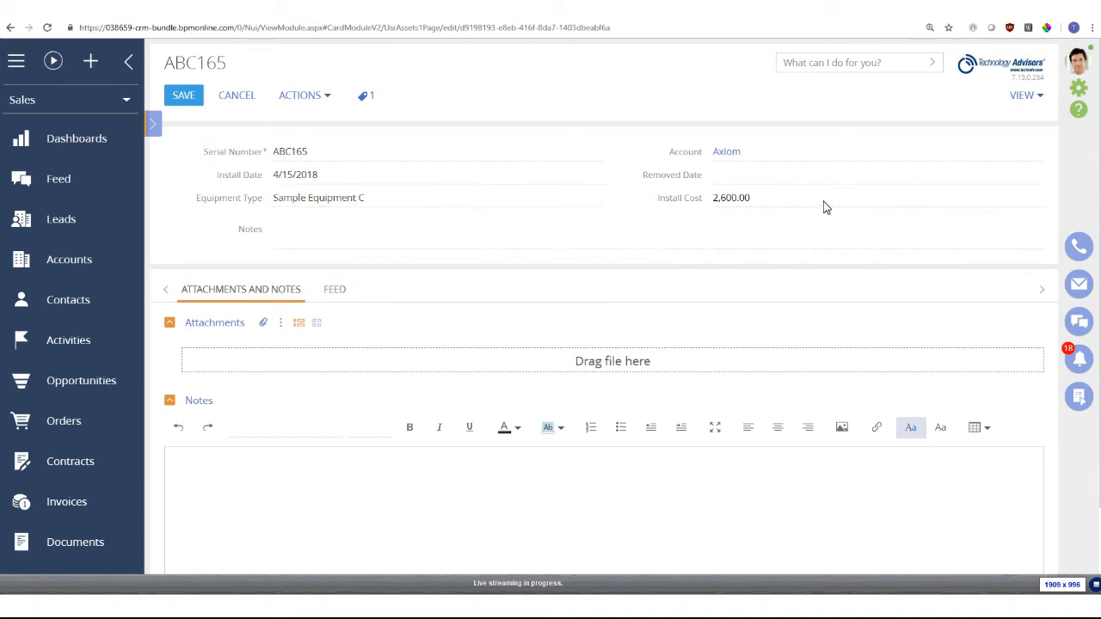
Step: Add eight blank lines to the asset record's Notes field
{"action": "left_click", "coordinate": [337, 230]}
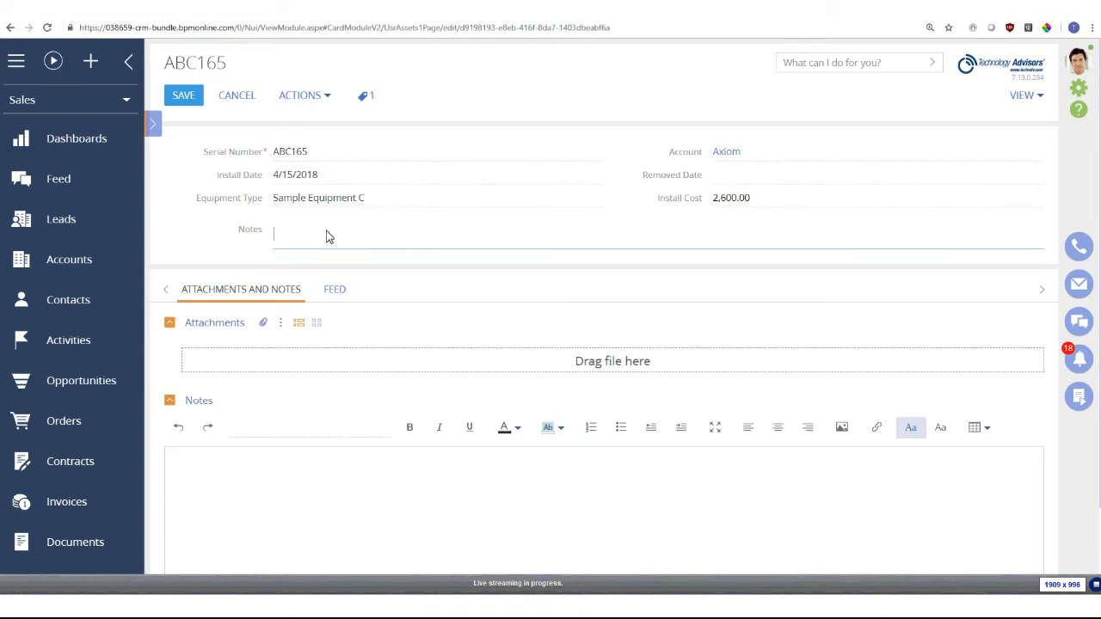
{"action": "key", "text": "Return"}
{"action": "key", "text": "Return"}
{"action": "key", "text": "Return"}
{"action": "key", "text": "Return"}
{"action": "key", "text": "Return"}
{"action": "key", "text": "Return"}
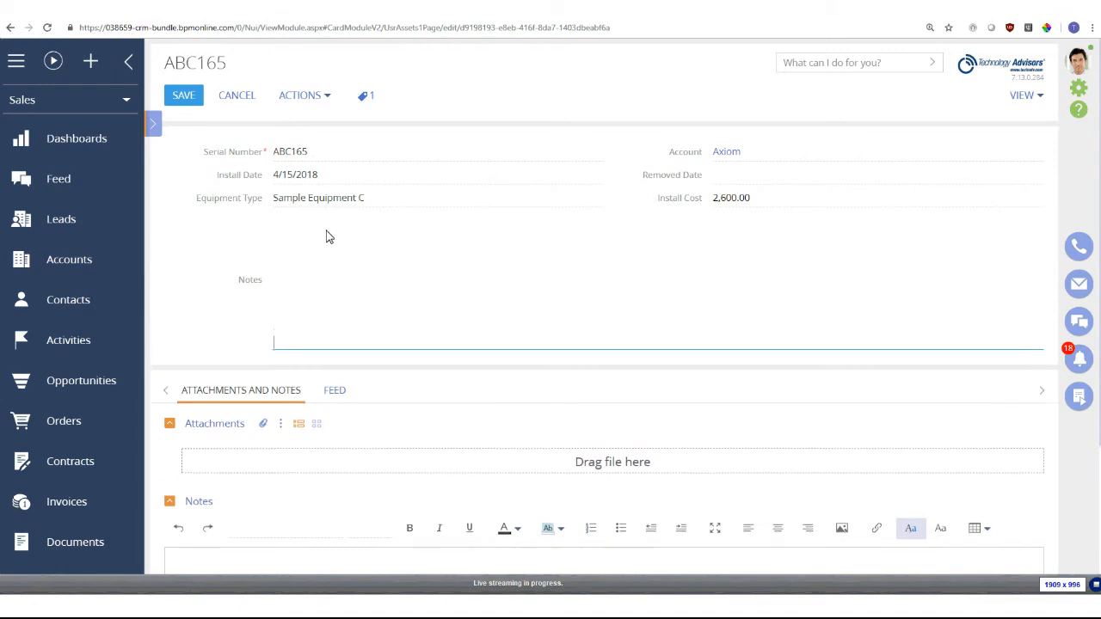
{"action": "key", "text": "Return"}
{"action": "key", "text": "Return"}
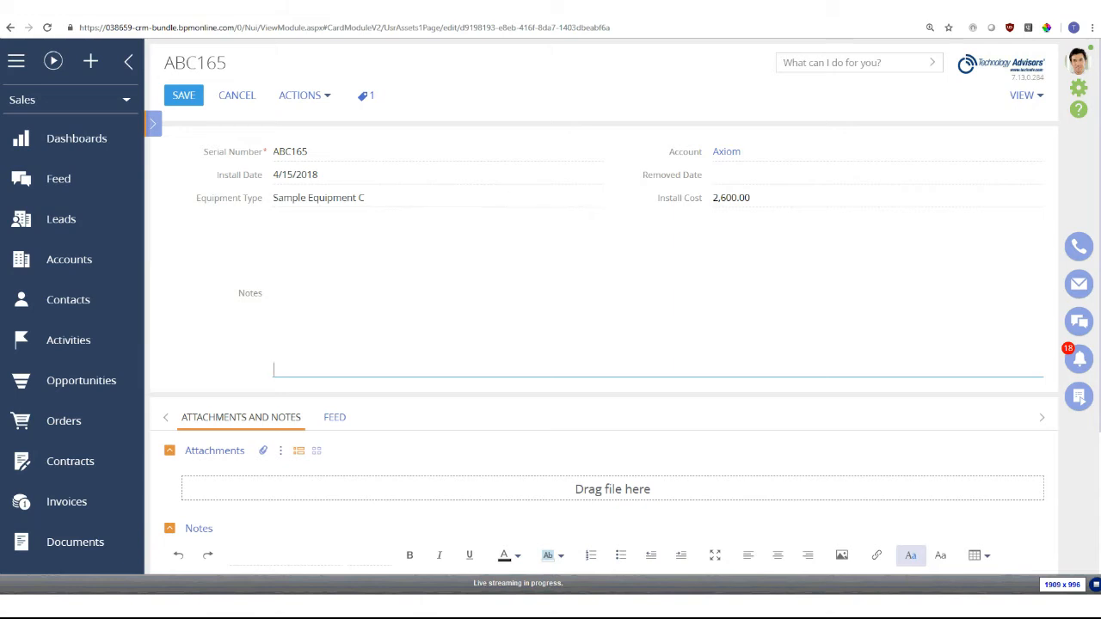
Step: Check the Equipment Type choices and the tags of the asset record, and close the record
{"action": "left_click", "coordinate": [596, 200]}
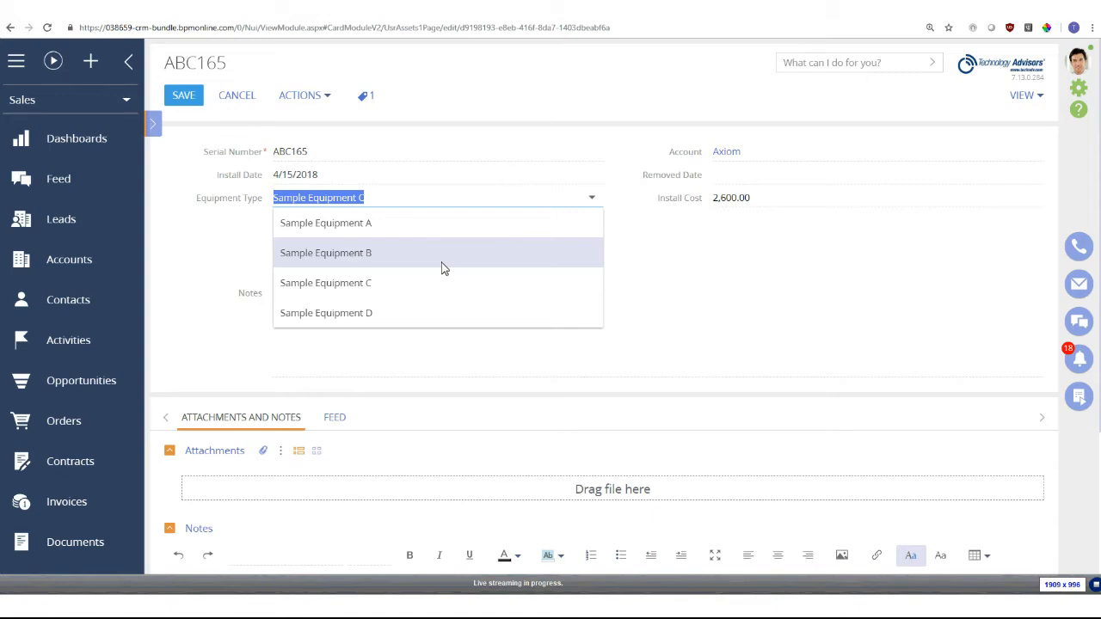
{"action": "left_click", "coordinate": [464, 153]}
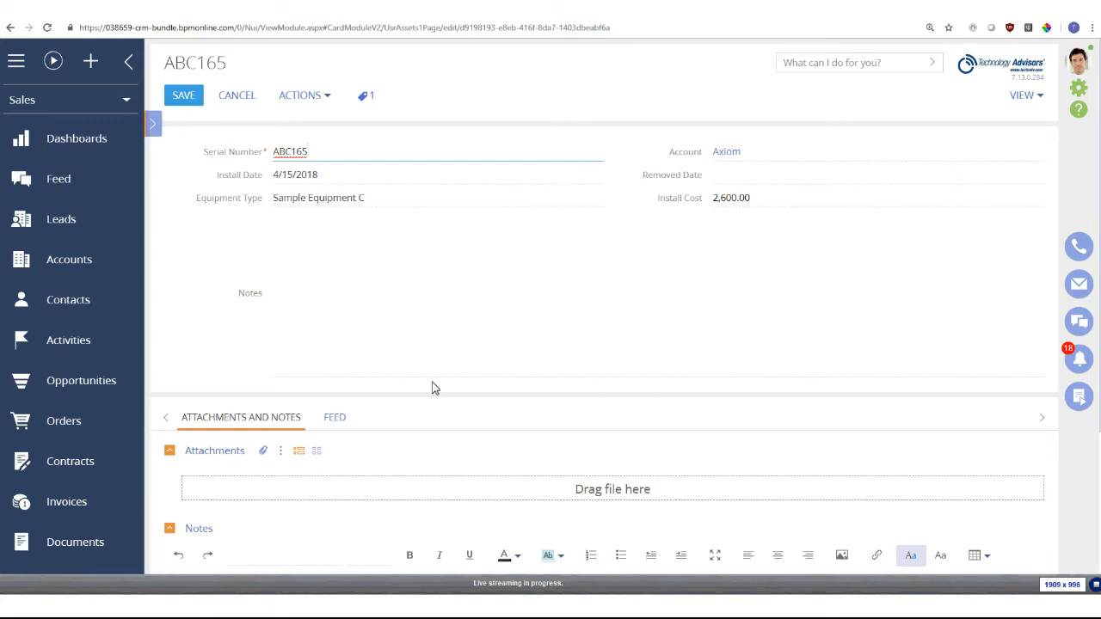
{"action": "left_click", "coordinate": [368, 99]}
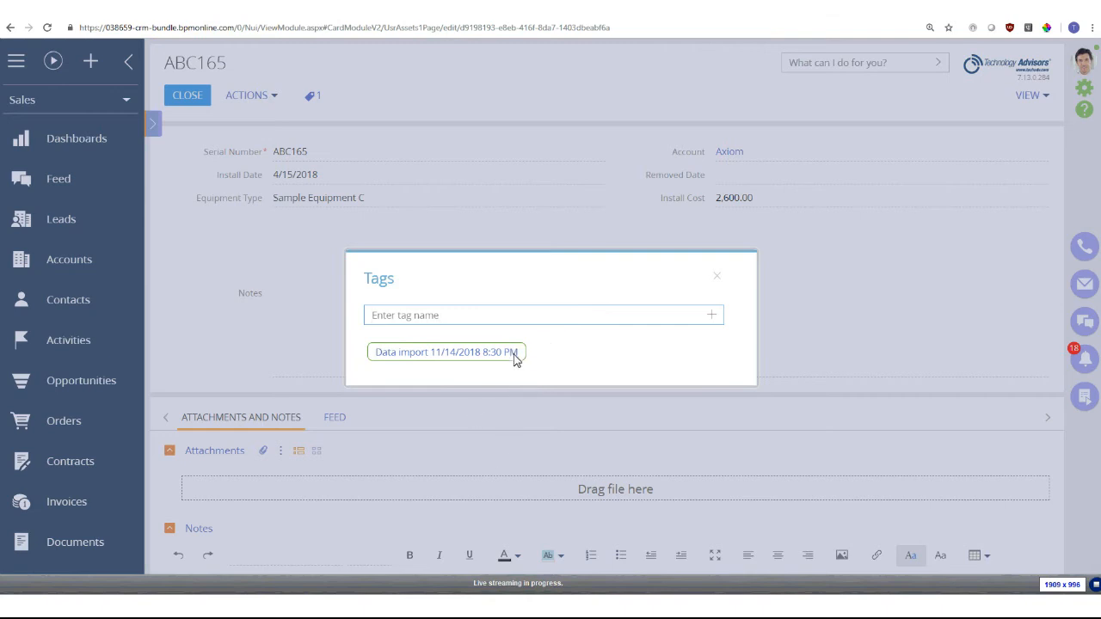
{"action": "key", "text": "Escape"}
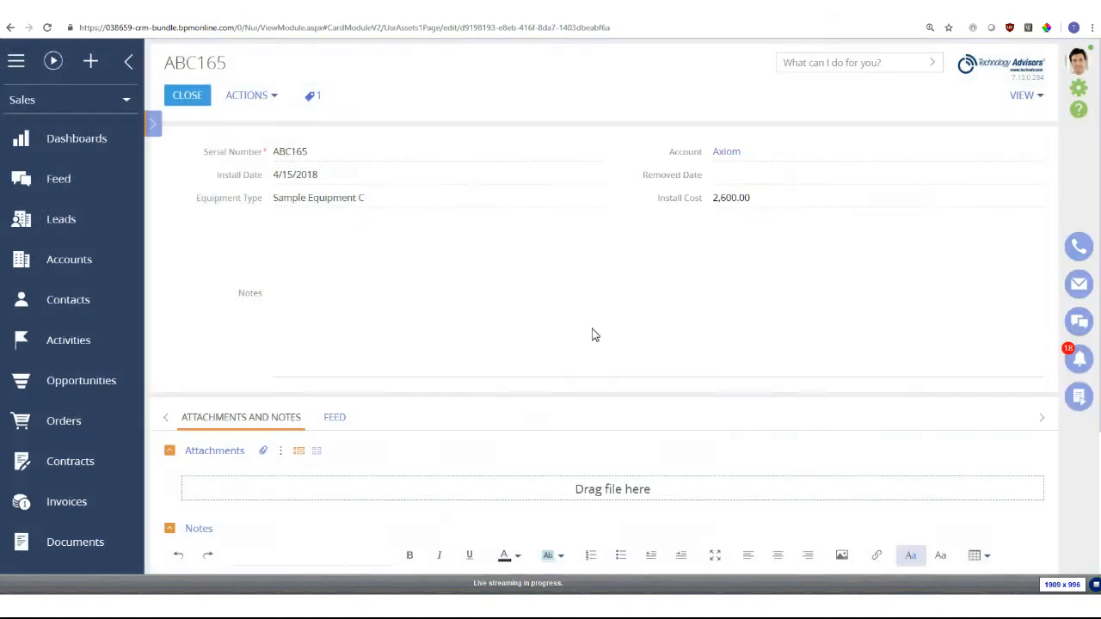
{"action": "left_click", "coordinate": [188, 97]}
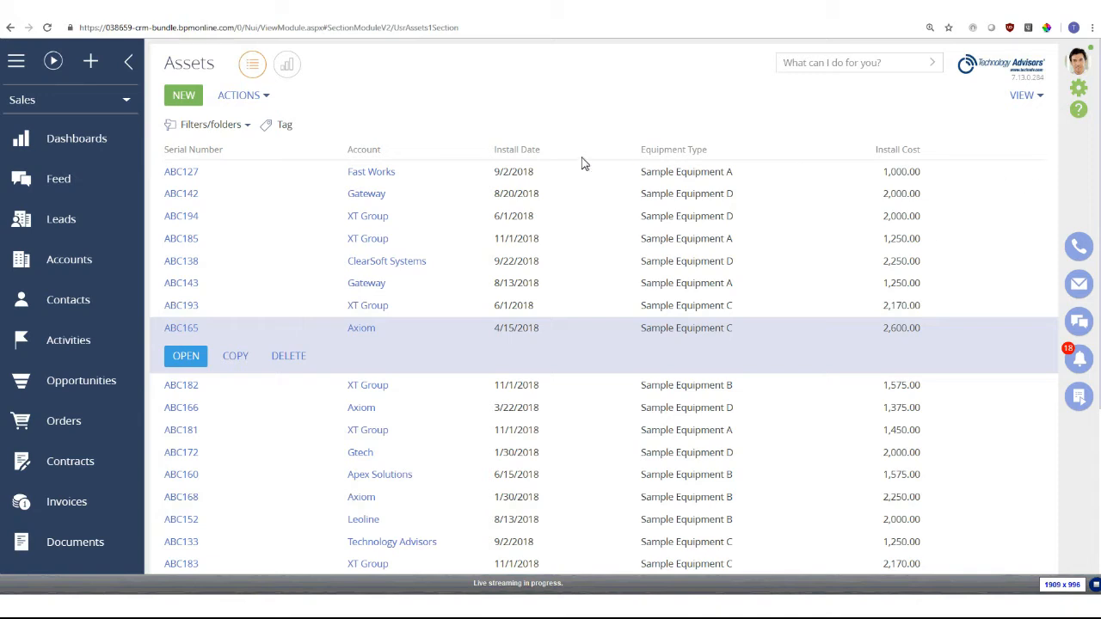
Step: Open the Detail wizard from the system designer's System setup section
{"action": "left_click", "coordinate": [1079, 89]}
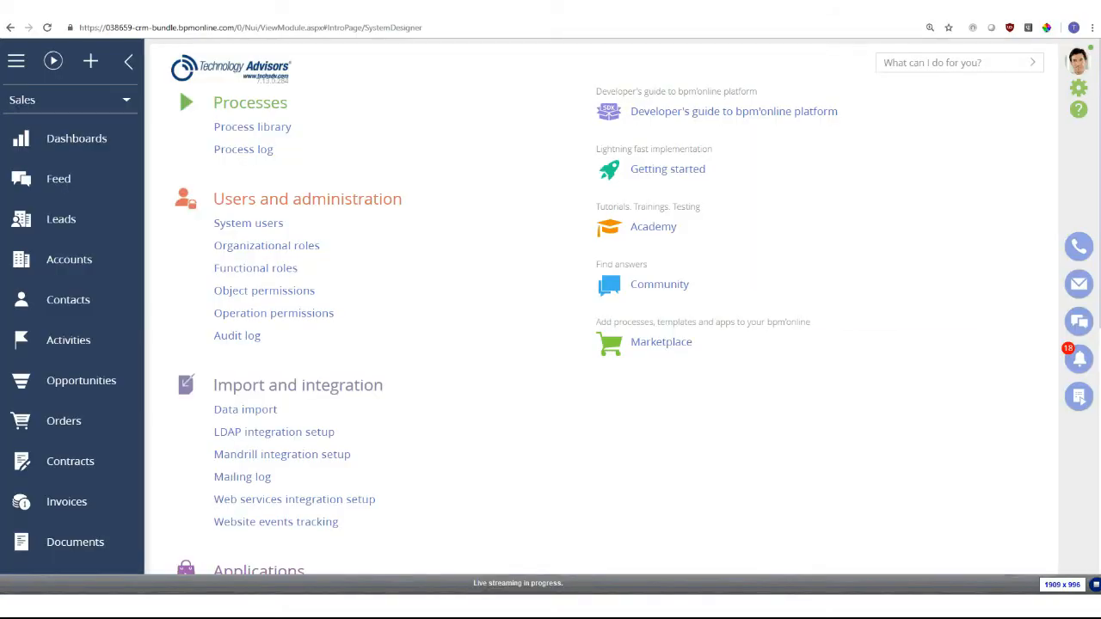
{"action": "scroll", "coordinate": [454, 195], "scroll_direction": "down", "scroll_amount": 2}
{"action": "scroll", "coordinate": [383, 364], "scroll_direction": "up", "scroll_amount": 2}
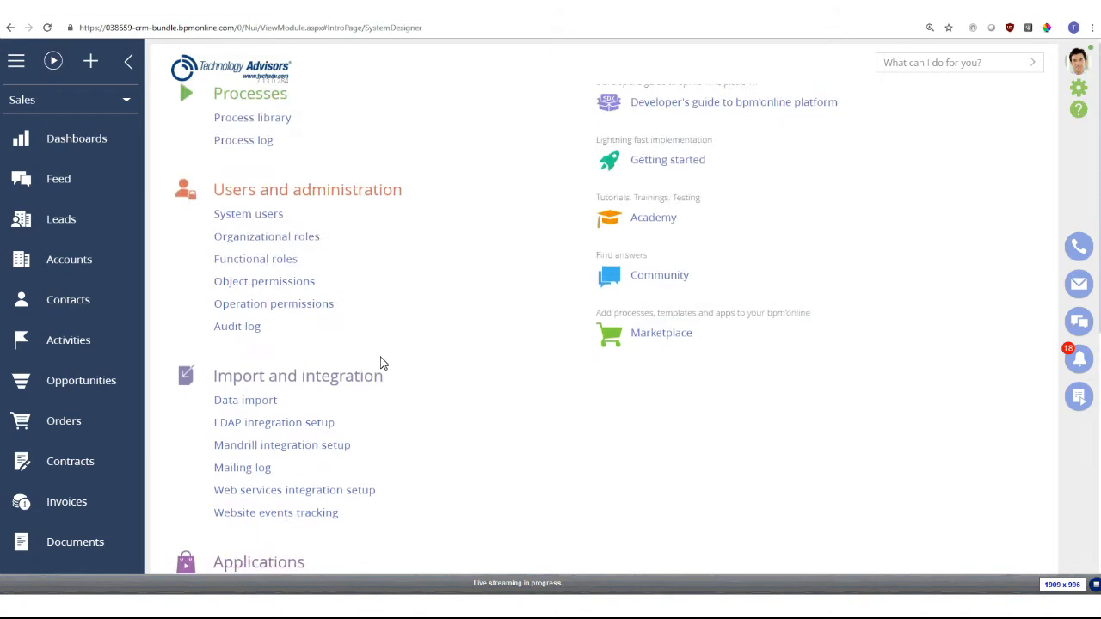
{"action": "scroll", "coordinate": [382, 364], "scroll_direction": "down", "scroll_amount": 5}
{"action": "scroll", "coordinate": [374, 370], "scroll_direction": "down", "scroll_amount": 1}
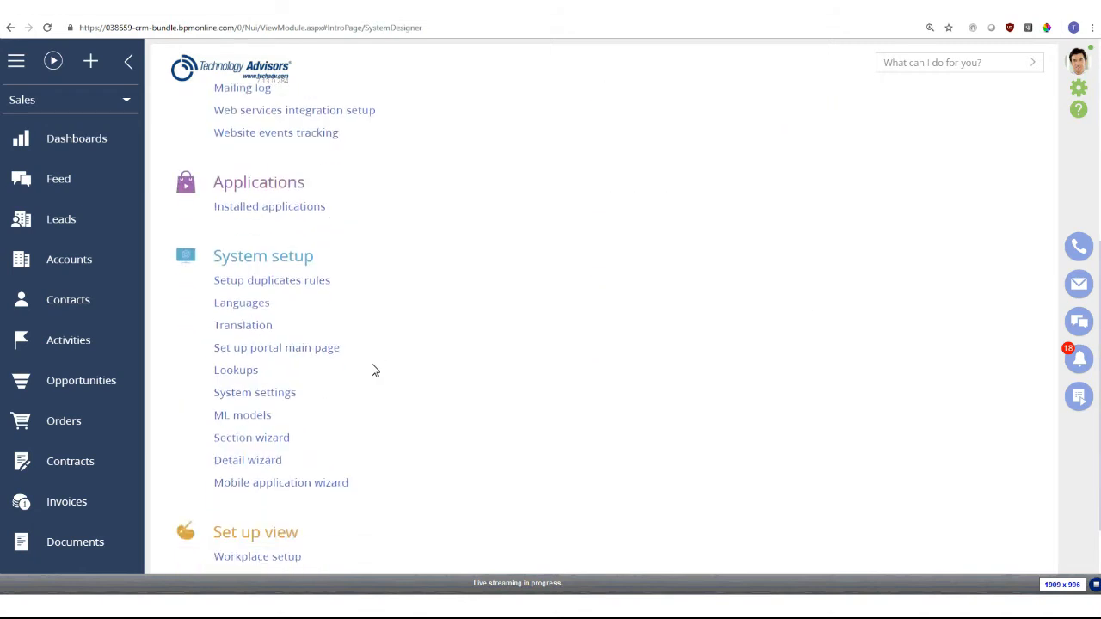
{"action": "left_click", "coordinate": [232, 471]}
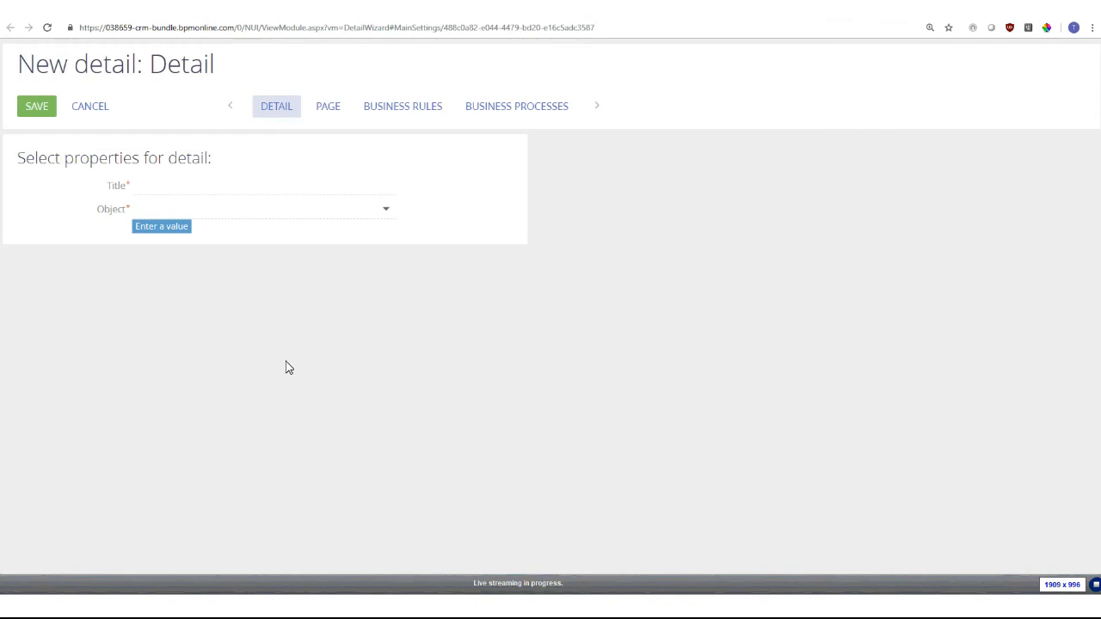
Step: Set the new detail's object to Assets and its title to Assets Detail, and save it
{"action": "left_click", "coordinate": [268, 219]}
{"action": "type", "text": "ass"}
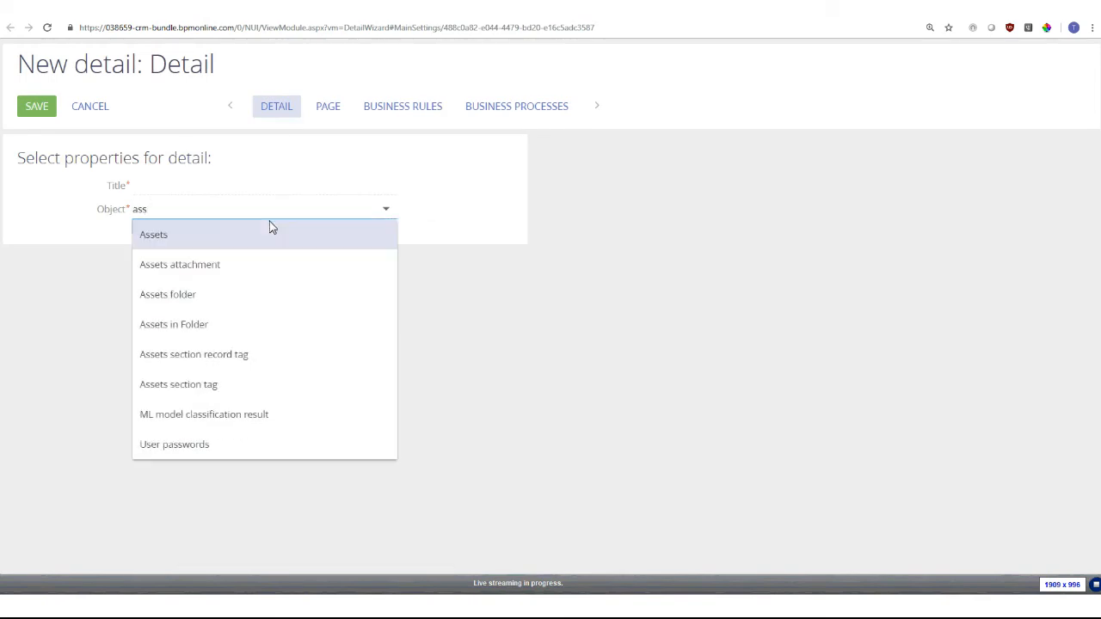
{"action": "left_click", "coordinate": [218, 249]}
{"action": "left_click", "coordinate": [192, 182]}
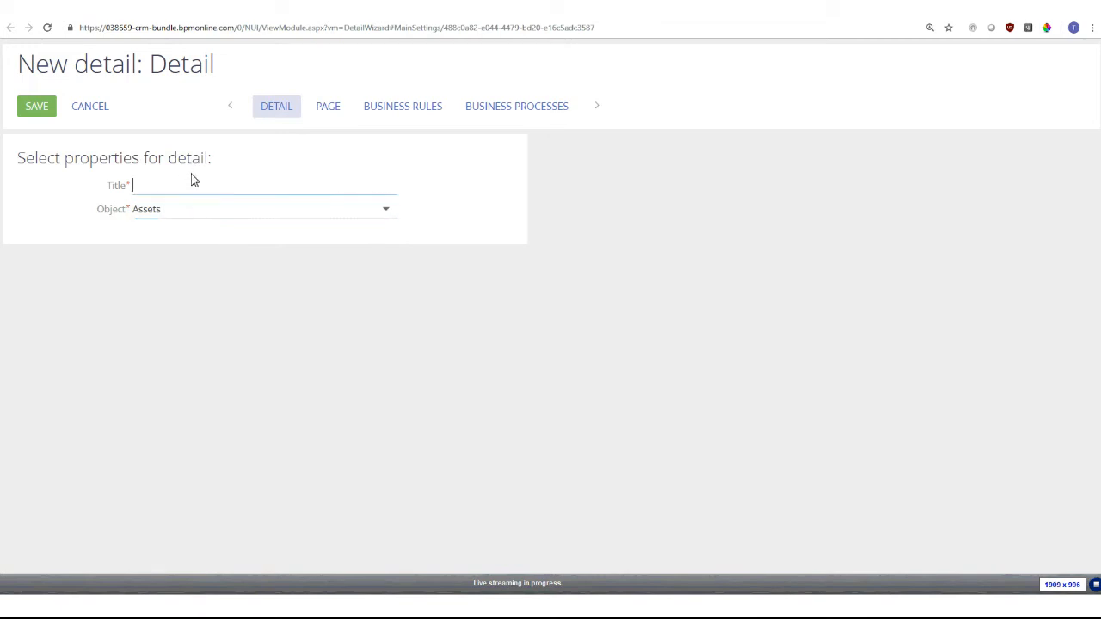
{"action": "type", "text": "Assets Detail"}
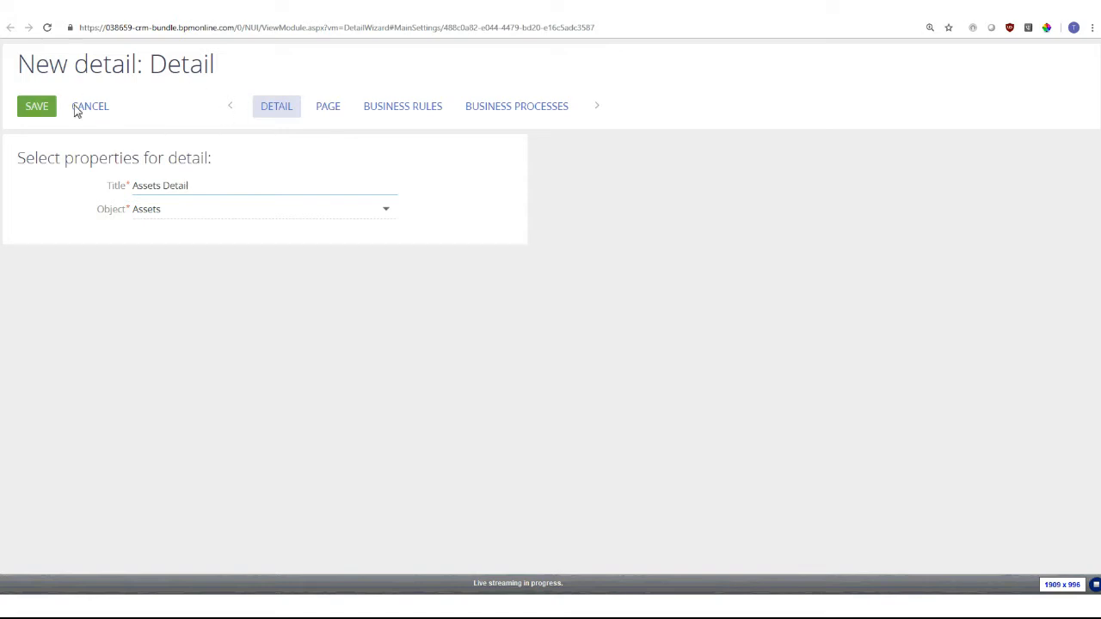
{"action": "left_click", "coordinate": [32, 107]}
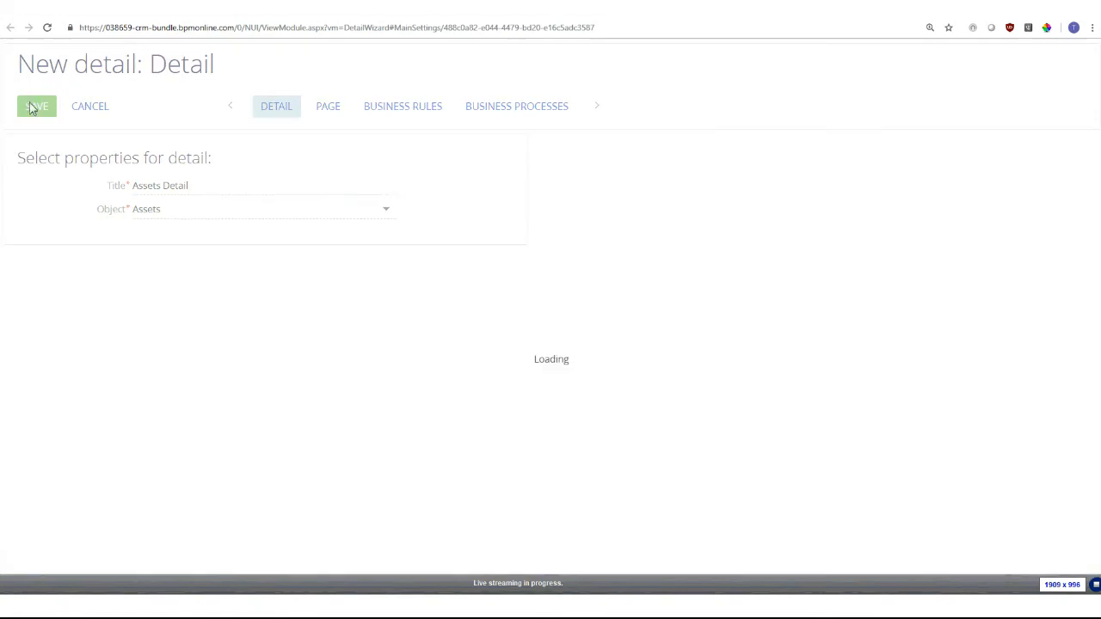
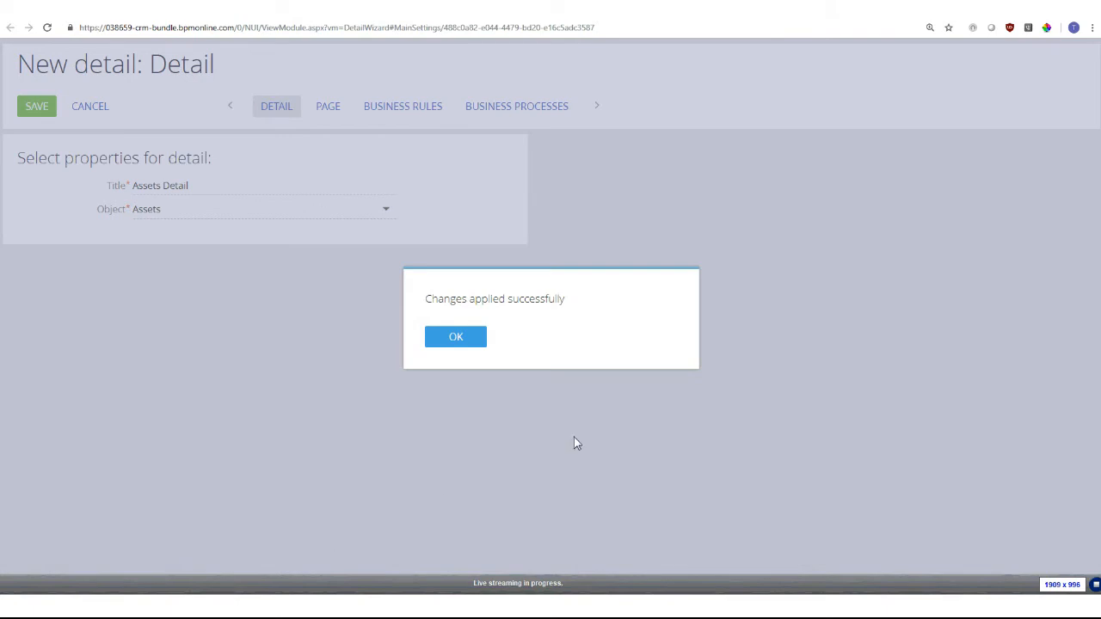
Step: Dismiss the save confirmation, return from the Detail wizard, and open the XT Group record in the Accounts section
{"action": "left_click", "coordinate": [484, 334]}
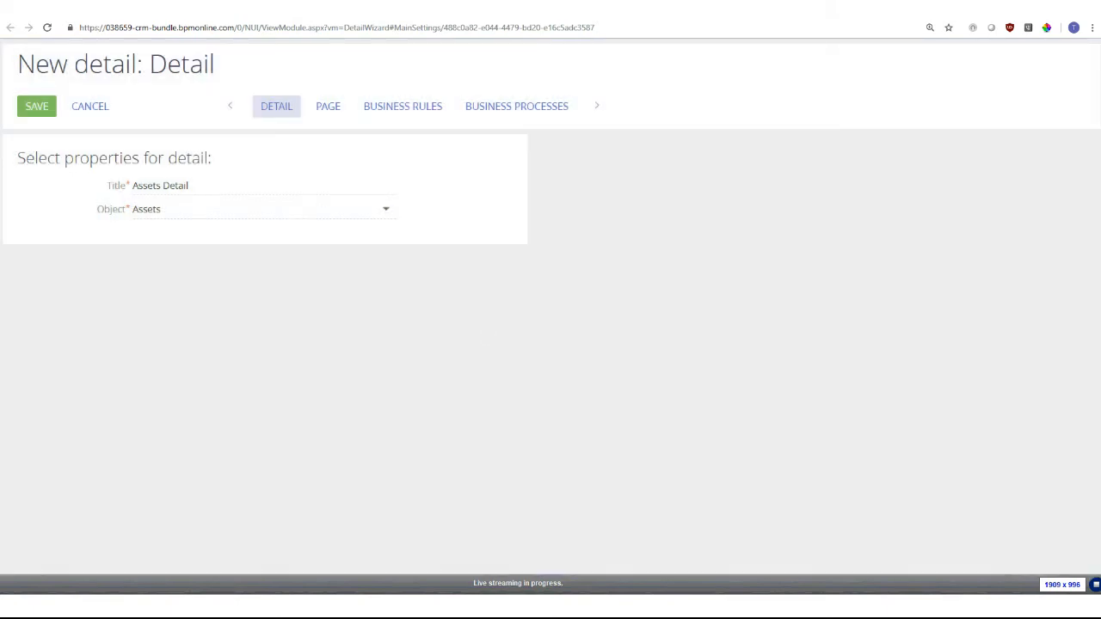
{"action": "scroll", "coordinate": [423, 253], "scroll_direction": "up", "scroll_amount": 6}
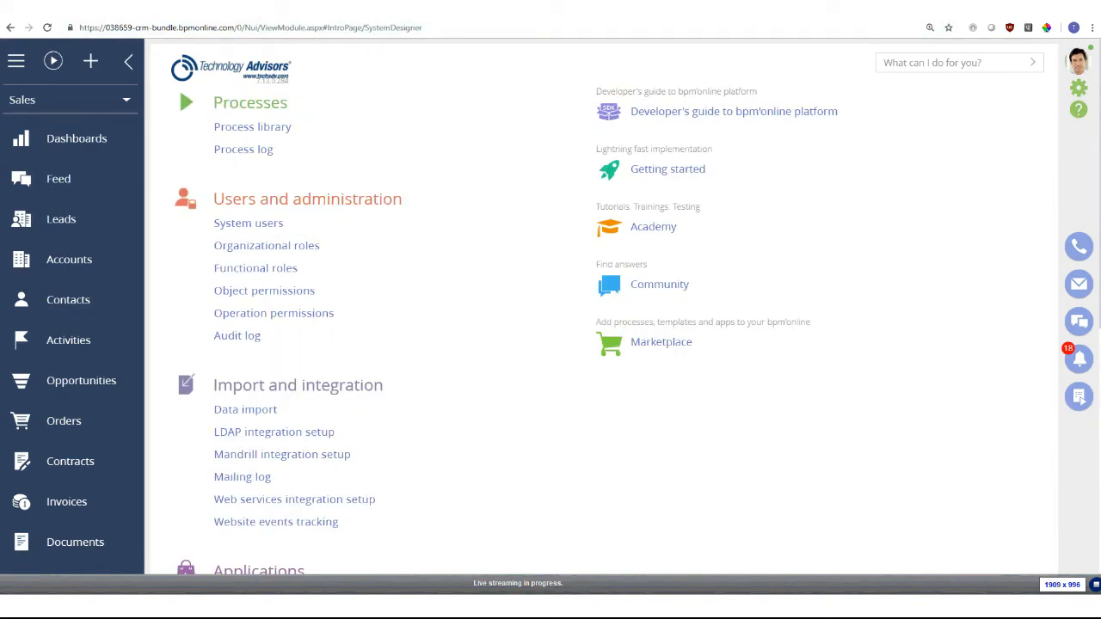
{"action": "left_click", "coordinate": [116, 275]}
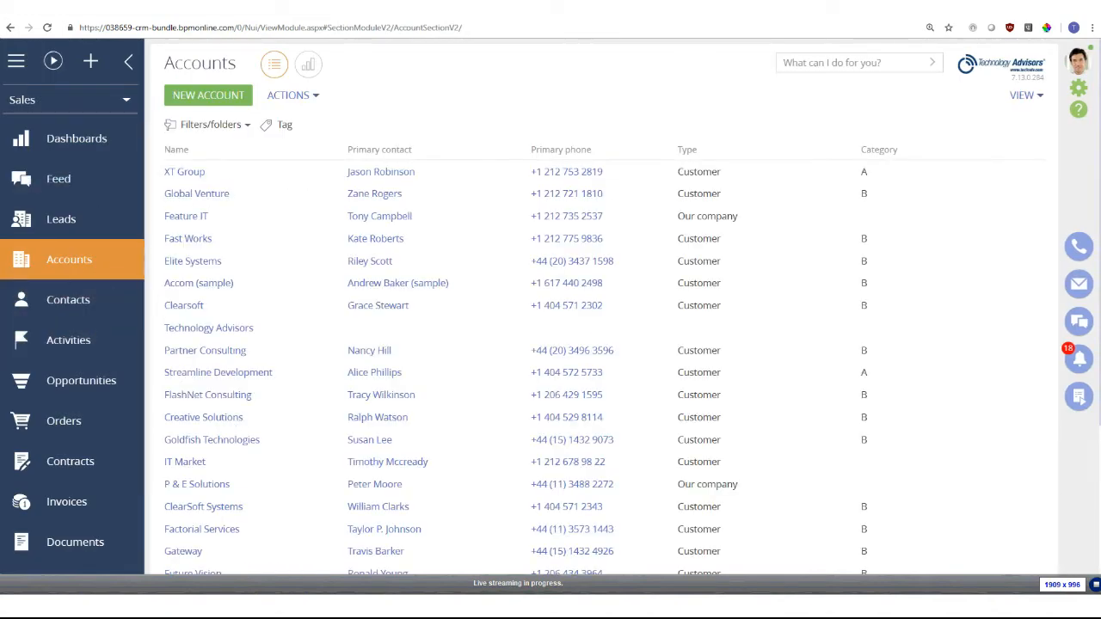
{"action": "left_click", "coordinate": [258, 176]}
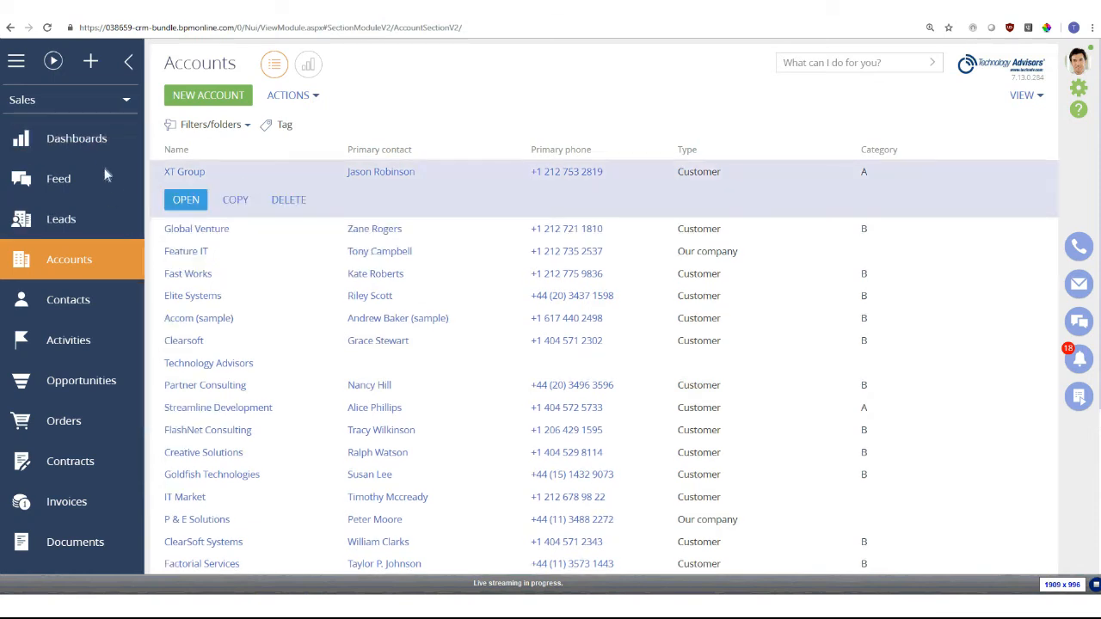
{"action": "left_click", "coordinate": [186, 200]}
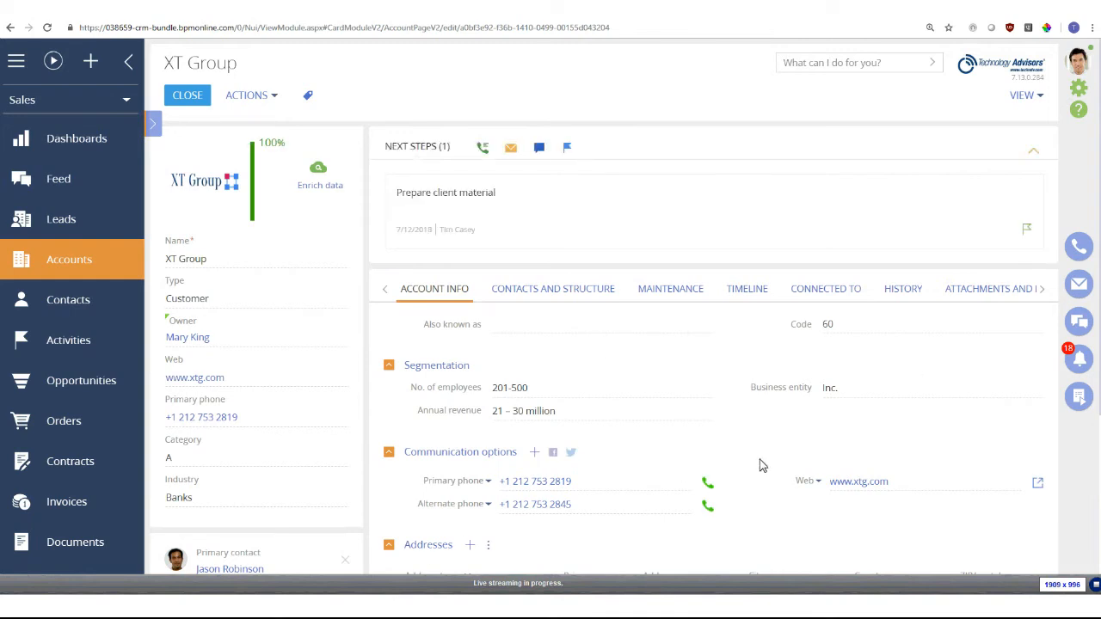
Step: Look over the XT Group account page and open its page layout in the section wizard
{"action": "scroll", "coordinate": [530, 490], "scroll_direction": "down", "scroll_amount": 2}
{"action": "scroll", "coordinate": [521, 492], "scroll_direction": "up", "scroll_amount": 2}
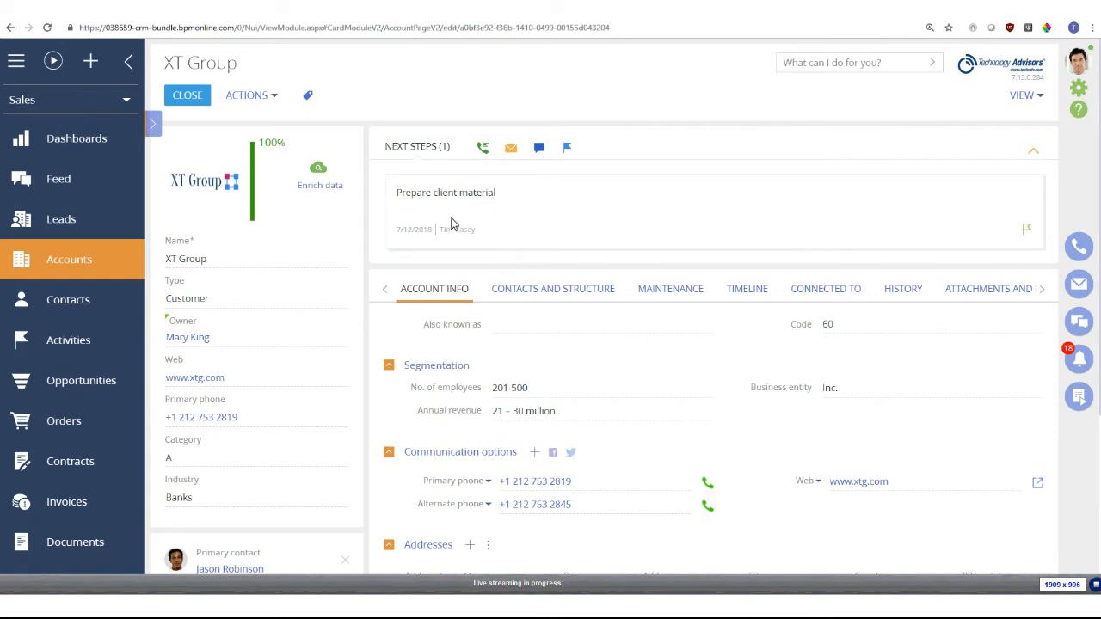
{"action": "scroll", "coordinate": [465, 456], "scroll_direction": "down", "scroll_amount": 1}
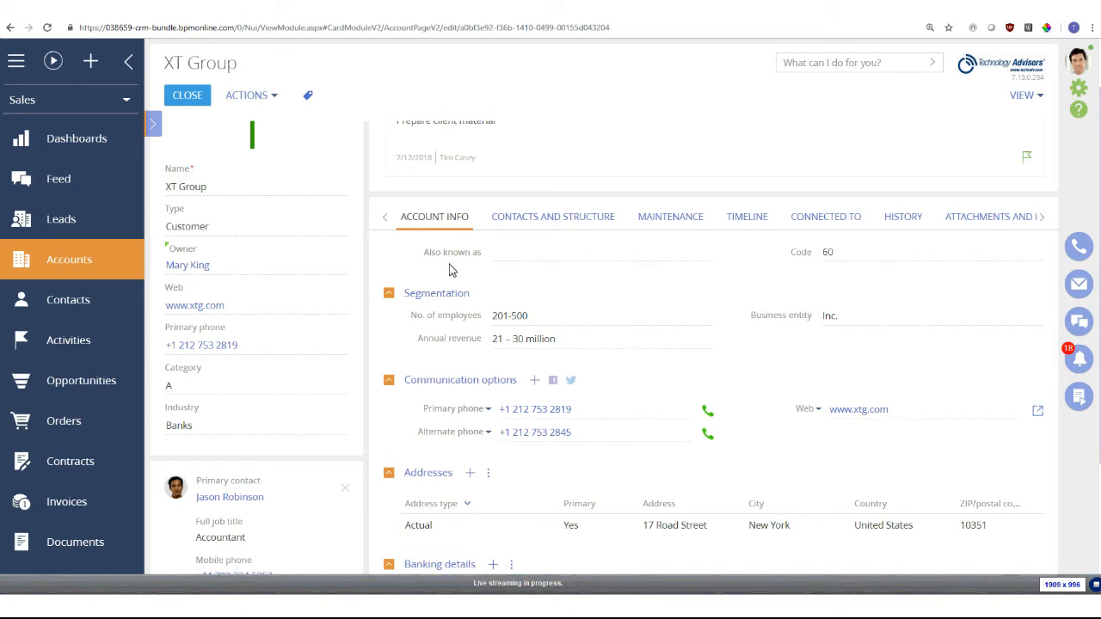
{"action": "scroll", "coordinate": [448, 270], "scroll_direction": "up", "scroll_amount": 2}
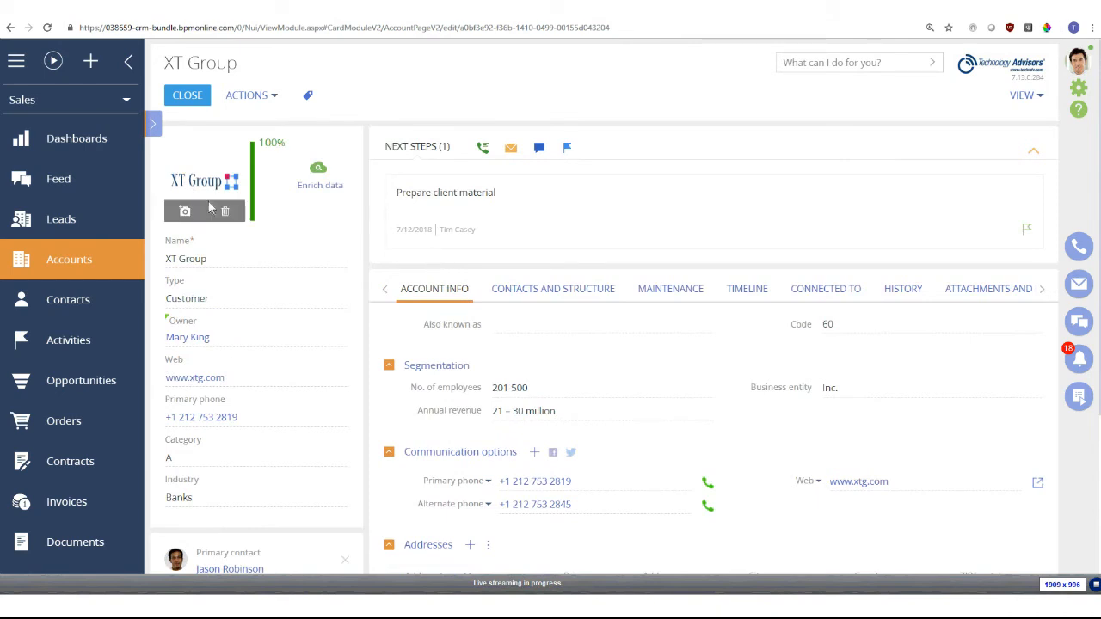
{"action": "left_click", "coordinate": [1024, 100]}
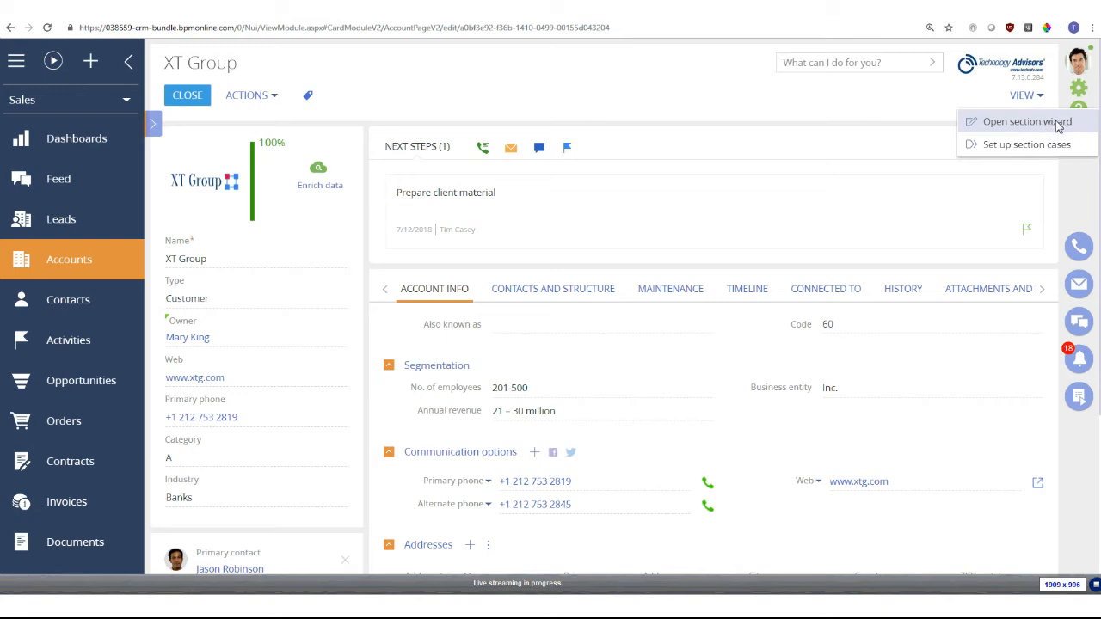
{"action": "left_click", "coordinate": [1056, 123]}
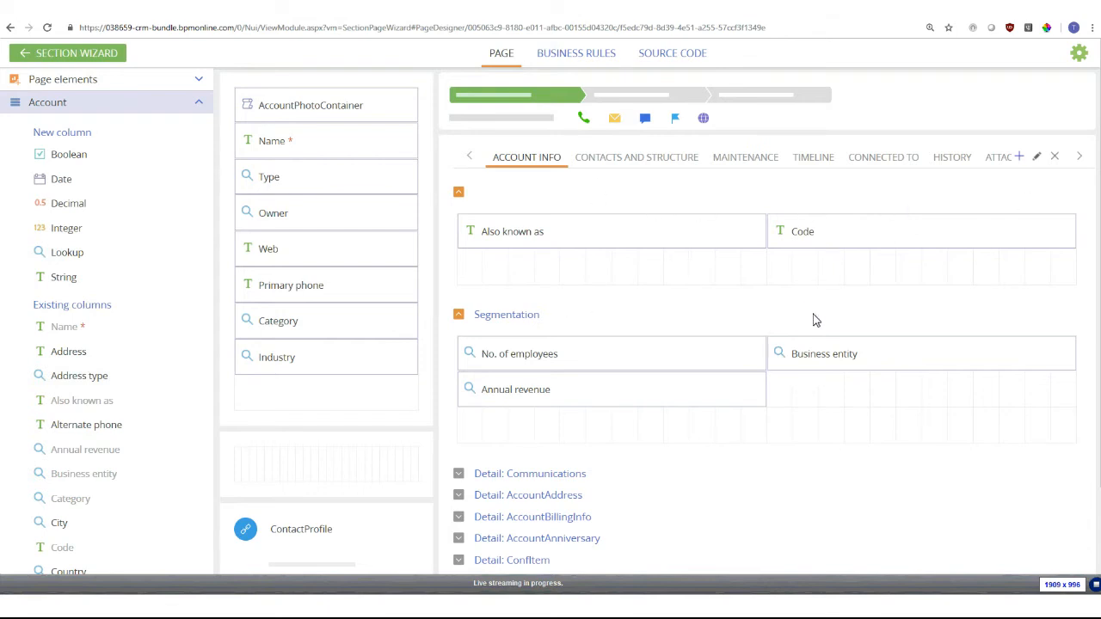
Step: Start a new detail on the Account Info tab using Assets Detail, and set its caption on the page to Assets
{"action": "scroll", "coordinate": [875, 543], "scroll_direction": "down", "scroll_amount": 3}
{"action": "scroll", "coordinate": [818, 474], "scroll_direction": "up", "scroll_amount": 3}
{"action": "scroll", "coordinate": [811, 460], "scroll_direction": "down", "scroll_amount": 3}
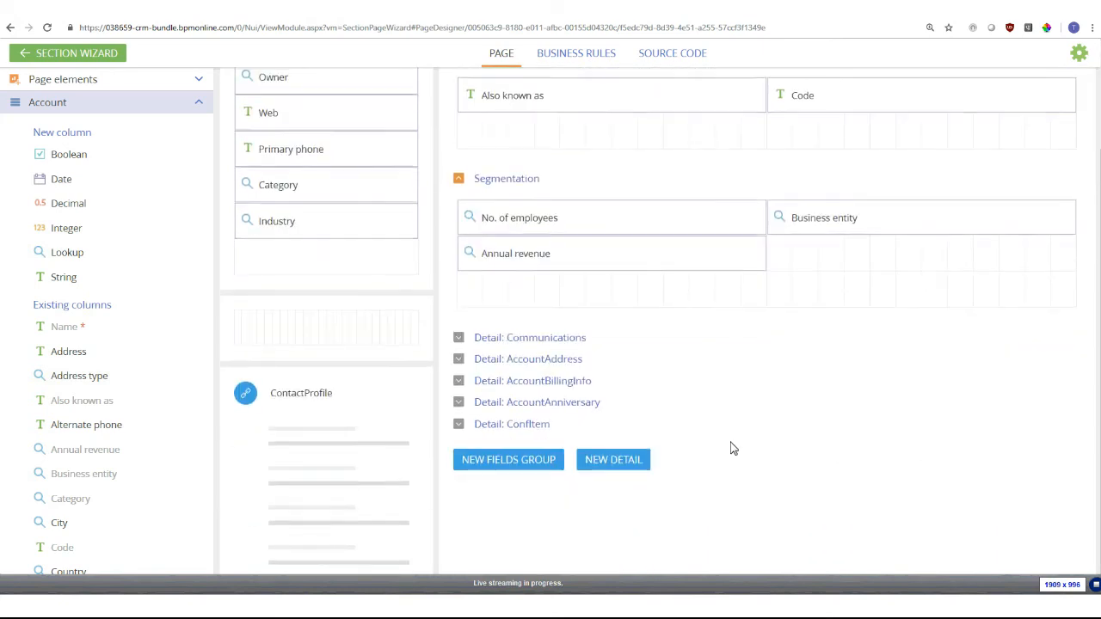
{"action": "scroll", "coordinate": [730, 448], "scroll_direction": "up", "scroll_amount": 1}
{"action": "mouse_move", "coordinate": [569, 440]}
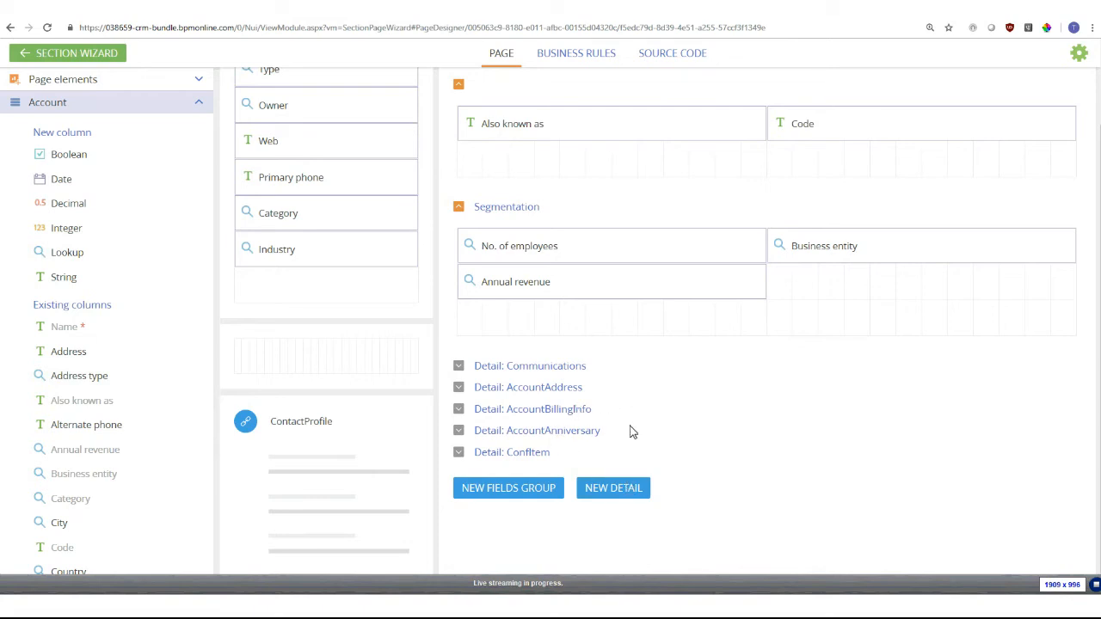
{"action": "left_click", "coordinate": [612, 489]}
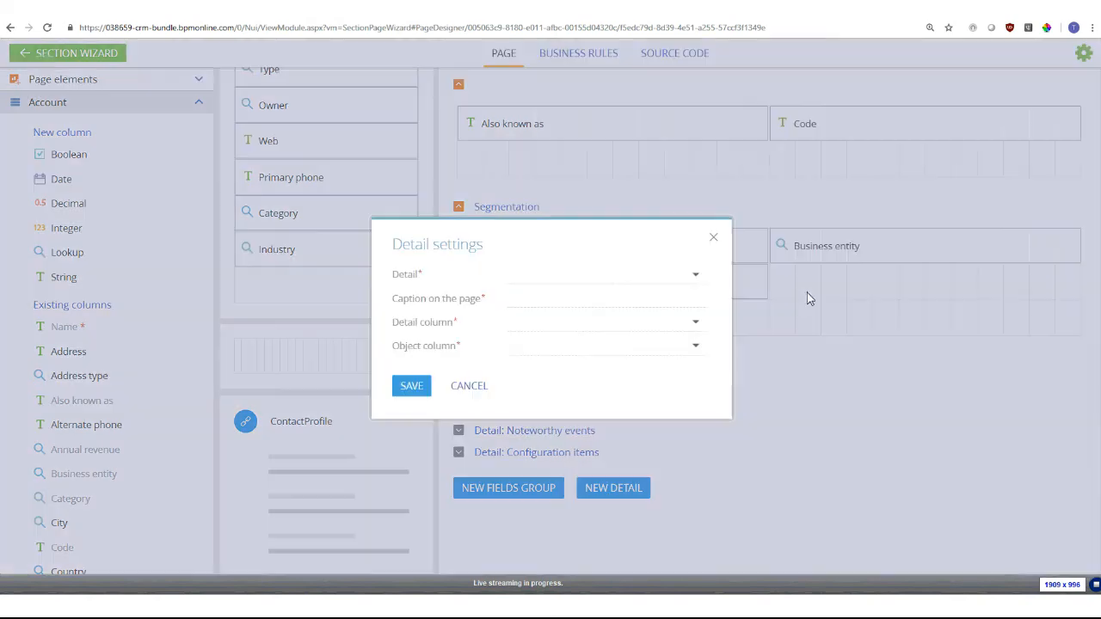
{"action": "left_click", "coordinate": [539, 281]}
{"action": "type", "text": "as"}
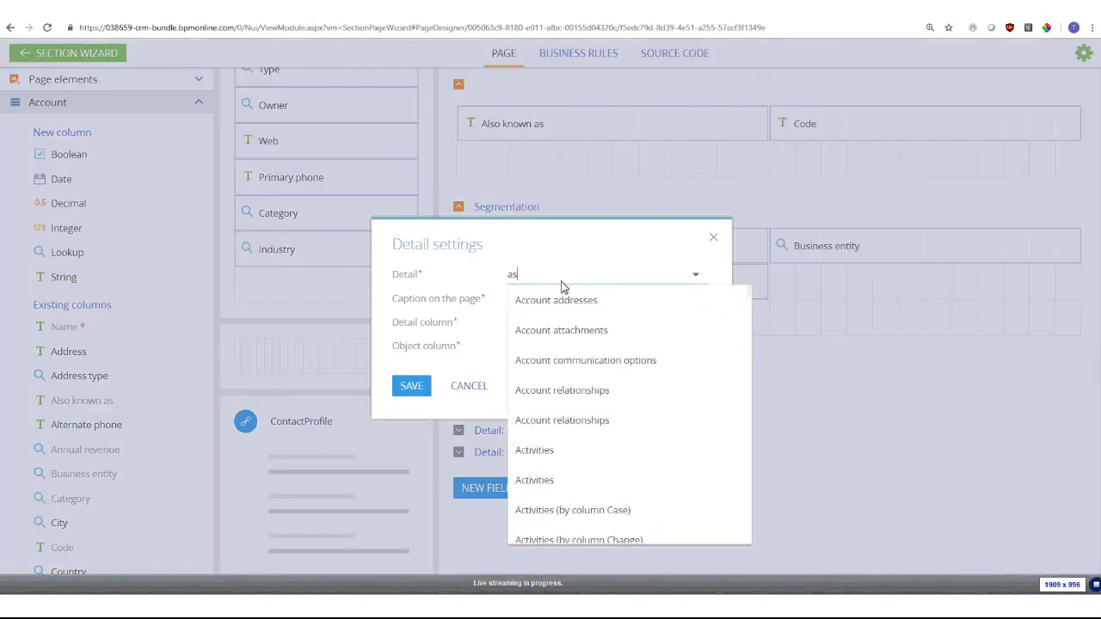
{"action": "type", "text": "s"}
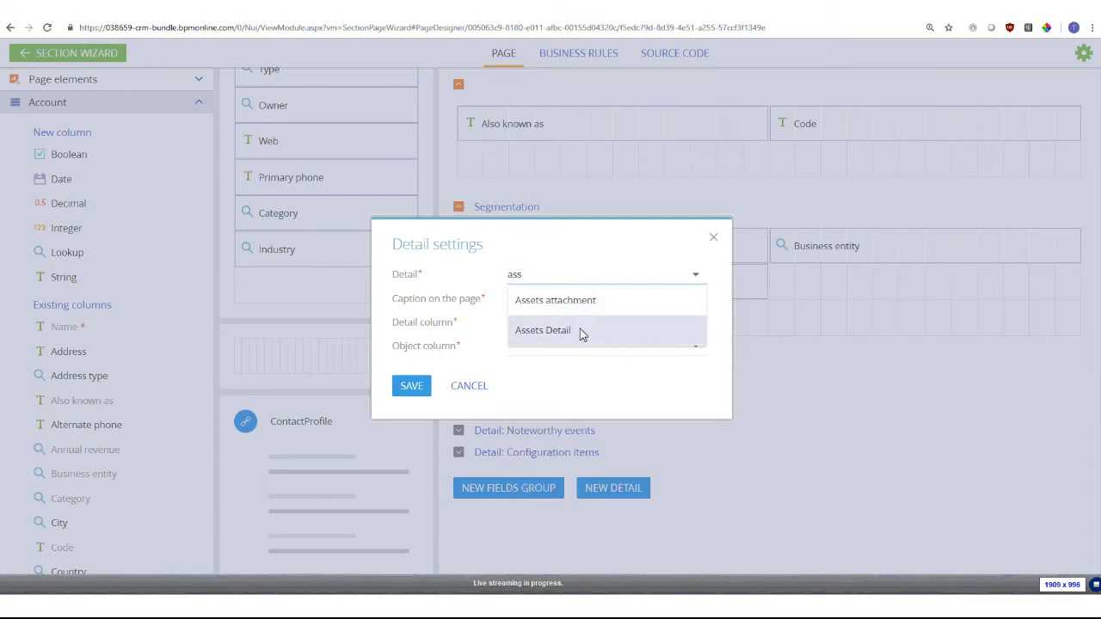
{"action": "left_click", "coordinate": [569, 332]}
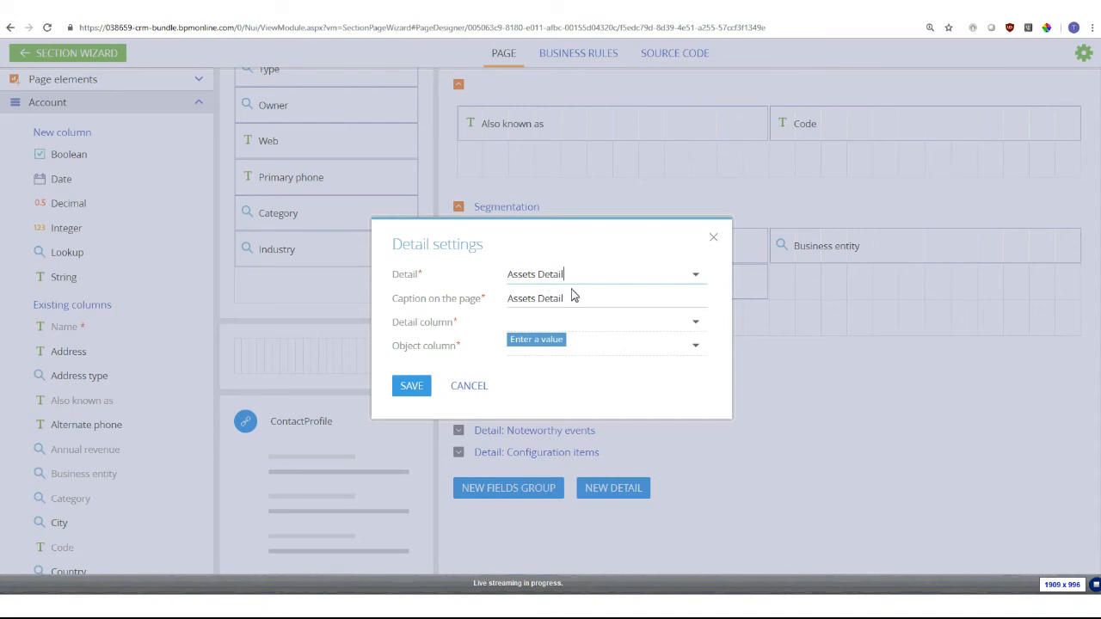
{"action": "double_click", "coordinate": [581, 306]}
{"action": "key", "text": "BackSpace"}
Step: Link the new detail by setting the detail column to Account and the object column to Id, and save it
{"action": "left_click", "coordinate": [583, 326]}
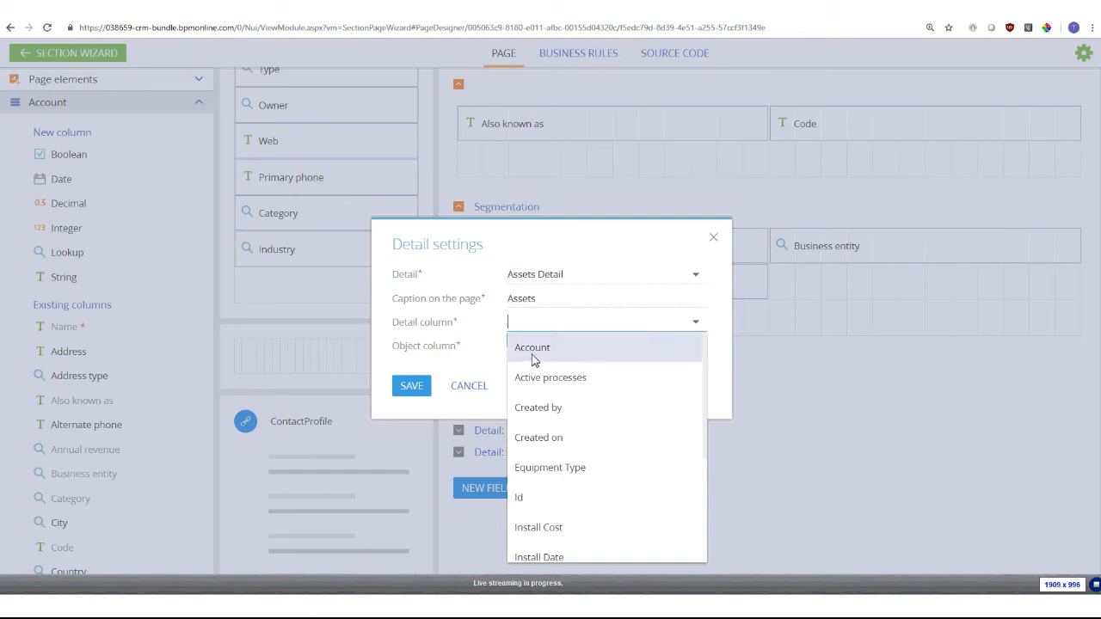
{"action": "left_click", "coordinate": [557, 353]}
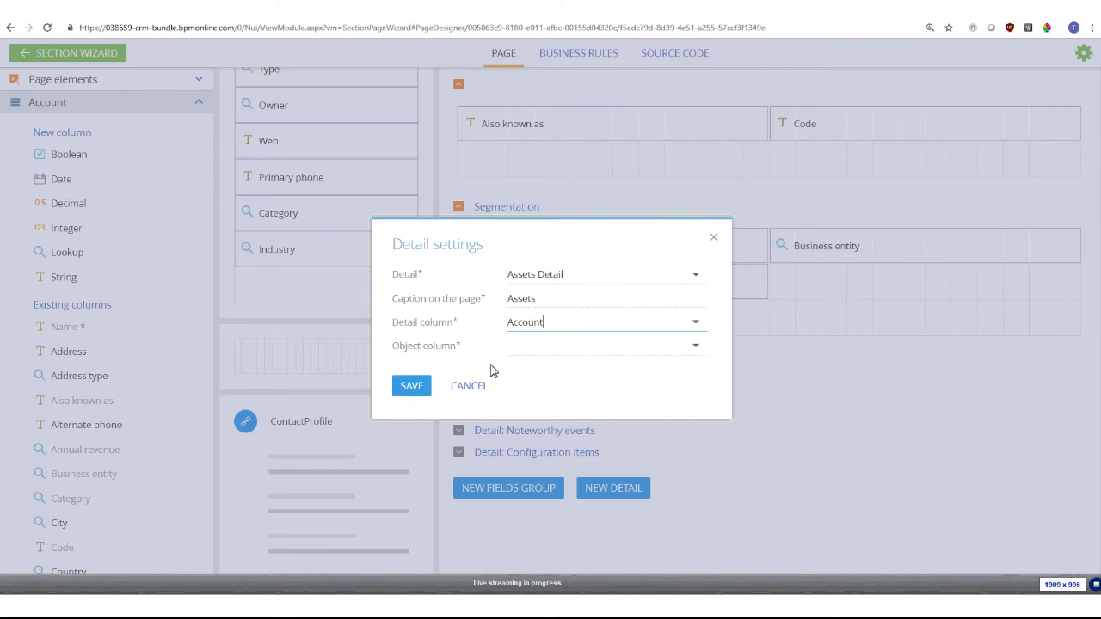
{"action": "left_click", "coordinate": [694, 351]}
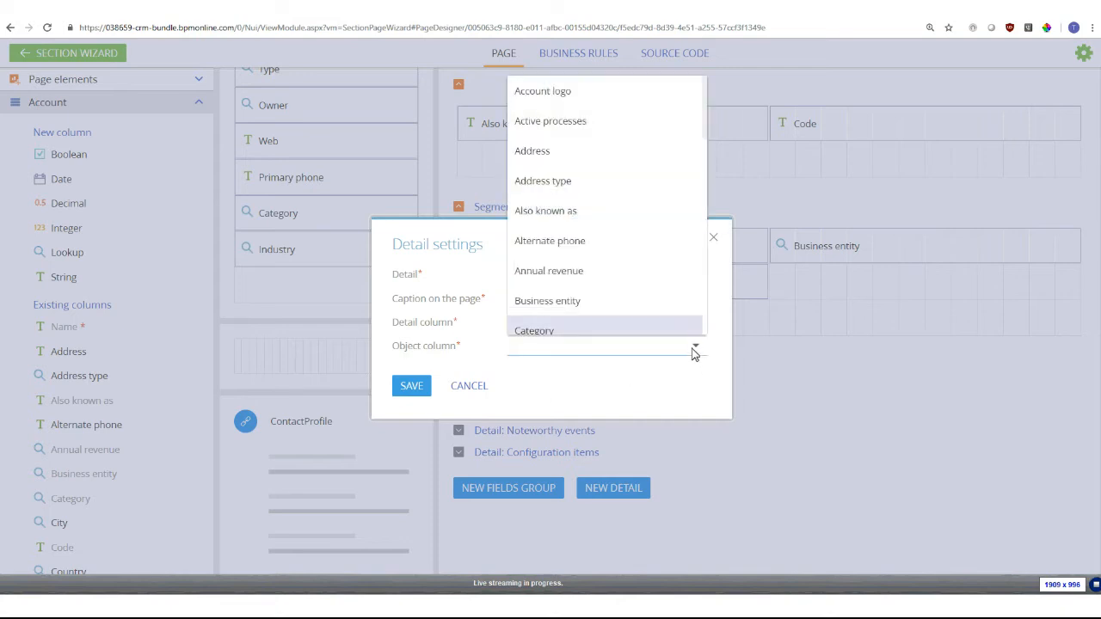
{"action": "type", "text": "Id"}
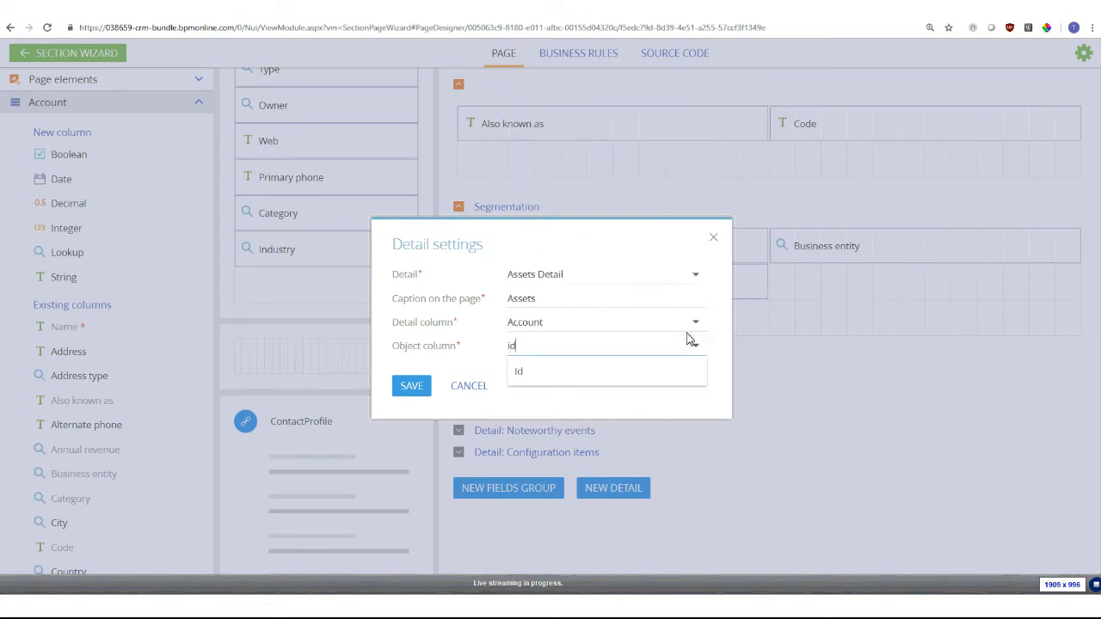
{"action": "left_click", "coordinate": [634, 365]}
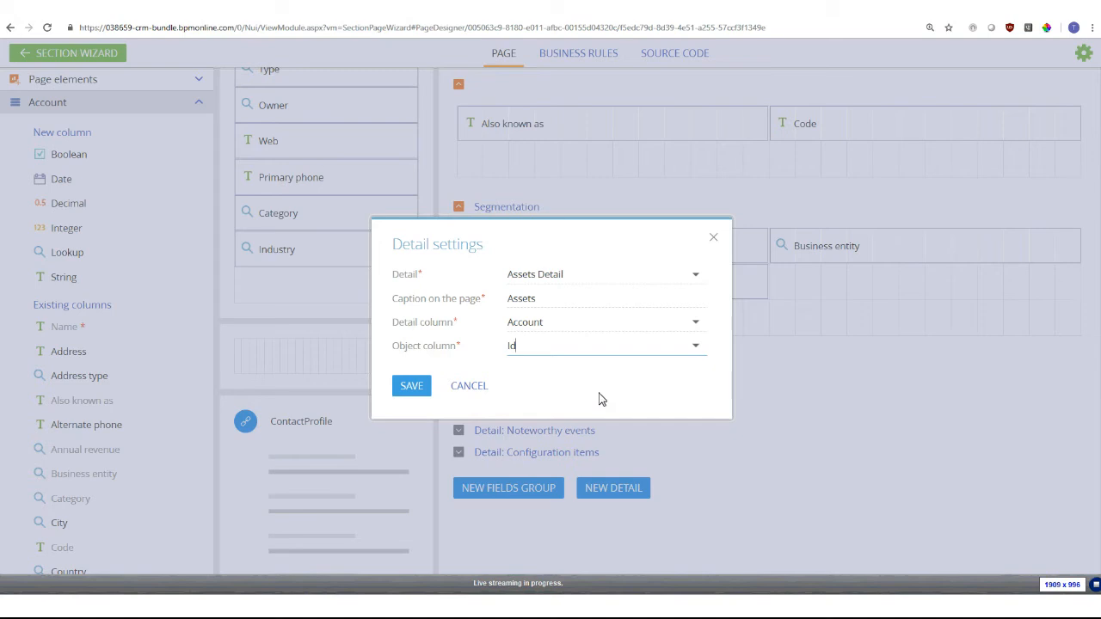
{"action": "left_click", "coordinate": [412, 386]}
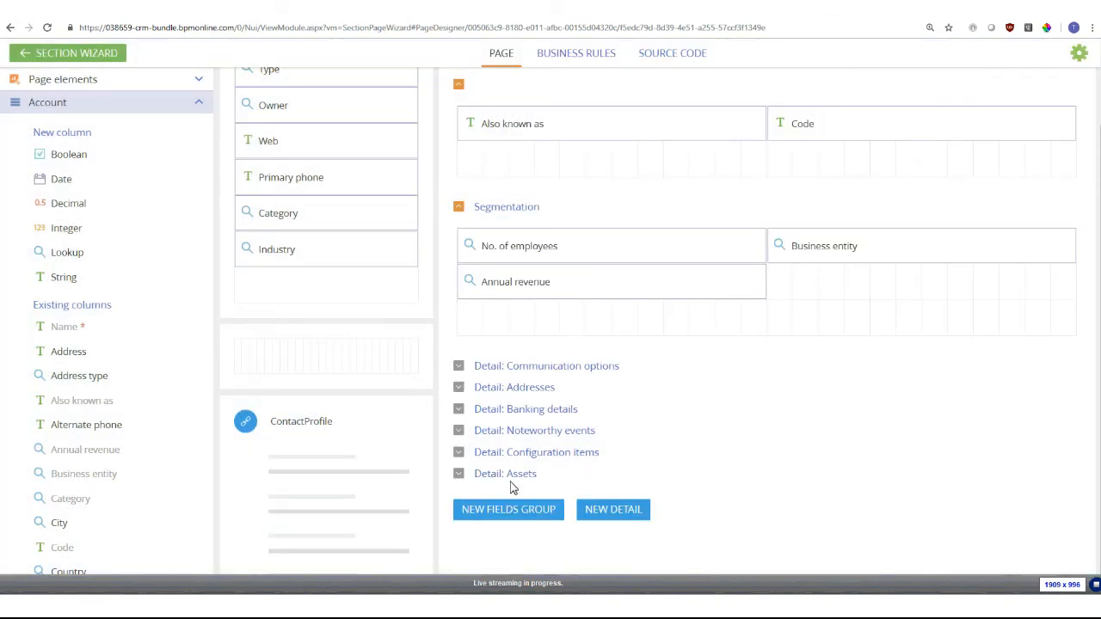
Step: Move the Assets detail above all other groups on the Account Info tab and check its settings
{"action": "left_click_drag", "start_coordinate": [527, 486], "coordinate": [511, 194]}
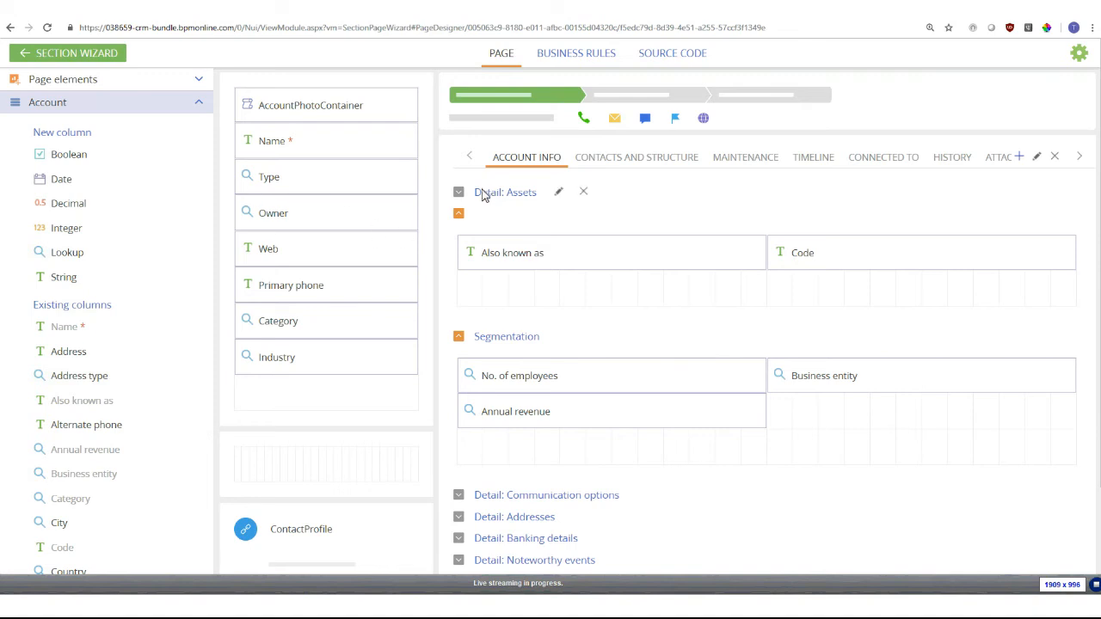
{"action": "left_click", "coordinate": [558, 193]}
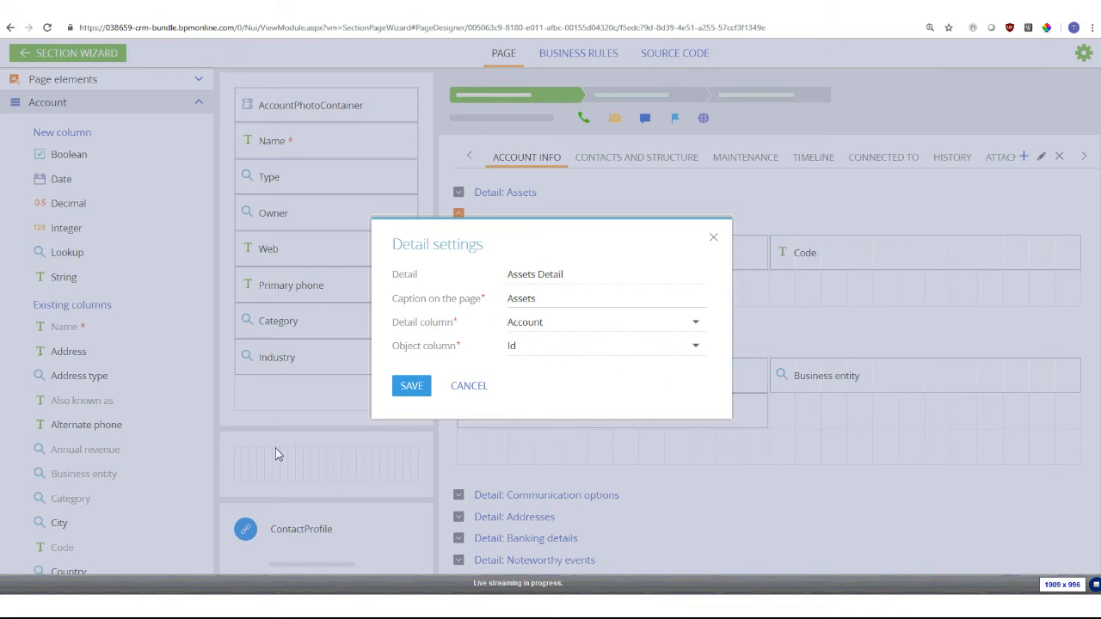
{"action": "left_click", "coordinate": [713, 238]}
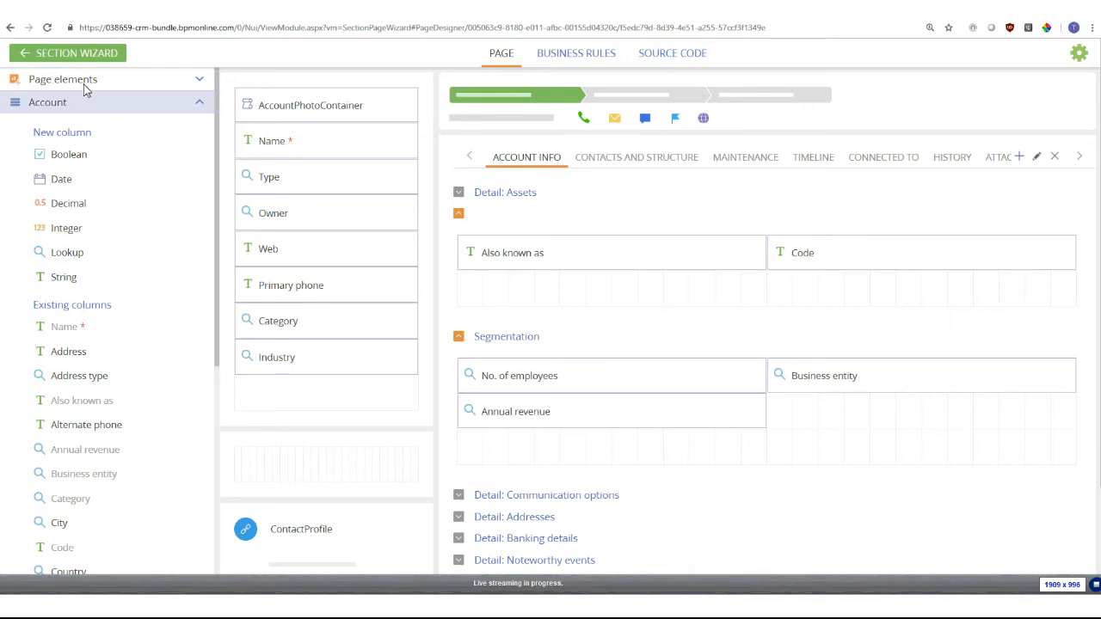
Step: Show the available page elements, add an untitled field group, and move it above the Assets detail on the Account Info tab
{"action": "left_click", "coordinate": [112, 85]}
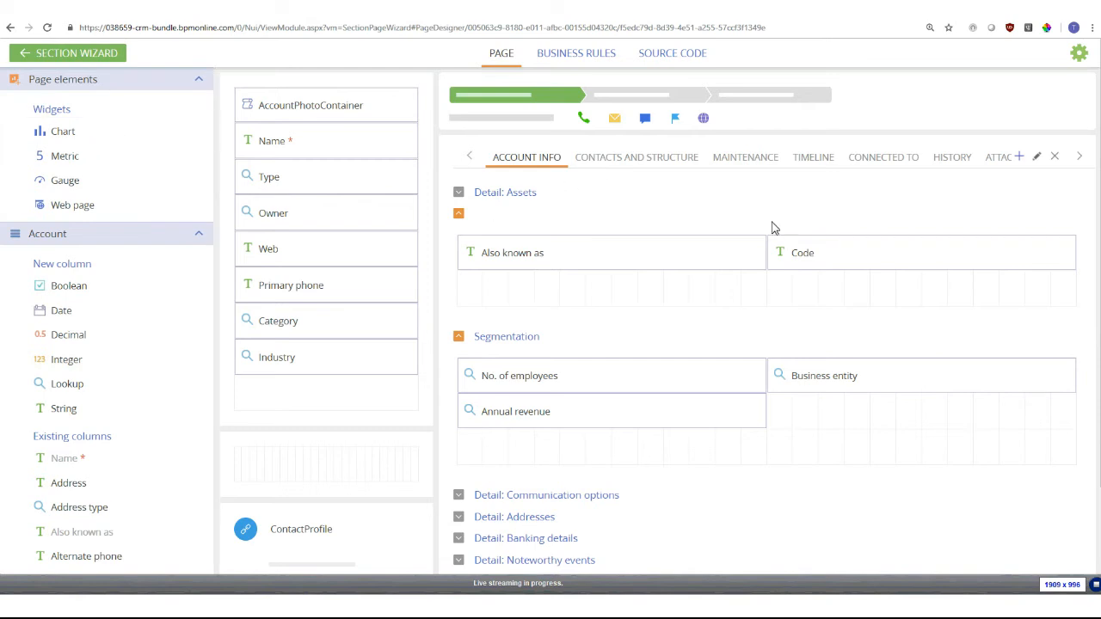
{"action": "scroll", "coordinate": [514, 316], "scroll_direction": "down", "scroll_amount": 3}
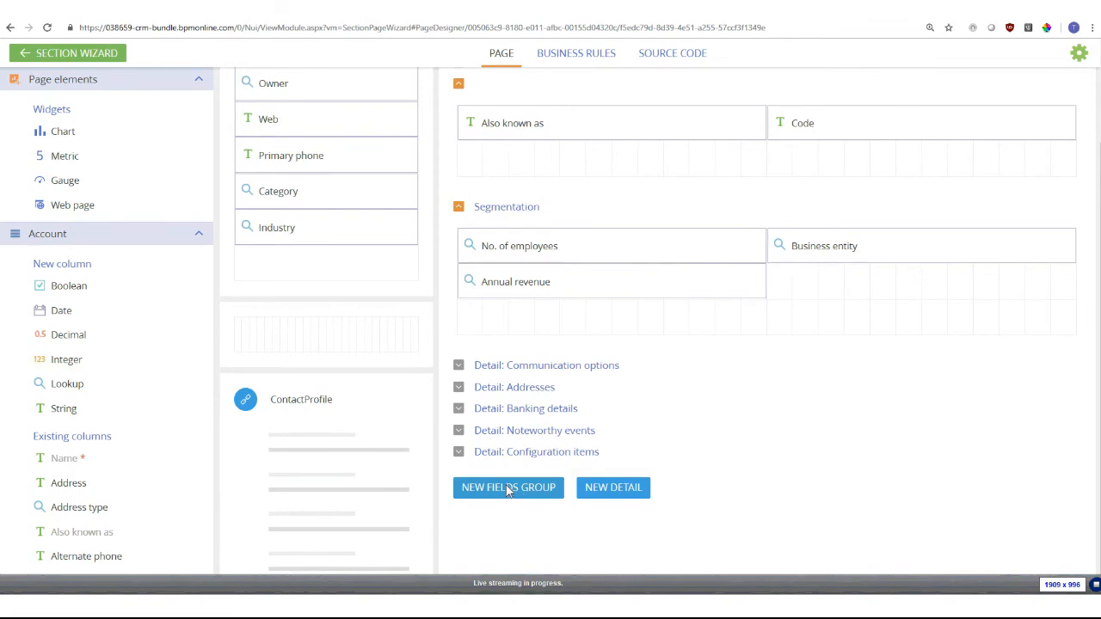
{"action": "left_click", "coordinate": [508, 487]}
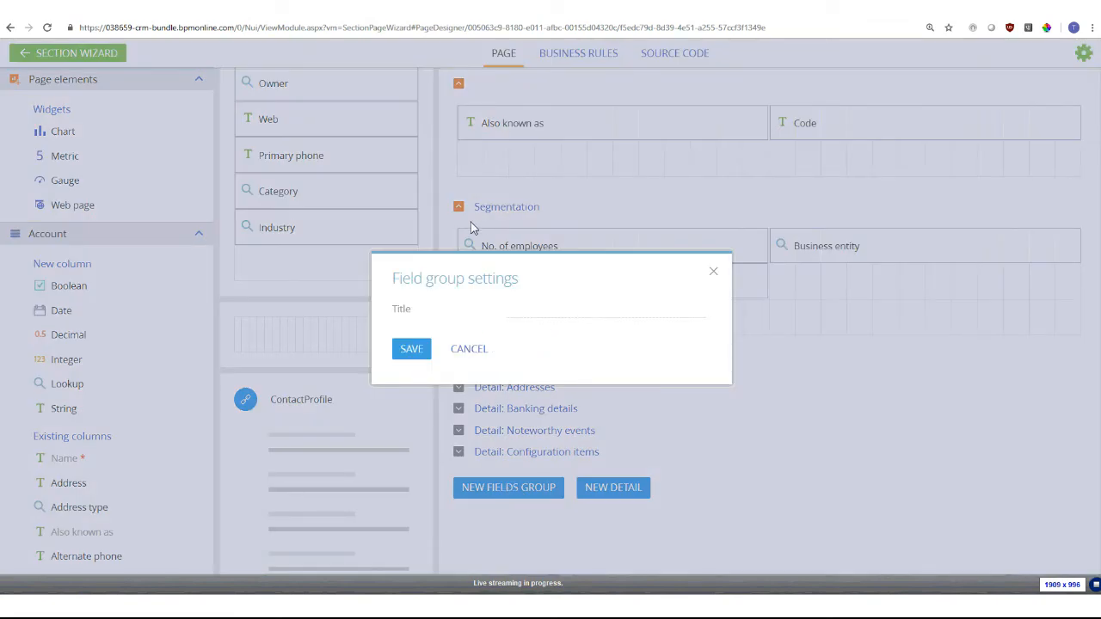
{"action": "left_click", "coordinate": [488, 319]}
{"action": "left_click", "coordinate": [414, 349]}
{"action": "left_click_drag", "start_coordinate": [490, 477], "coordinate": [513, 370]}
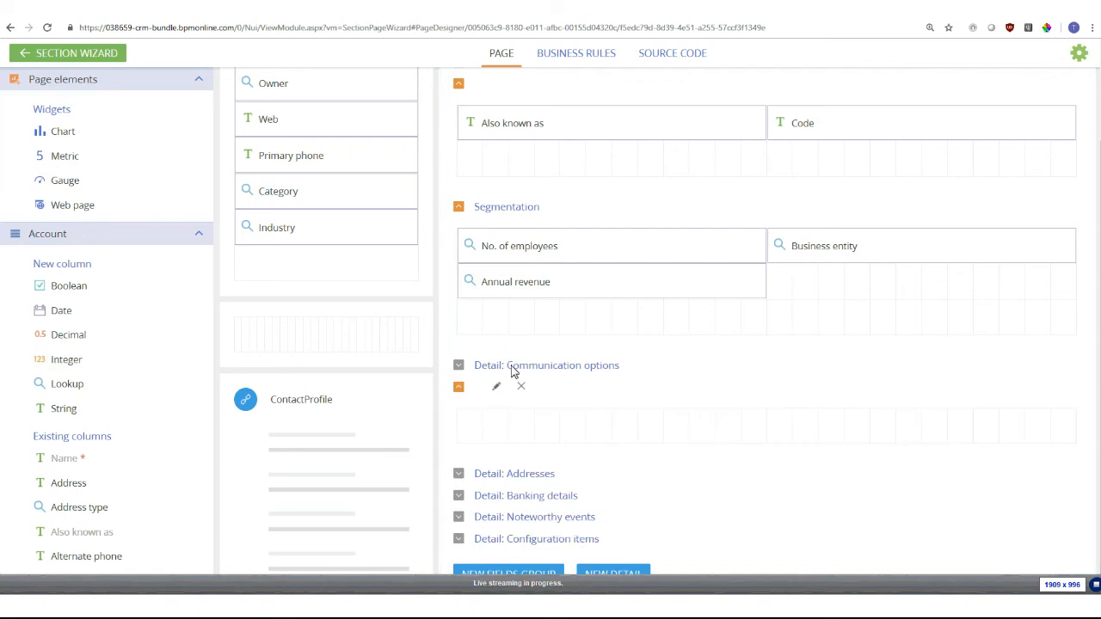
{"action": "left_click_drag", "start_coordinate": [484, 440], "coordinate": [516, 156]}
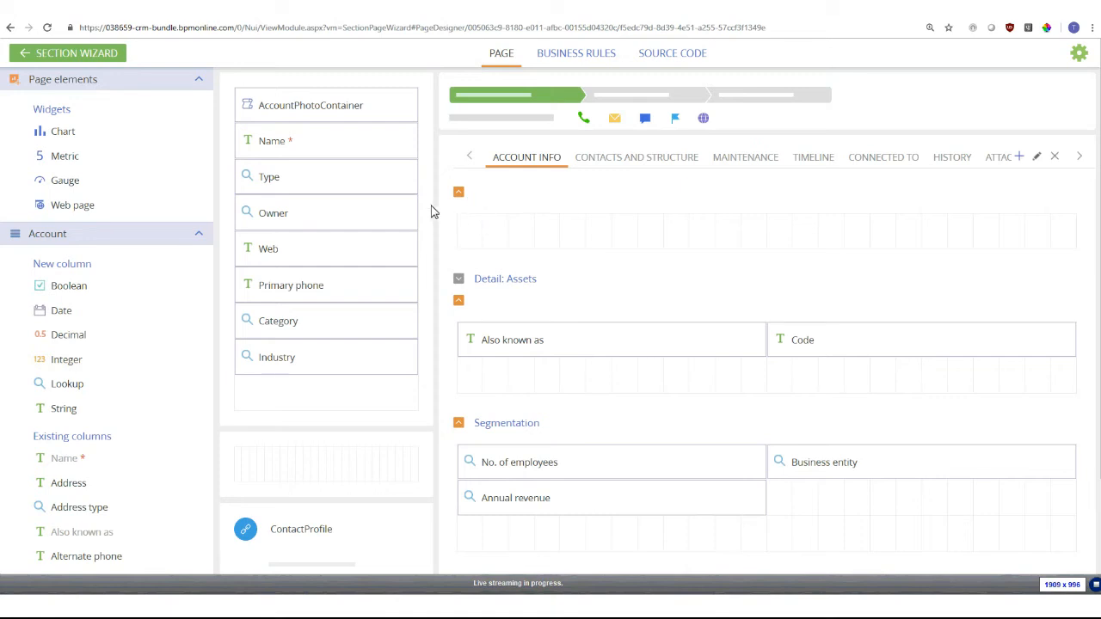
Step: Place a Chart widget in the empty field group above the Assets detail and set its object to Assets
{"action": "left_click_drag", "start_coordinate": [63, 134], "coordinate": [496, 258]}
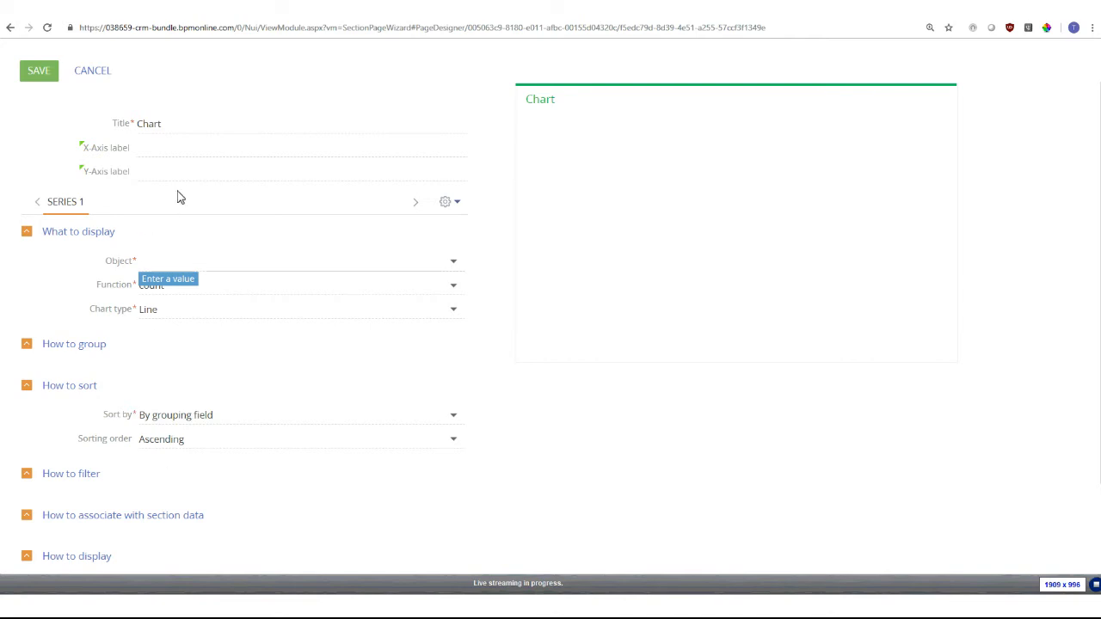
{"action": "left_click", "coordinate": [453, 263]}
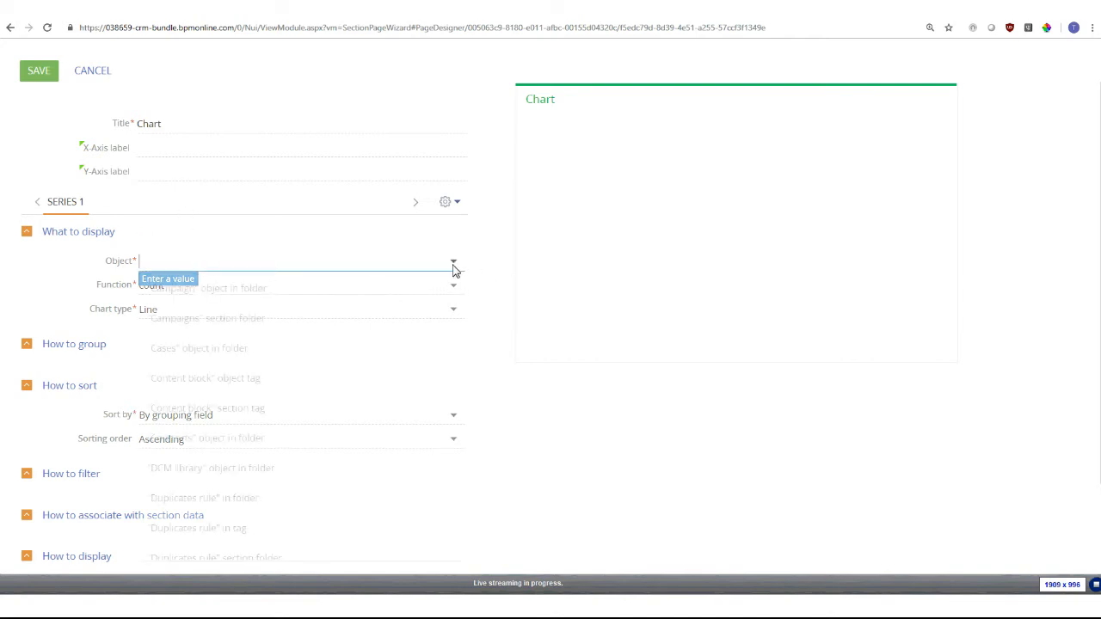
{"action": "type", "text": "ass"}
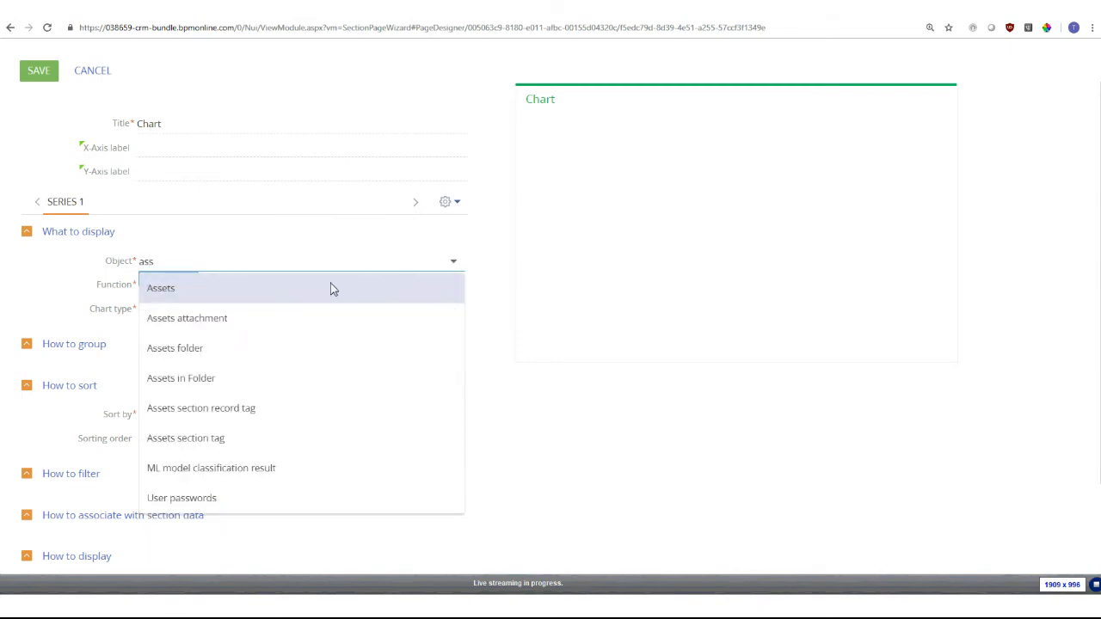
{"action": "left_click", "coordinate": [206, 299]}
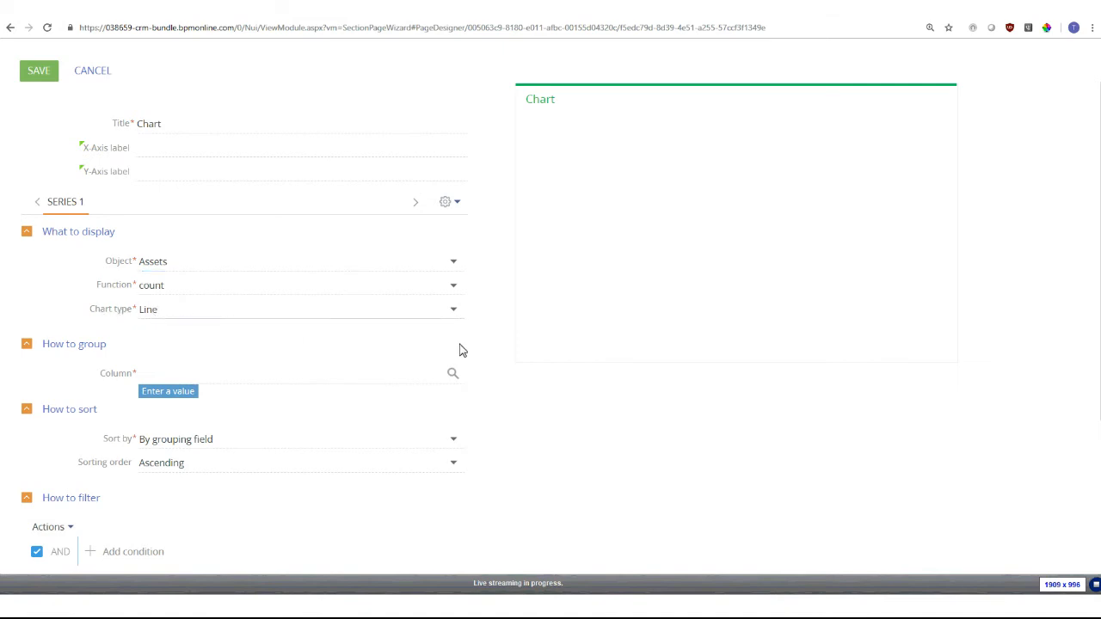
Step: Set the chart type to Column and group the chart by Install Date in the Month & year format
{"action": "left_click", "coordinate": [448, 312]}
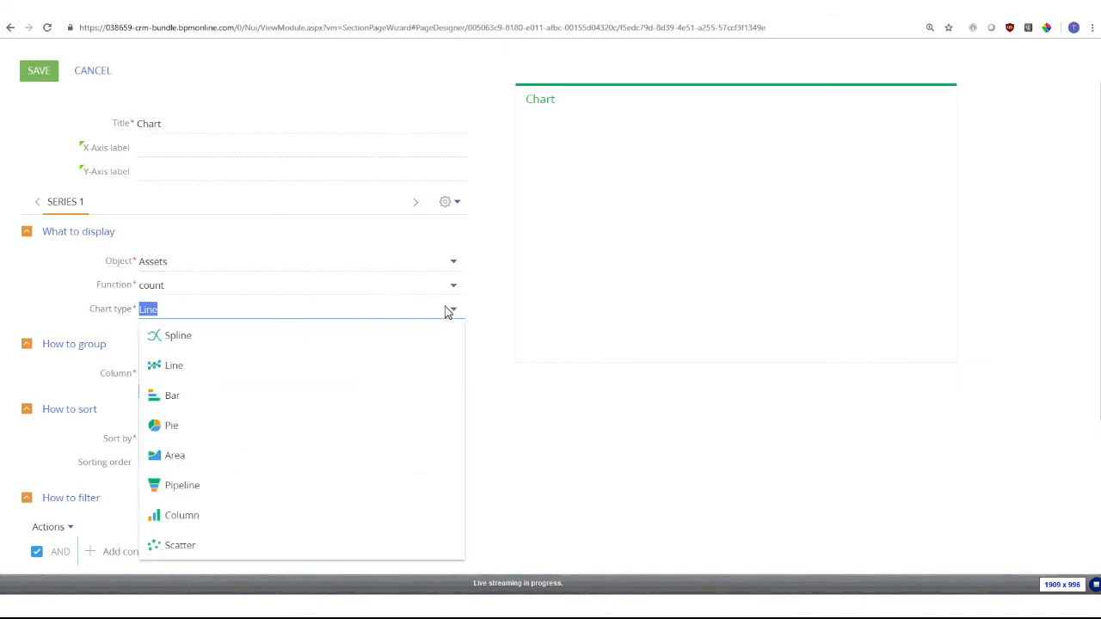
{"action": "left_click", "coordinate": [226, 515]}
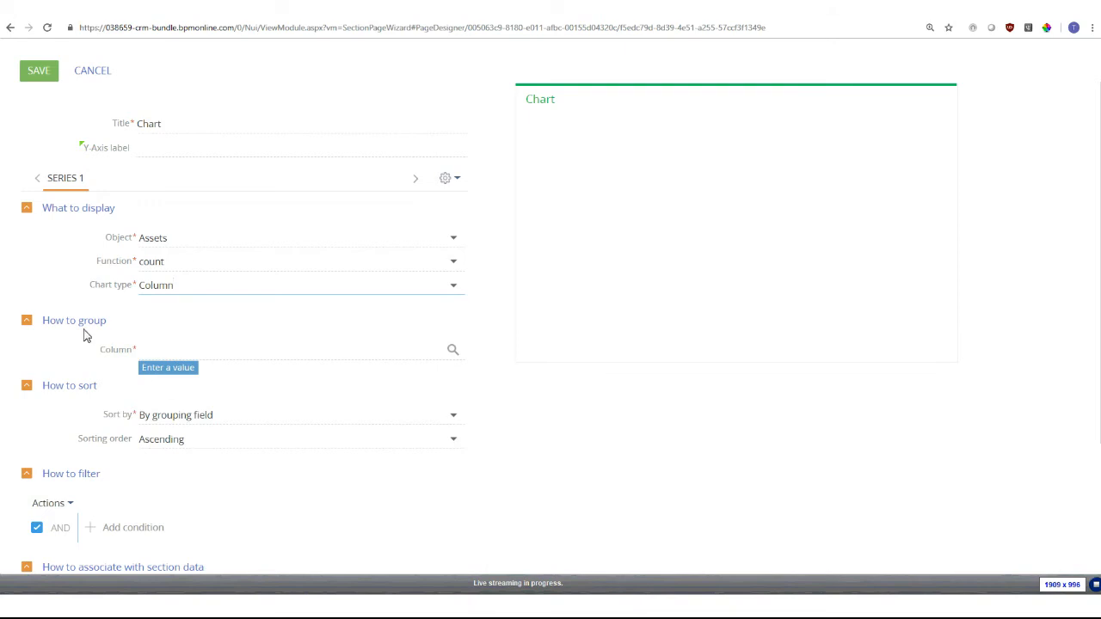
{"action": "left_click", "coordinate": [453, 351]}
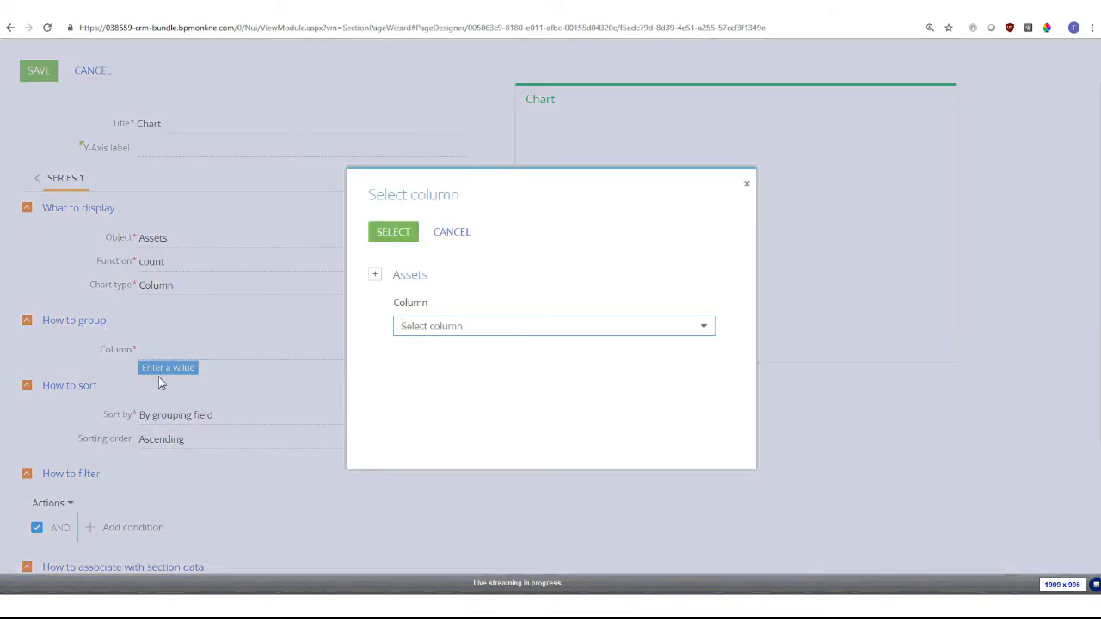
{"action": "left_click", "coordinate": [705, 329]}
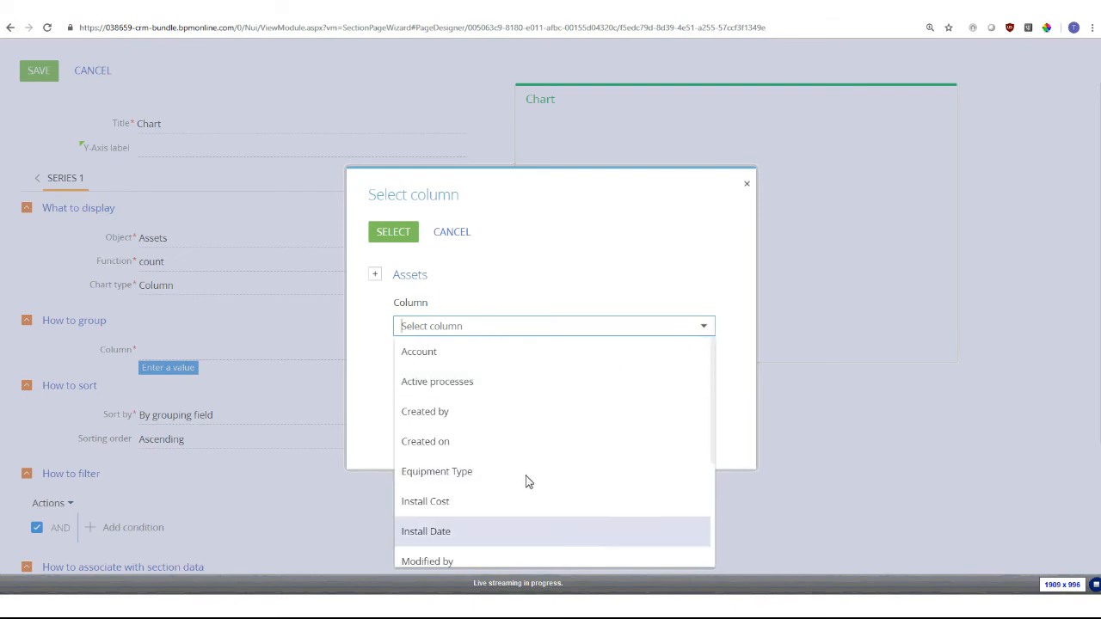
{"action": "left_click", "coordinate": [484, 529]}
{"action": "left_click", "coordinate": [406, 236]}
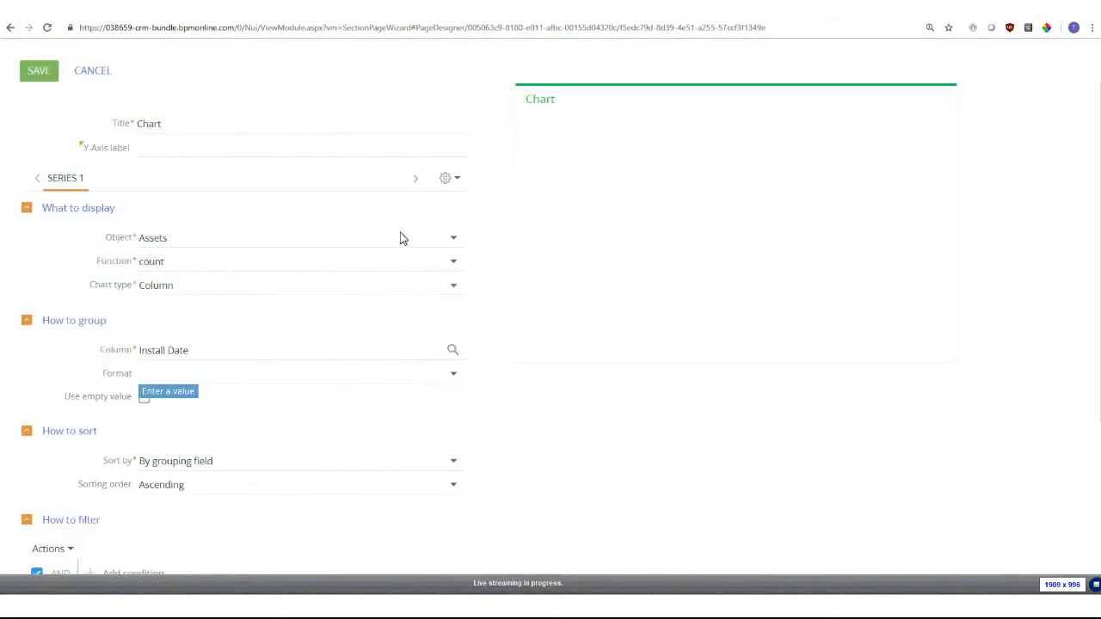
{"action": "left_click", "coordinate": [449, 382]}
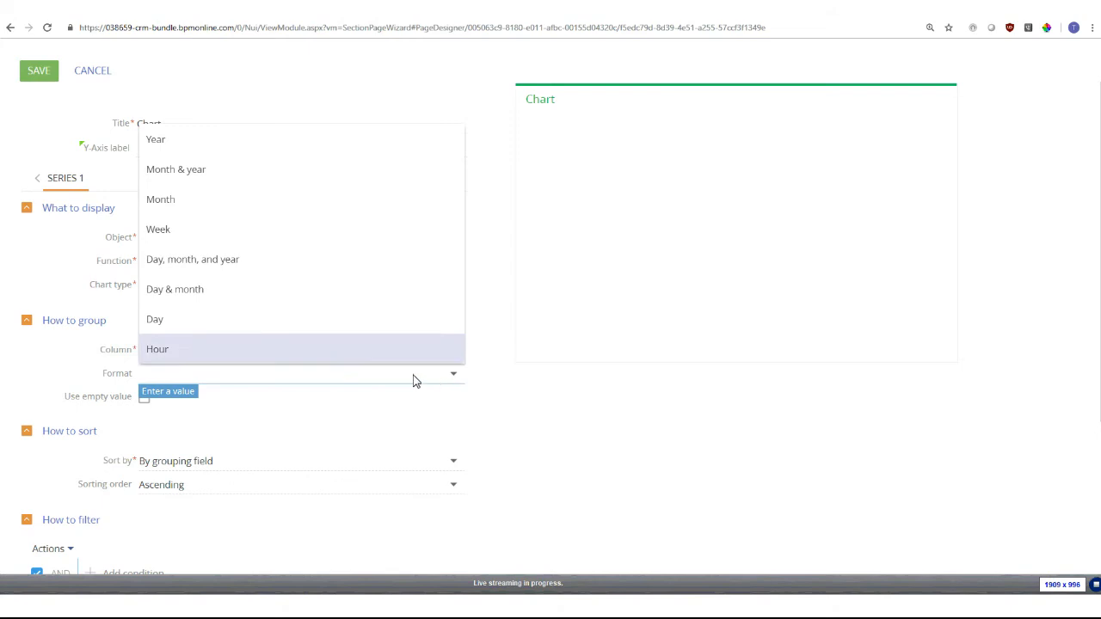
{"action": "left_click", "coordinate": [195, 175]}
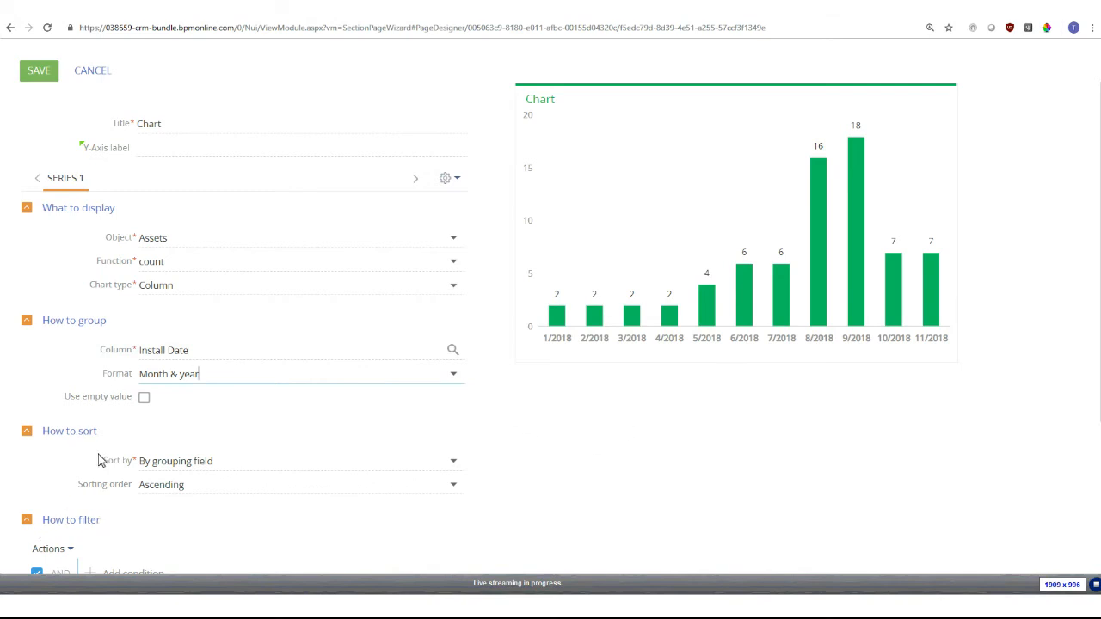
Step: Associate the chart's Assets object with the Accounts section data through the Account.Id field
{"action": "scroll", "coordinate": [95, 452], "scroll_direction": "down", "scroll_amount": 1}
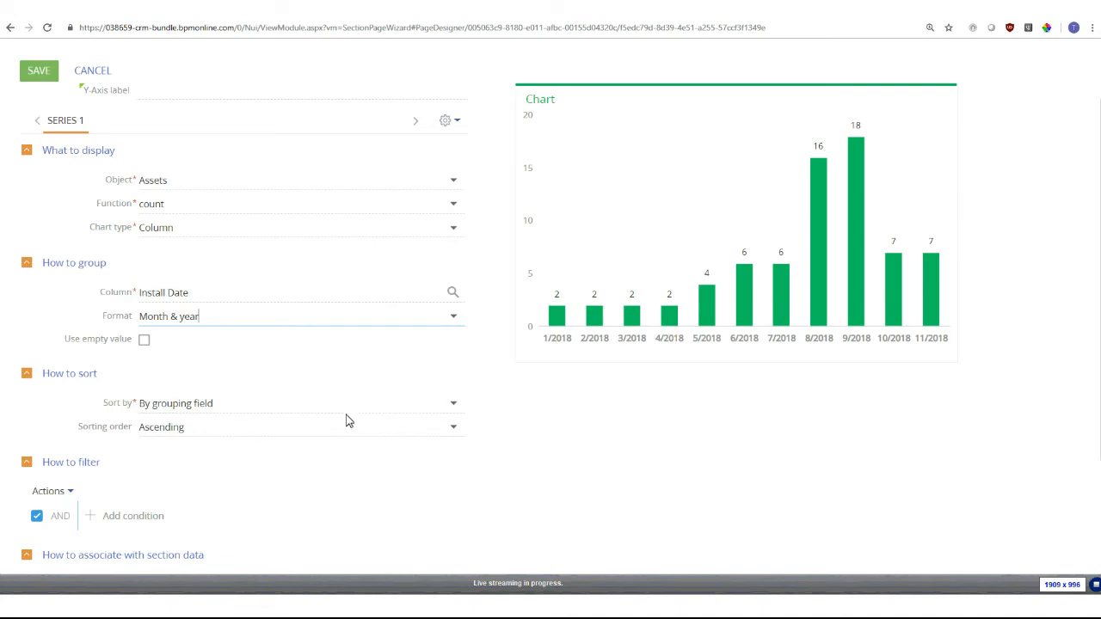
{"action": "scroll", "coordinate": [361, 434], "scroll_direction": "down", "scroll_amount": 1}
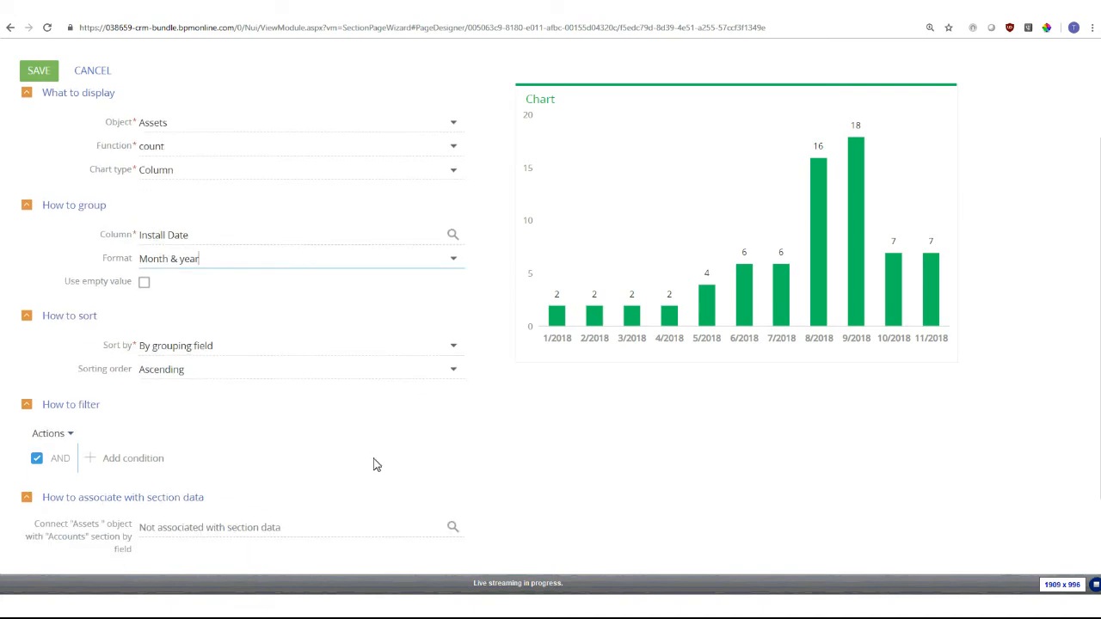
{"action": "scroll", "coordinate": [176, 516], "scroll_direction": "down", "scroll_amount": 1}
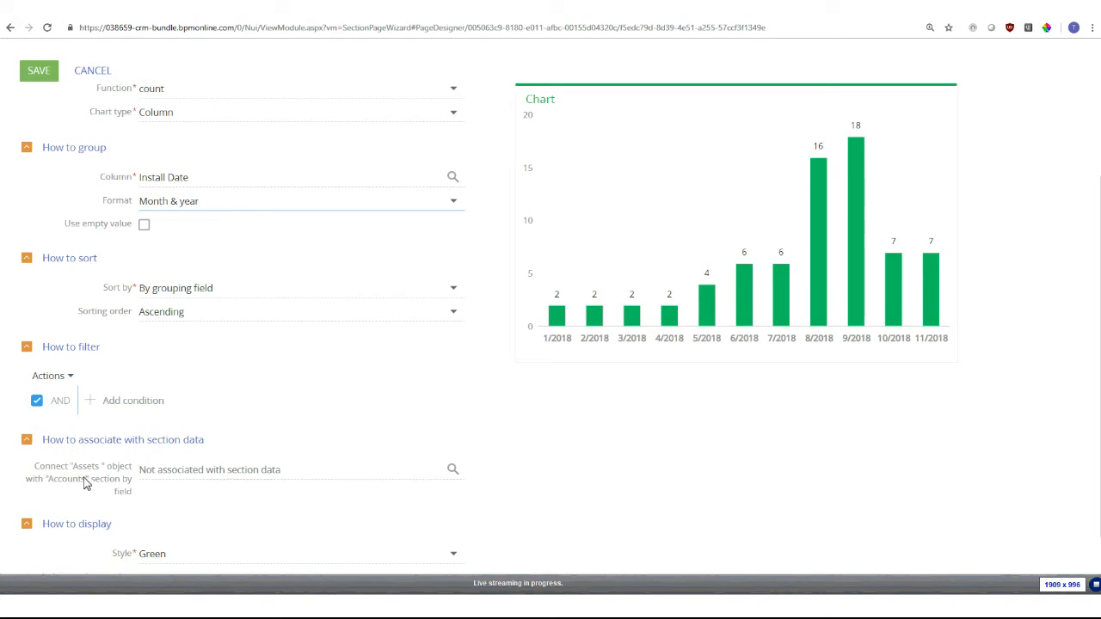
{"action": "scroll", "coordinate": [81, 479], "scroll_direction": "down", "scroll_amount": 1}
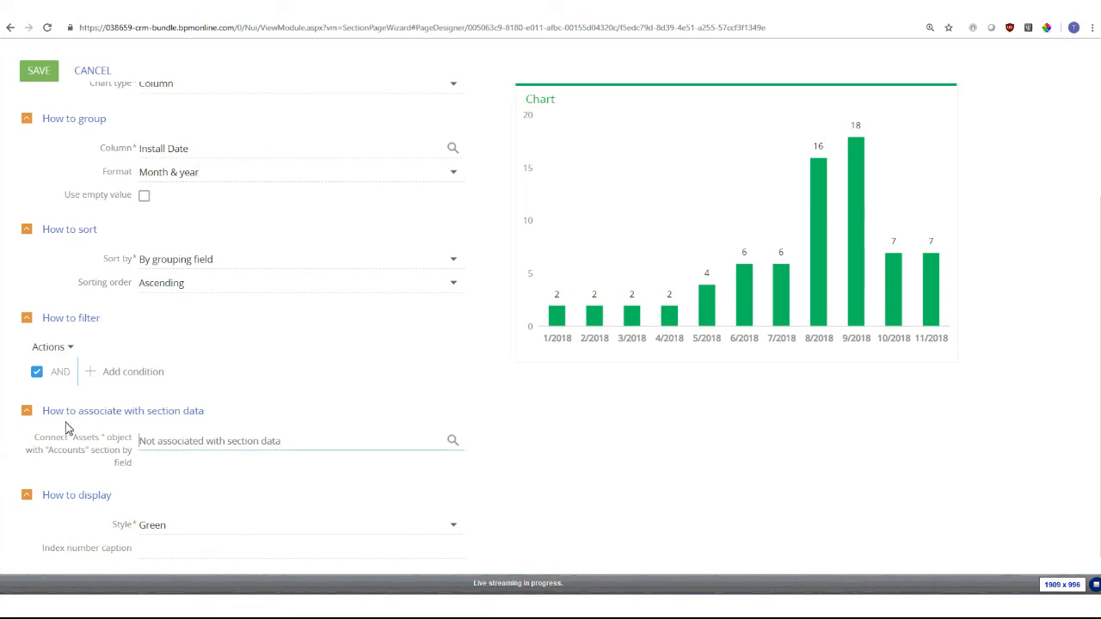
{"action": "left_click", "coordinate": [199, 440]}
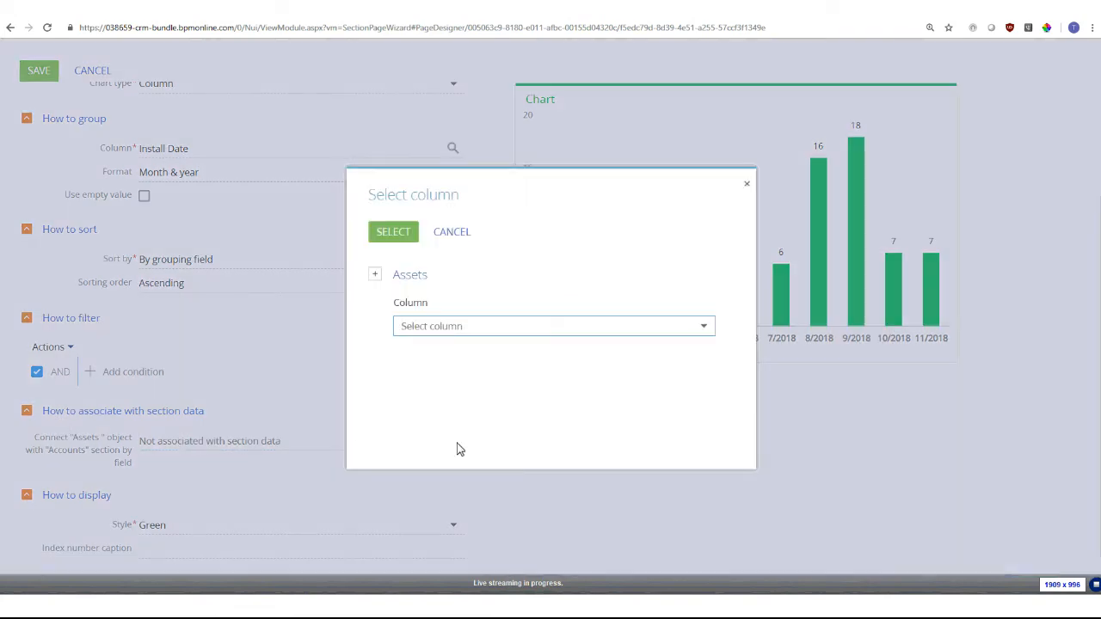
{"action": "left_click", "coordinate": [628, 326]}
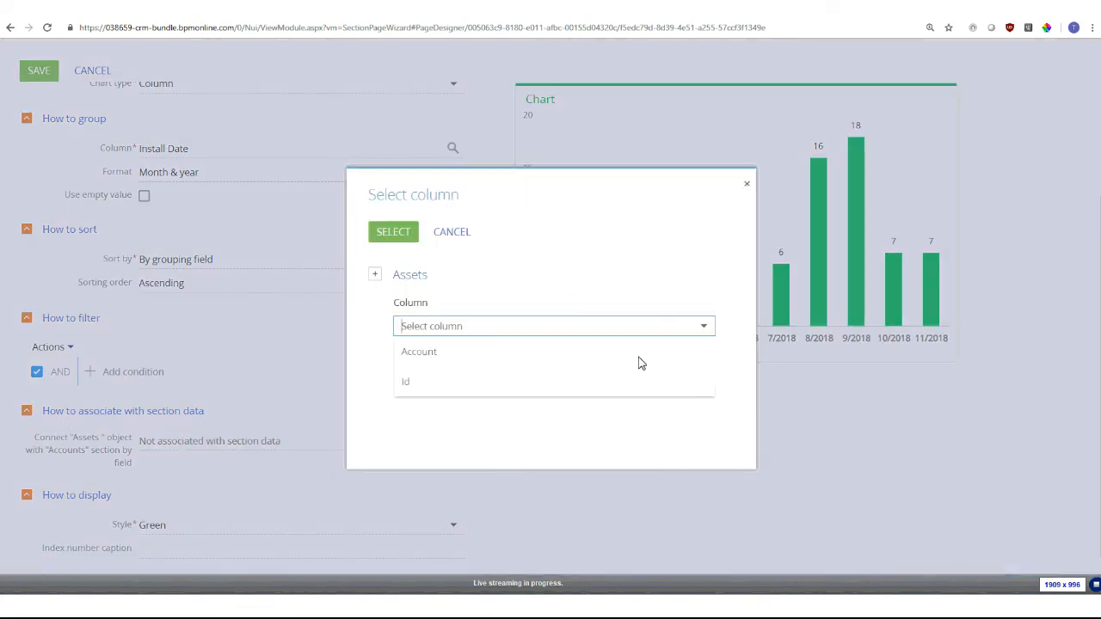
{"action": "left_click", "coordinate": [707, 333]}
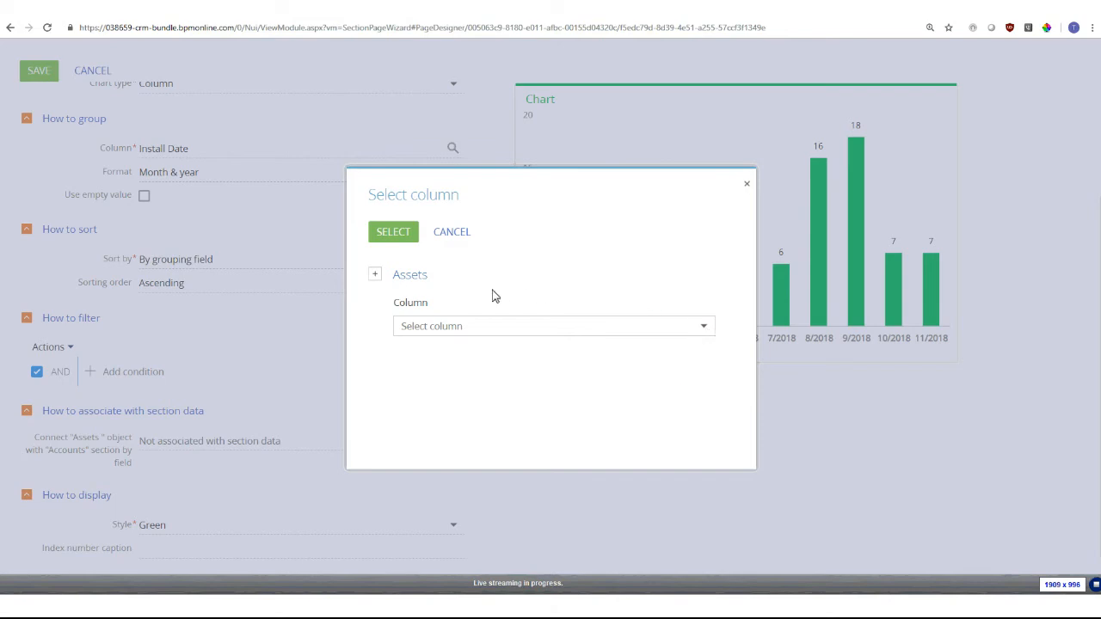
{"action": "left_click", "coordinate": [375, 274]}
{"action": "left_click", "coordinate": [440, 307]}
{"action": "left_click", "coordinate": [440, 332]}
{"action": "left_click", "coordinate": [449, 355]}
{"action": "left_click", "coordinate": [430, 414]}
{"action": "key", "text": "Return"}
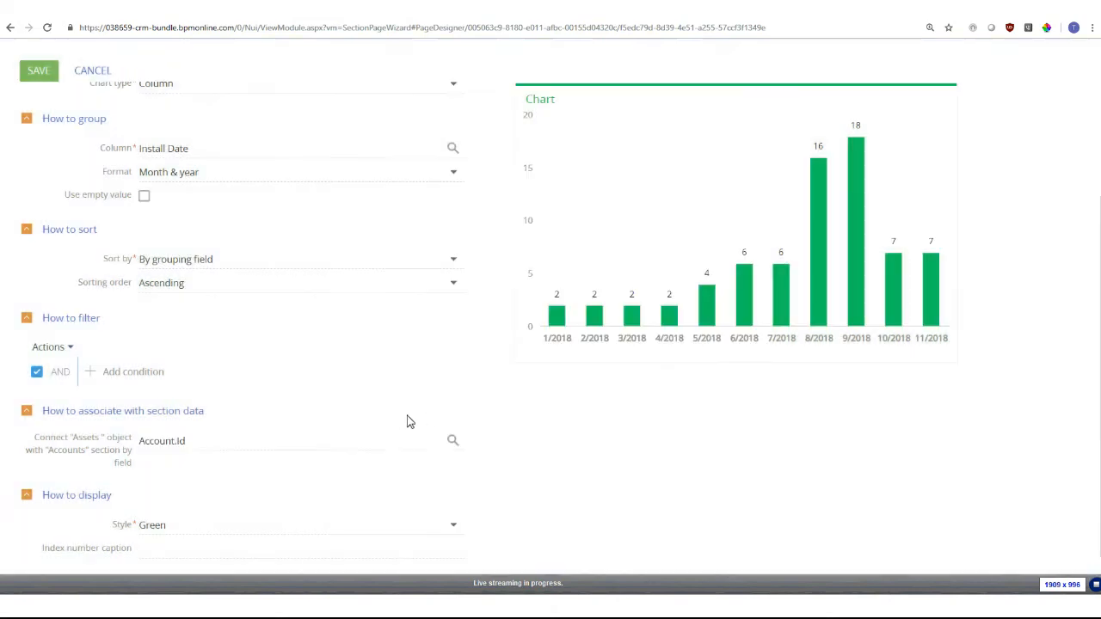
Step: Set the chart's display style to Violet
{"action": "scroll", "coordinate": [545, 494], "scroll_direction": "down", "scroll_amount": 1}
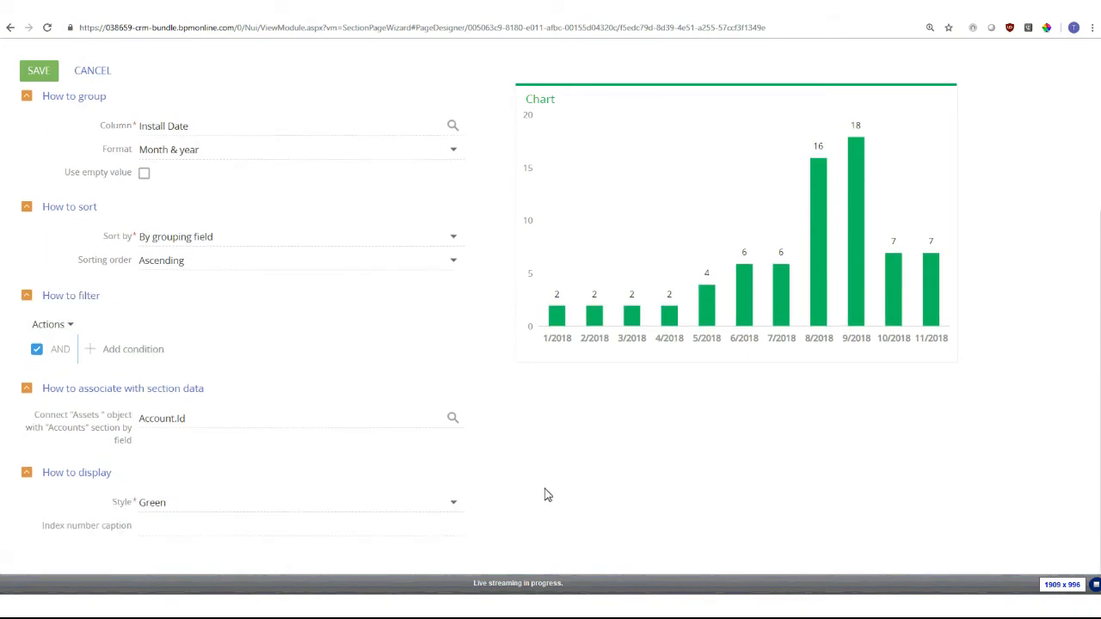
{"action": "left_click", "coordinate": [469, 476]}
{"action": "key", "text": "Up"}
{"action": "key", "text": "Up"}
{"action": "key", "text": "Up"}
{"action": "key", "text": "Up"}
{"action": "key", "text": "Up"}
{"action": "key", "text": "Return"}
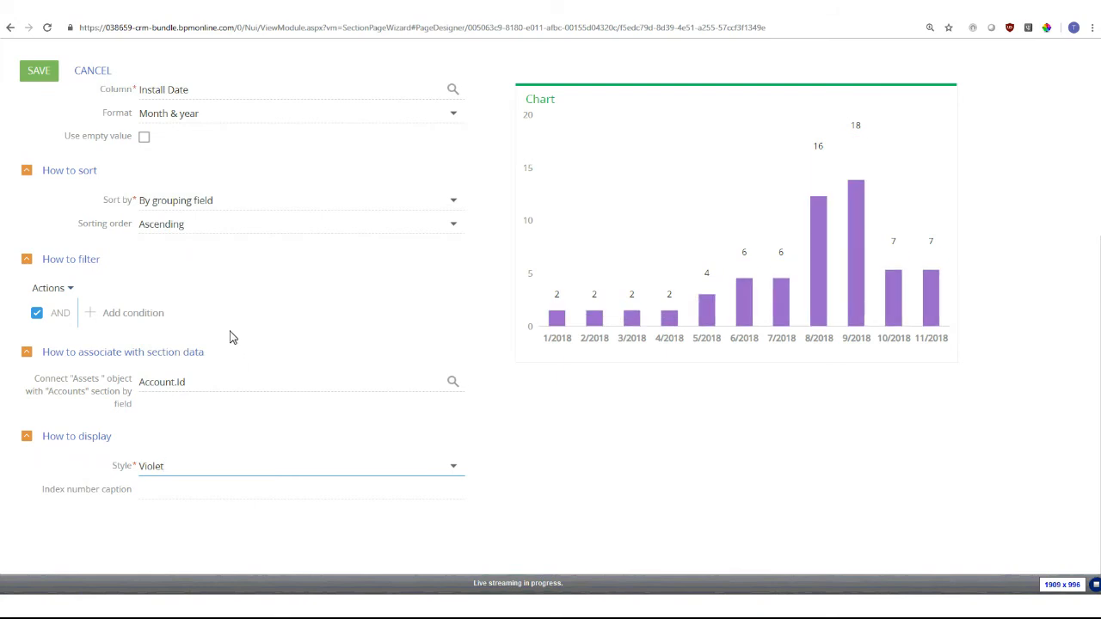
Step: Review the chart's settings from title to display style and save the chart
{"action": "scroll", "coordinate": [246, 349], "scroll_direction": "up", "scroll_amount": 3}
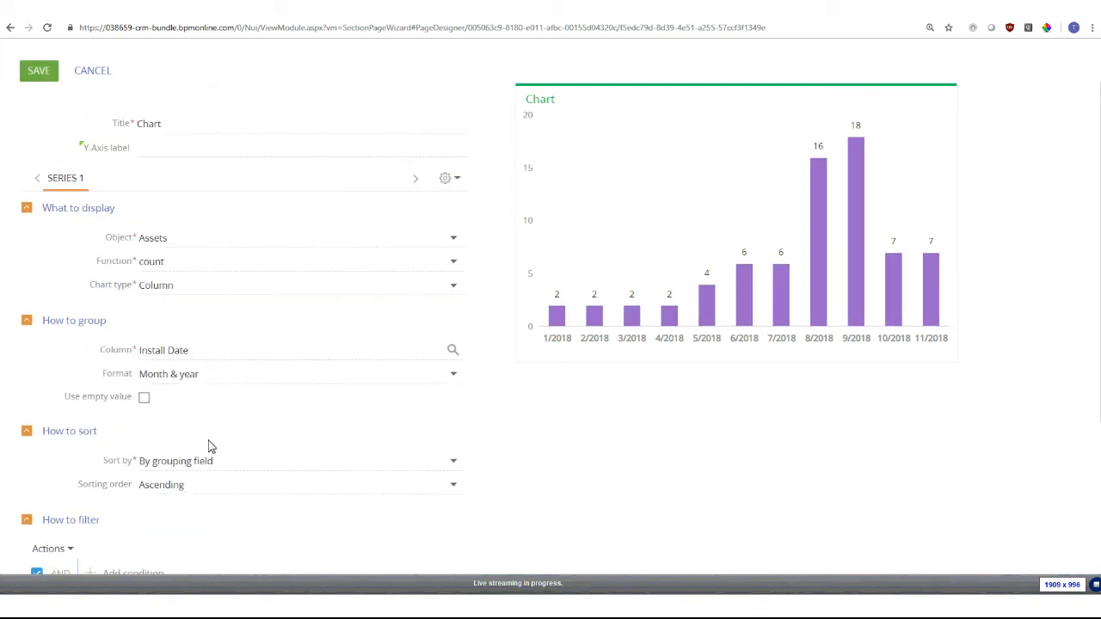
{"action": "scroll", "coordinate": [77, 108], "scroll_direction": "down", "scroll_amount": 3}
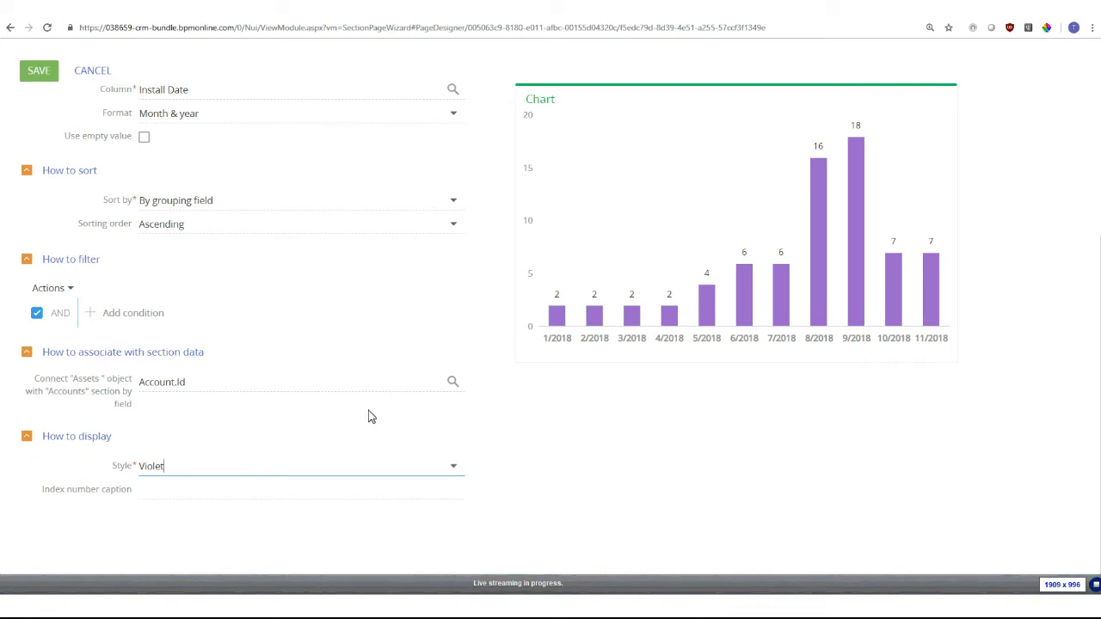
{"action": "scroll", "coordinate": [81, 319], "scroll_direction": "up", "scroll_amount": 1}
{"action": "scroll", "coordinate": [140, 335], "scroll_direction": "up", "scroll_amount": 3}
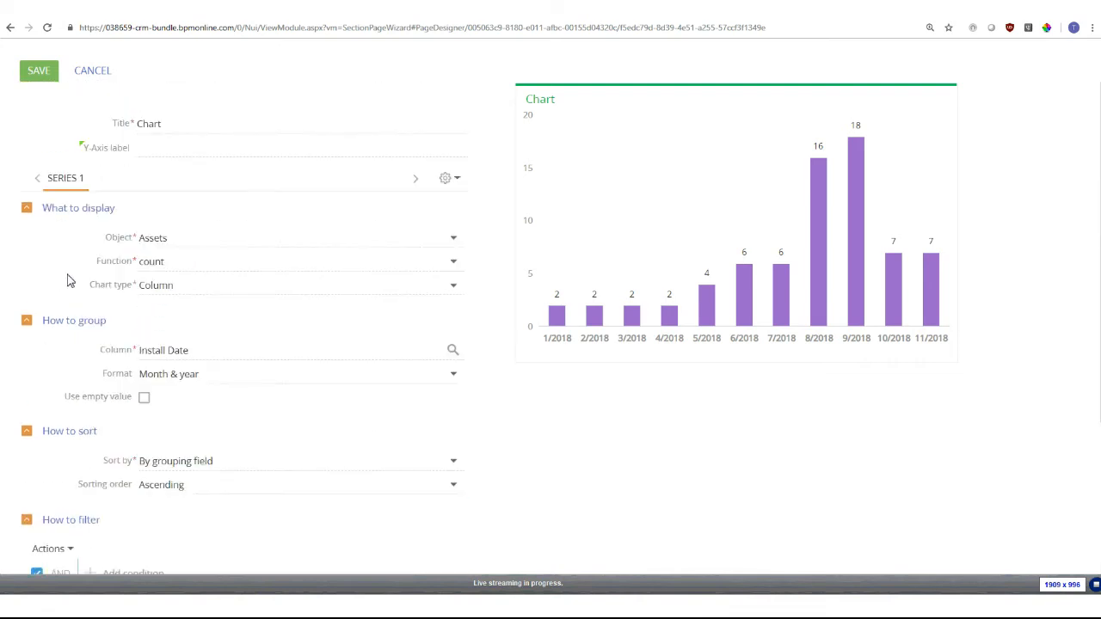
{"action": "left_click", "coordinate": [37, 70]}
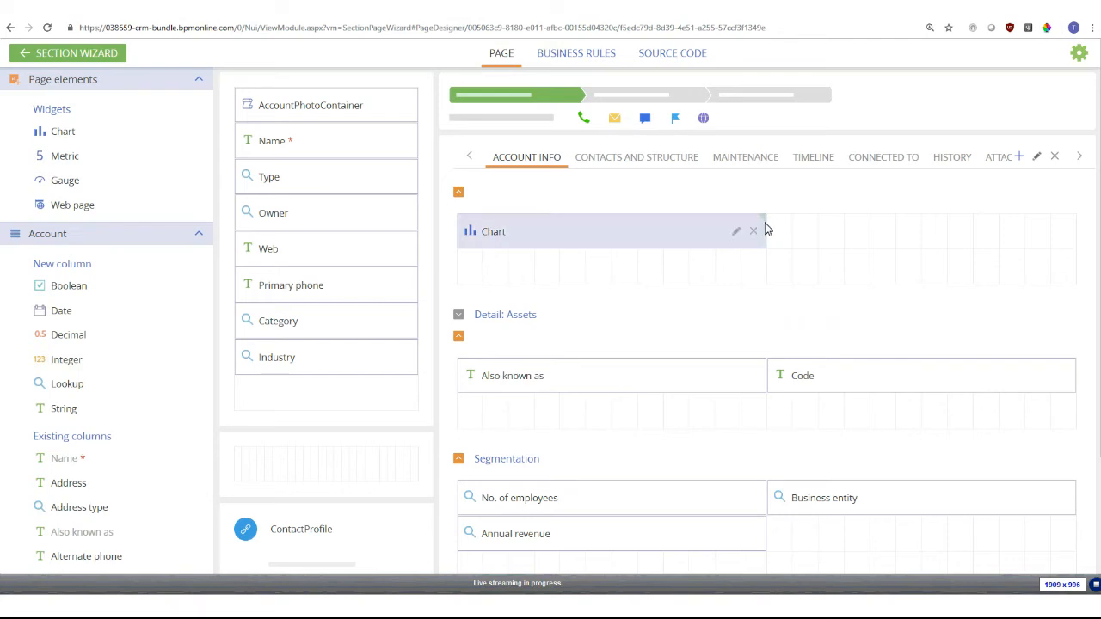
Step: Enlarge the Chart widget to the full width of its field group and a height of eight grid rows
{"action": "left_click", "coordinate": [753, 231]}
{"action": "left_click_drag", "start_coordinate": [764, 225], "coordinate": [1066, 223]}
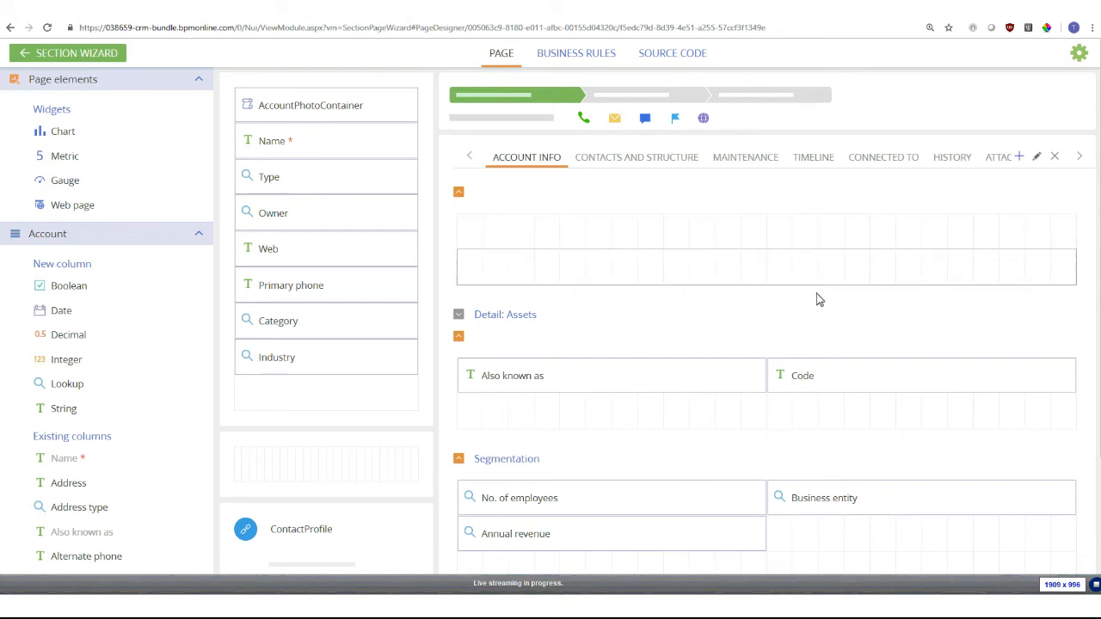
{"action": "left_click_drag", "start_coordinate": [770, 249], "coordinate": [711, 423]}
{"action": "scroll", "coordinate": [711, 427], "scroll_direction": "down", "scroll_amount": 1}
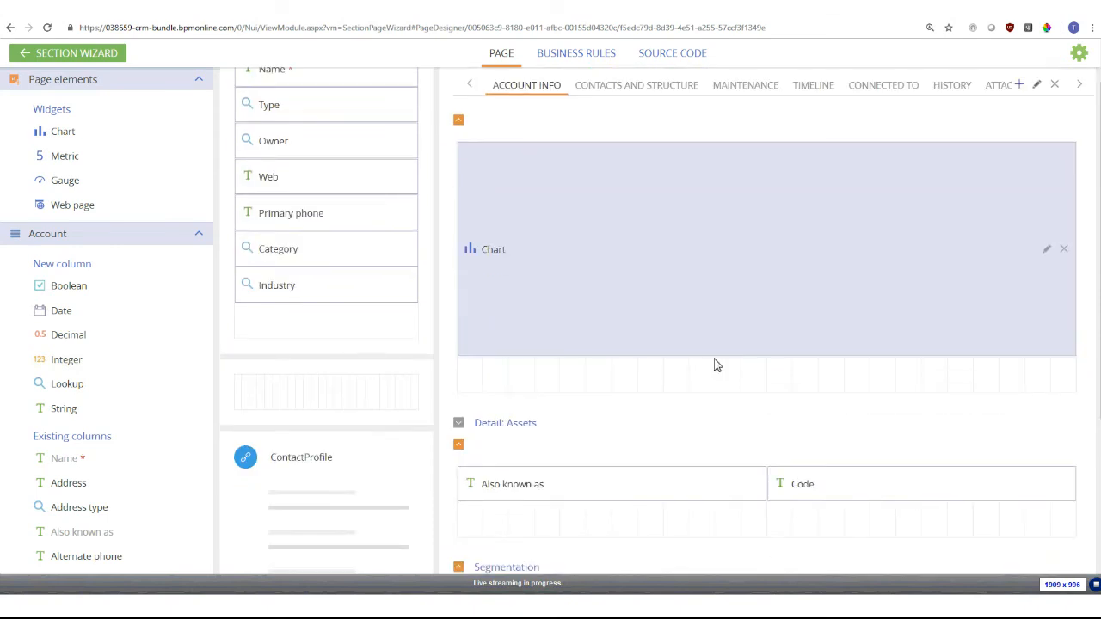
{"action": "left_click_drag", "start_coordinate": [723, 359], "coordinate": [711, 425]}
{"action": "scroll", "coordinate": [713, 378], "scroll_direction": "up", "scroll_amount": 1}
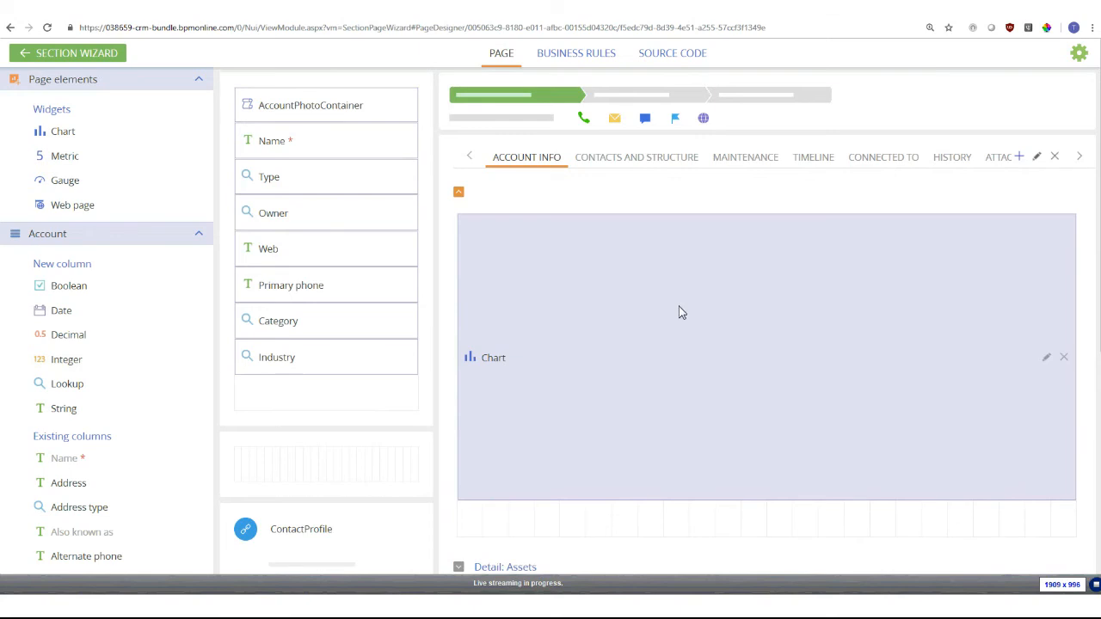
Step: Return to the section wizard, save the Accounts section with its page changes, and dismiss the confirmation
{"action": "left_click", "coordinate": [60, 55]}
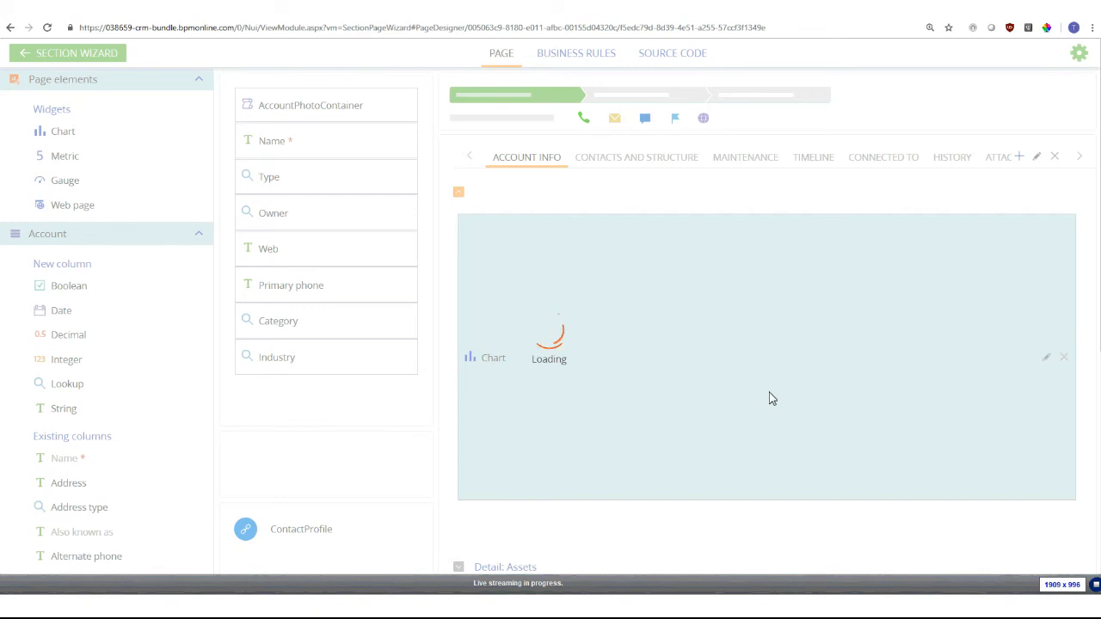
{"action": "key", "text": "alt+Left"}
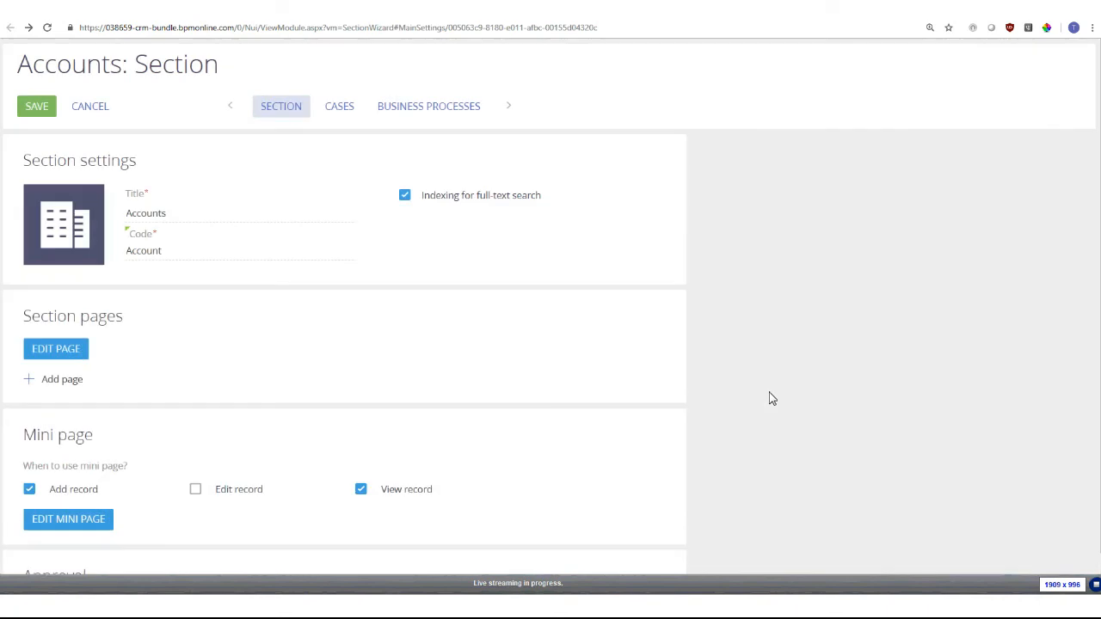
{"action": "left_click", "coordinate": [41, 108]}
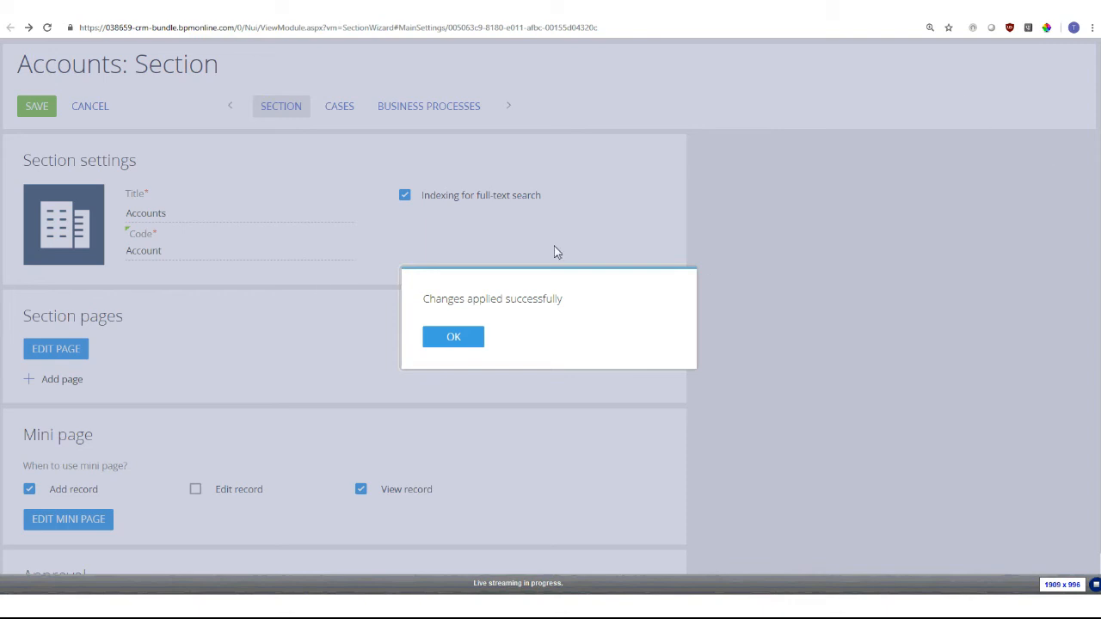
{"action": "left_click", "coordinate": [463, 331]}
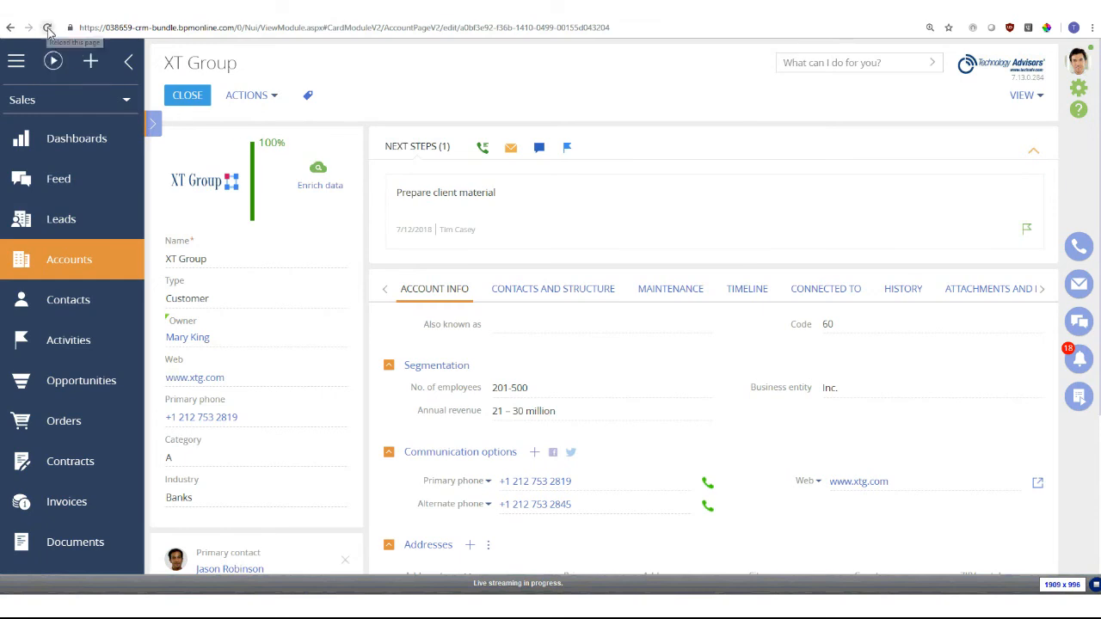
Step: Force a hard reload of the XT Group account page using the browser's developer tools, and close the tools
{"action": "key", "text": "F12"}
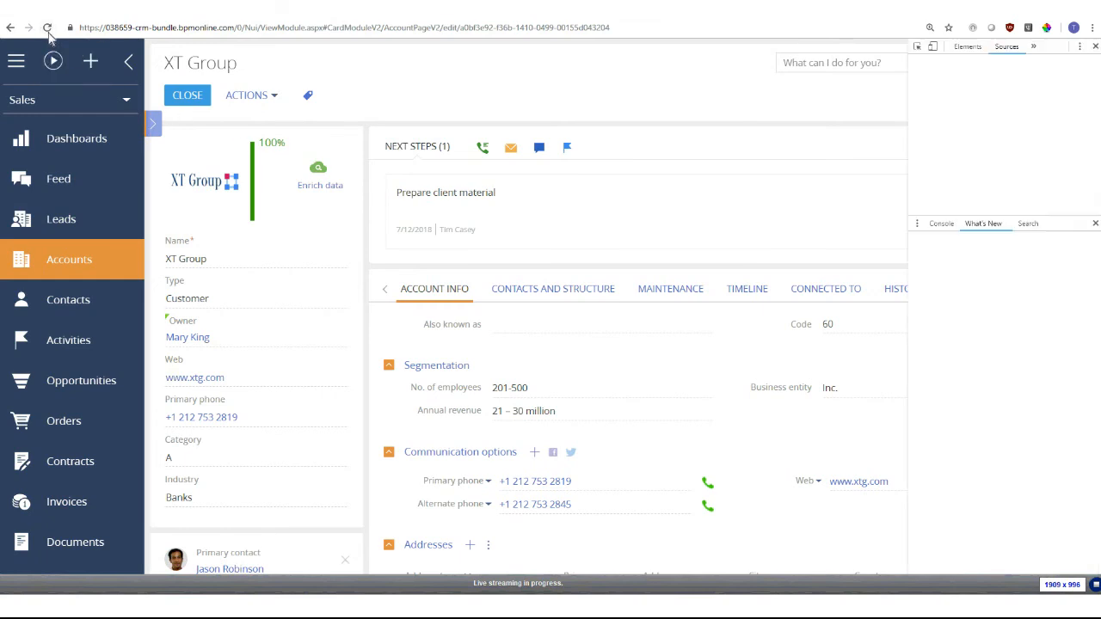
{"action": "right_click", "coordinate": [47, 28]}
{"action": "left_click", "coordinate": [55, 71]}
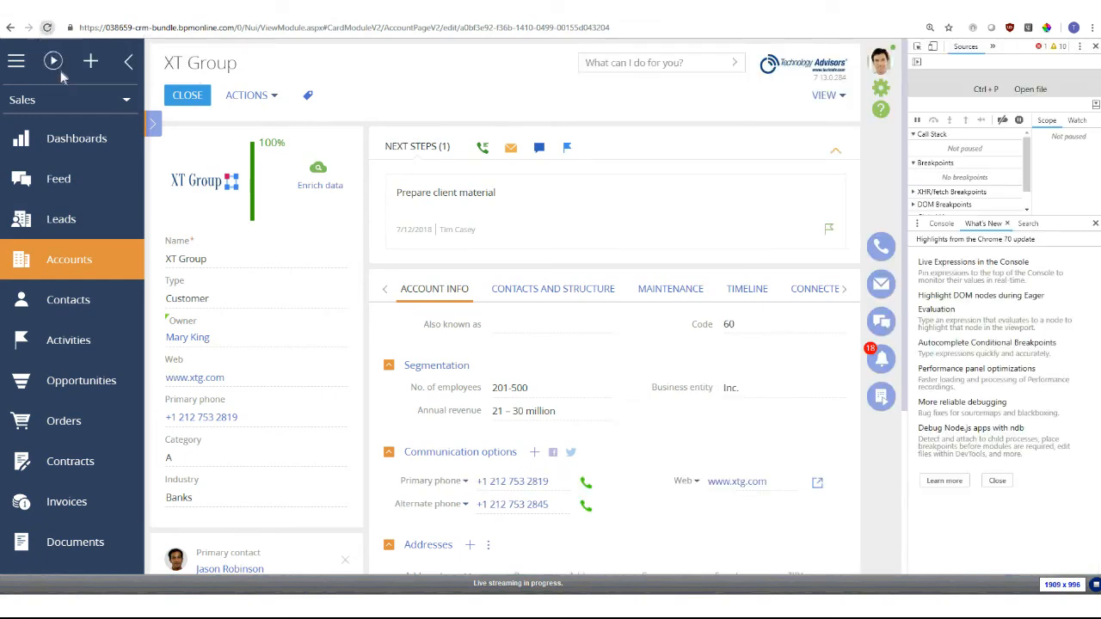
{"action": "left_click", "coordinate": [1095, 47]}
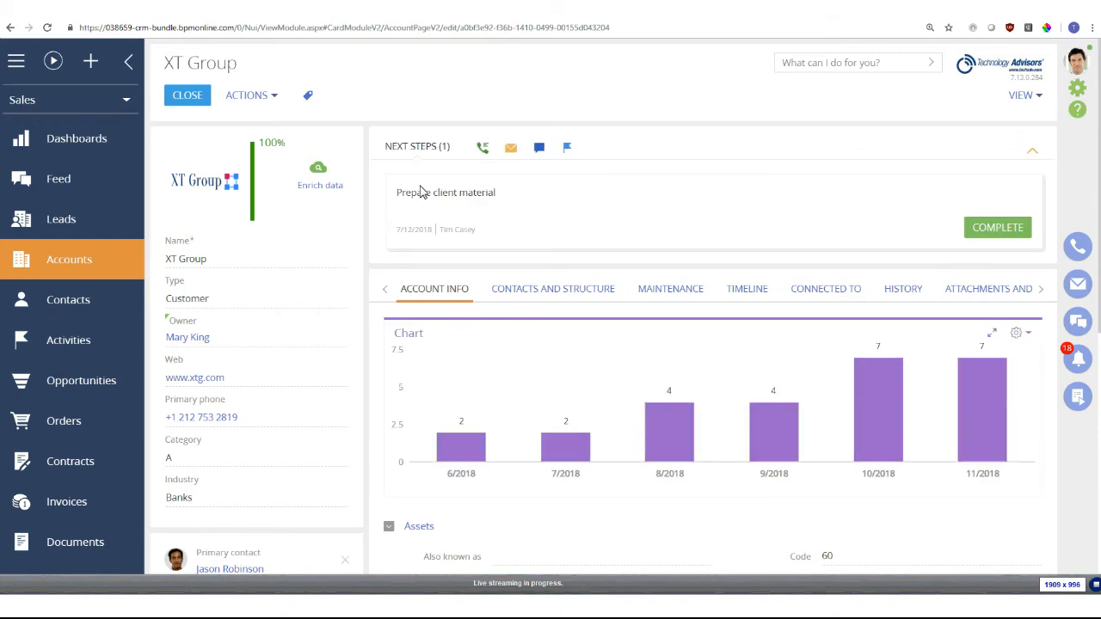
Step: Expand the Assets detail on the XT Group account and examine its records together with the chart above
{"action": "scroll", "coordinate": [955, 136], "scroll_direction": "down", "scroll_amount": 3}
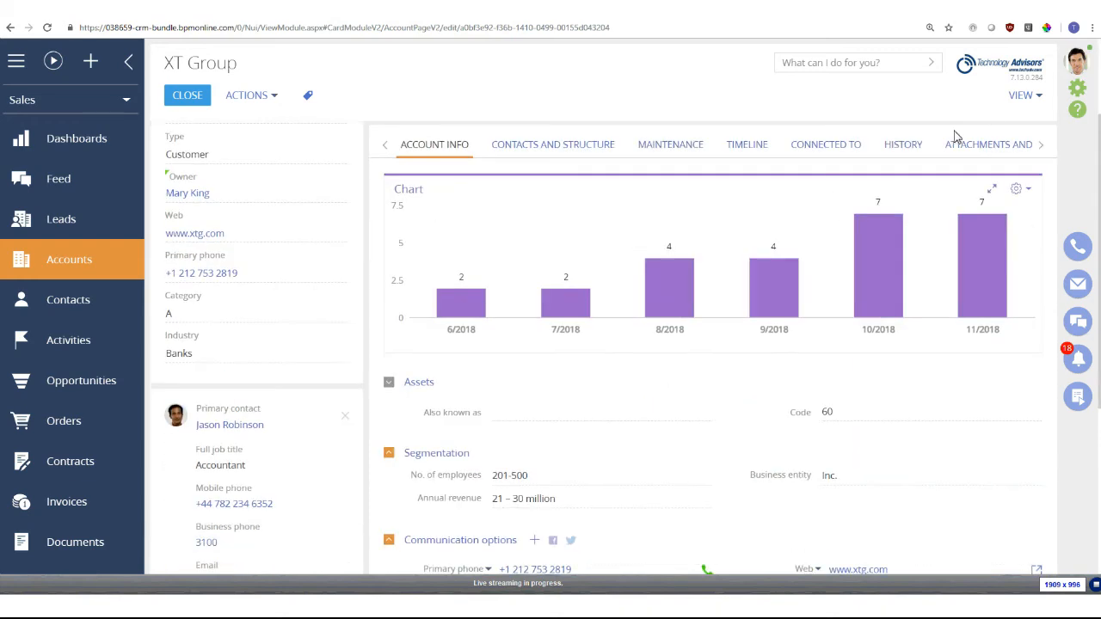
{"action": "left_click", "coordinate": [436, 387]}
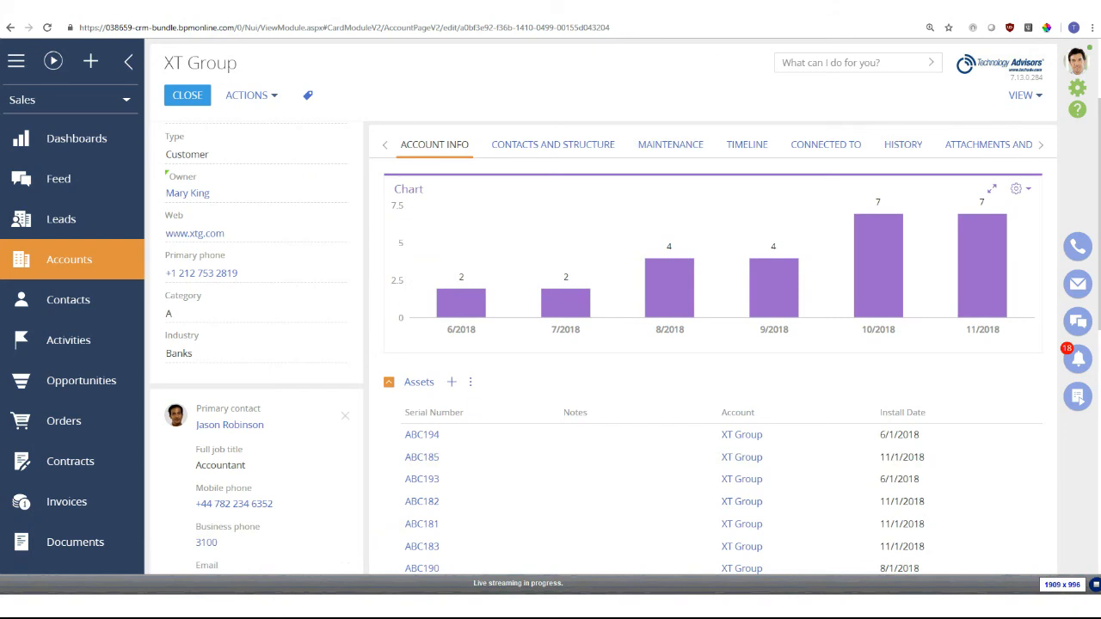
{"action": "scroll", "coordinate": [381, 81], "scroll_direction": "up", "scroll_amount": 3}
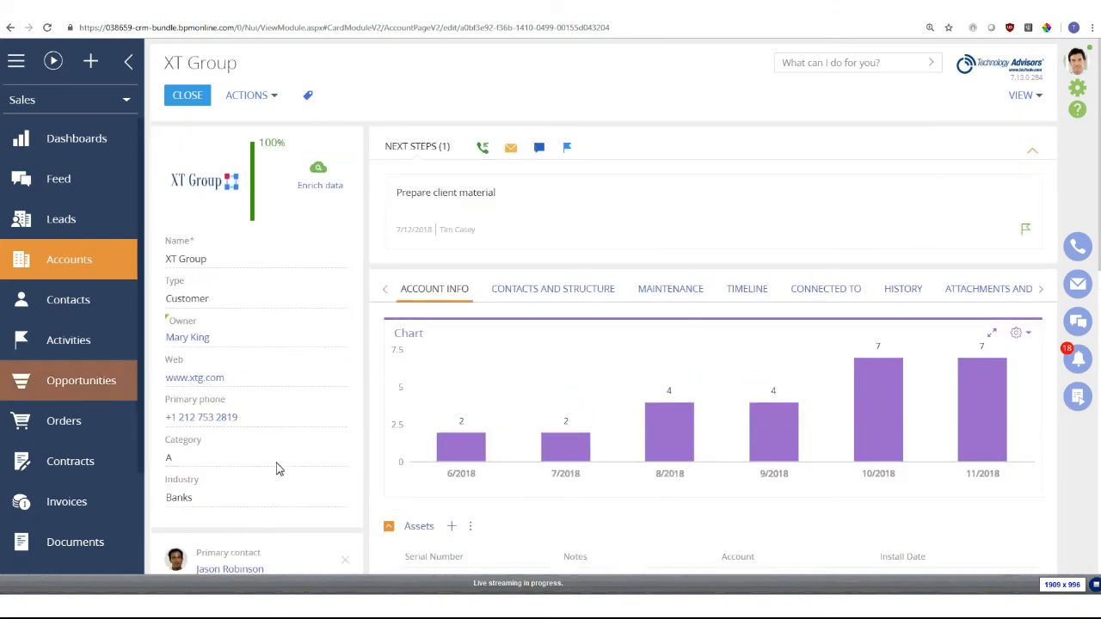
{"action": "scroll", "coordinate": [86, 464], "scroll_direction": "down", "scroll_amount": 3}
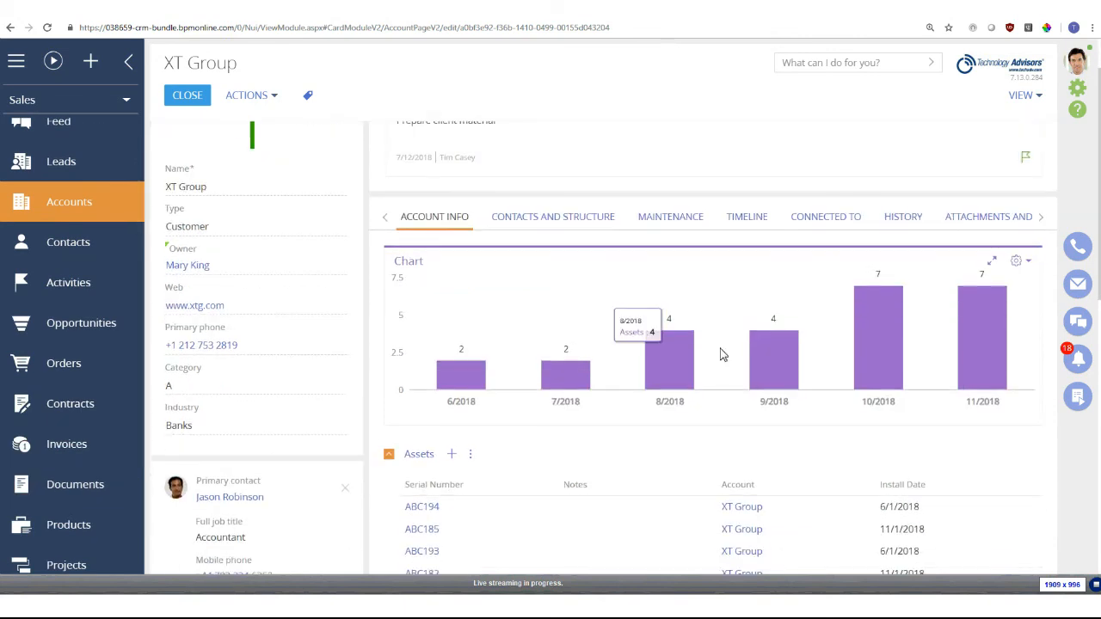
Step: Examine the XT Group account page, checking the Account and Install Date columns of its Assets detail against the chart
{"action": "scroll", "coordinate": [356, 340], "scroll_direction": "up", "scroll_amount": 2}
{"action": "left_click_drag", "start_coordinate": [250, 69], "coordinate": [204, 76]}
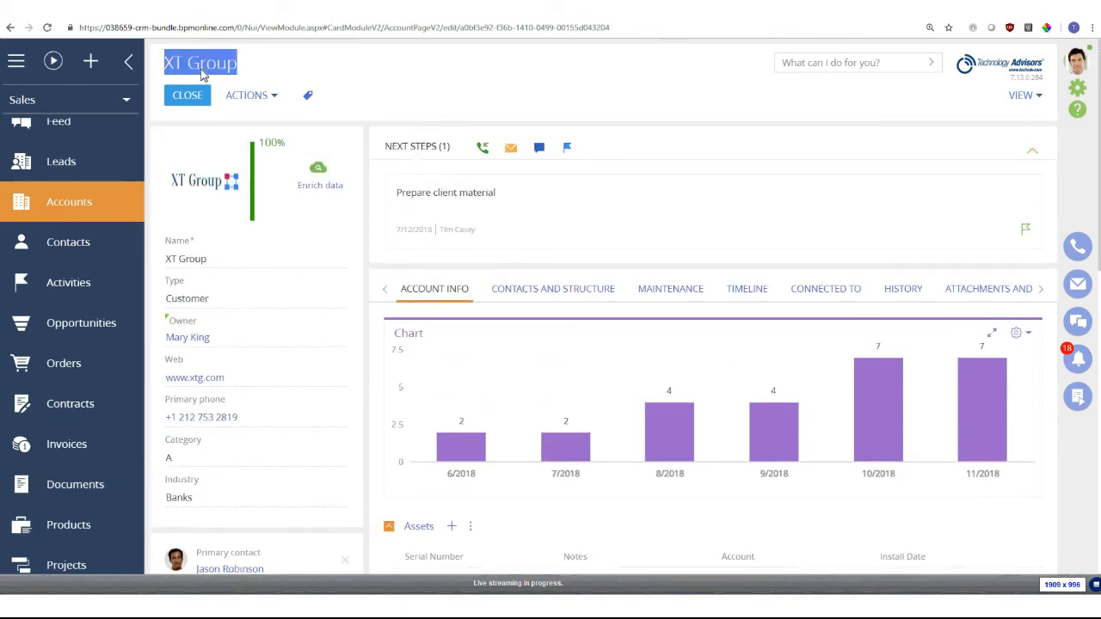
{"action": "left_click", "coordinate": [164, 74]}
{"action": "scroll", "coordinate": [277, 66], "scroll_direction": "down", "scroll_amount": 5}
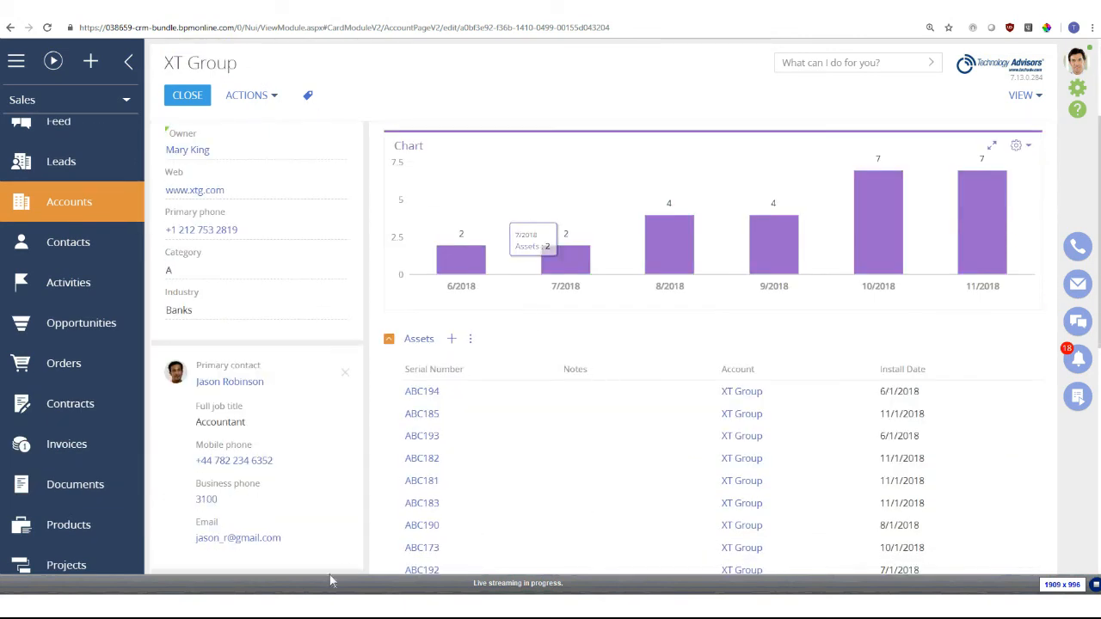
{"action": "scroll", "coordinate": [357, 555], "scroll_direction": "down", "scroll_amount": 2}
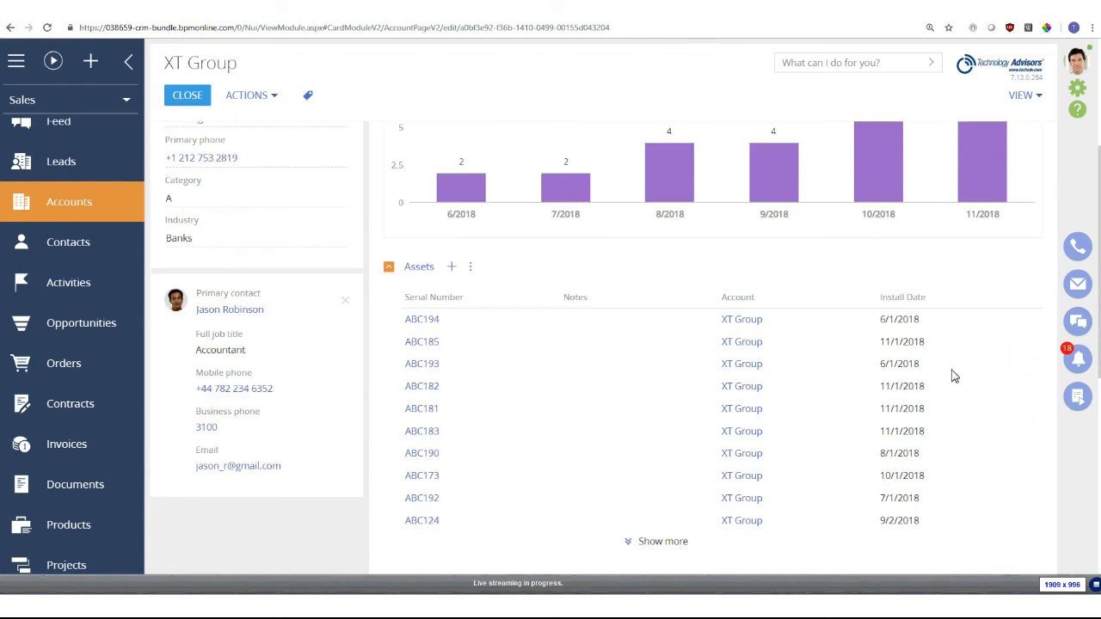
{"action": "scroll", "coordinate": [715, 514], "scroll_direction": "down", "scroll_amount": 1}
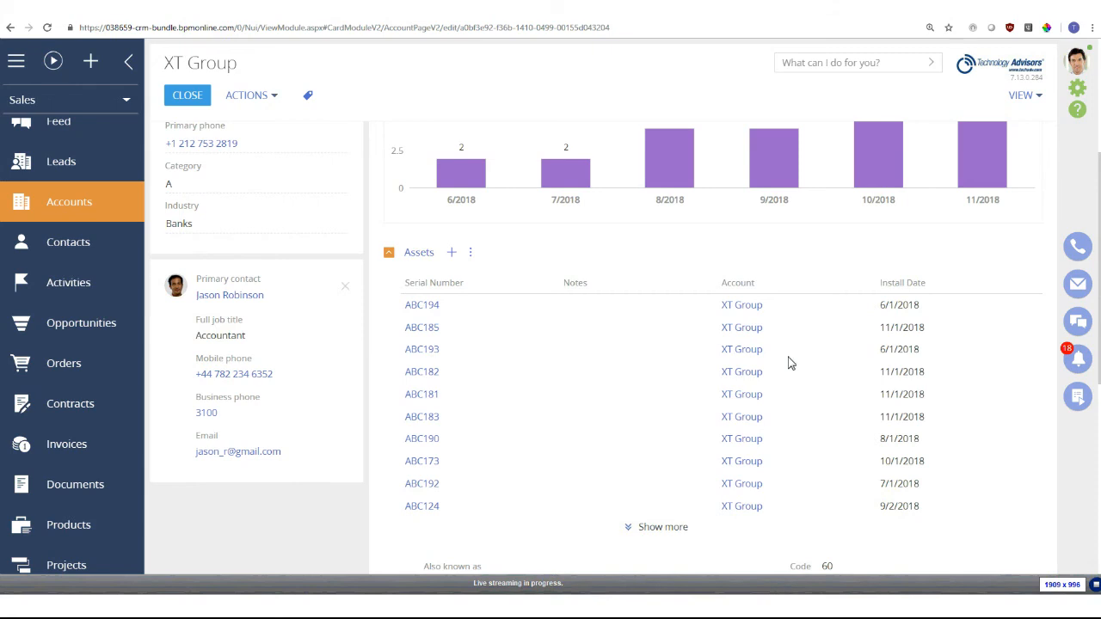
{"action": "scroll", "coordinate": [790, 363], "scroll_direction": "up", "scroll_amount": 3}
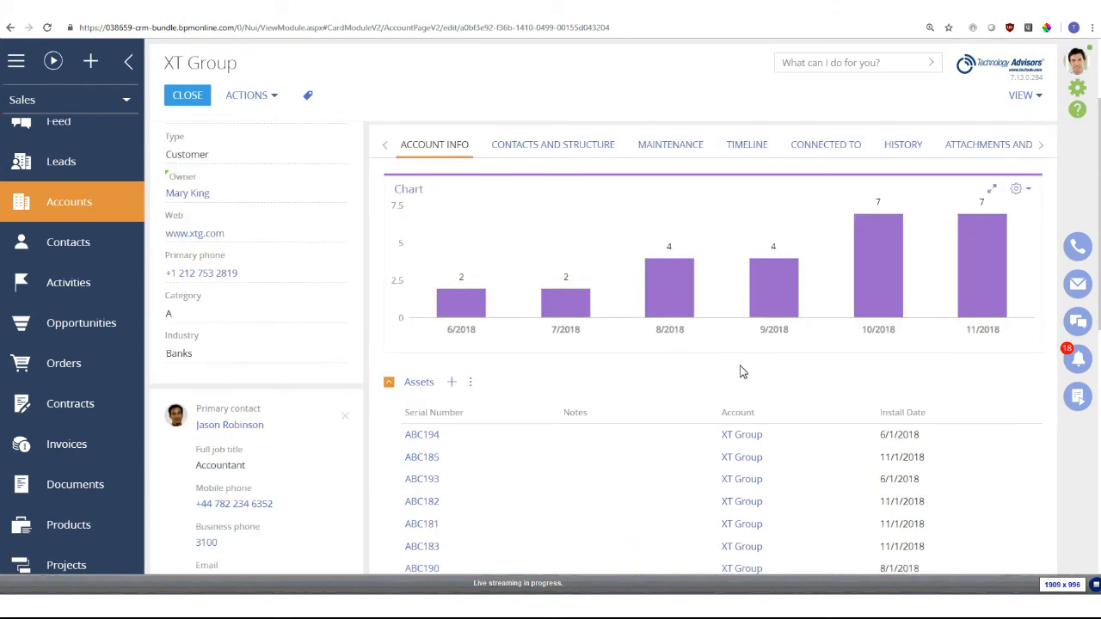
Step: Open the column setup of the Assets detail and remove the Notes and Account columns
{"action": "left_click", "coordinate": [470, 384]}
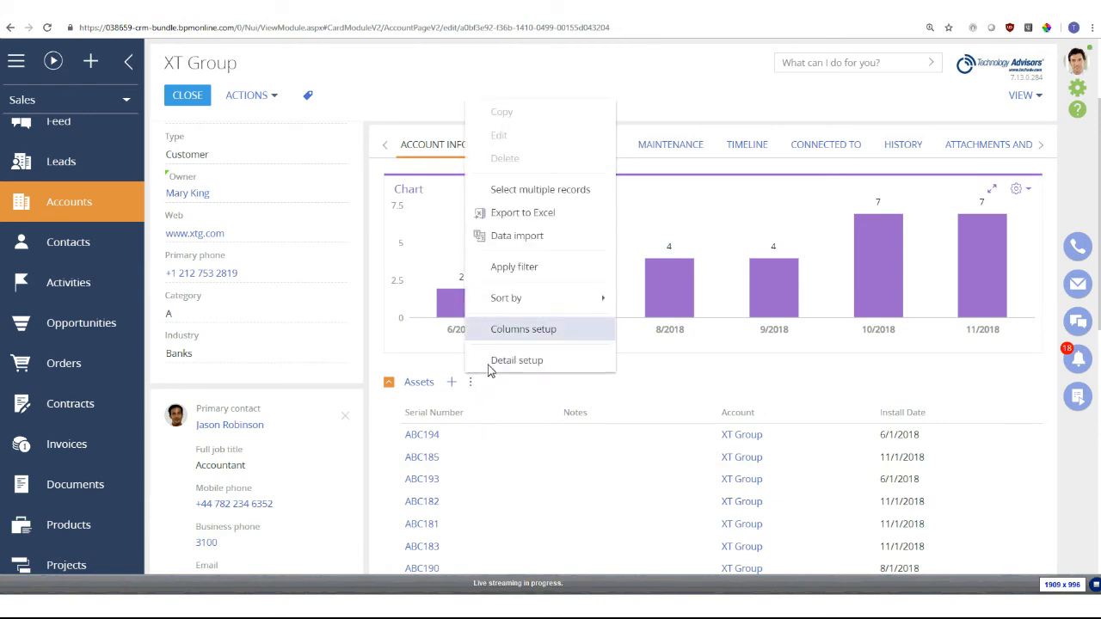
{"action": "left_click", "coordinate": [506, 341]}
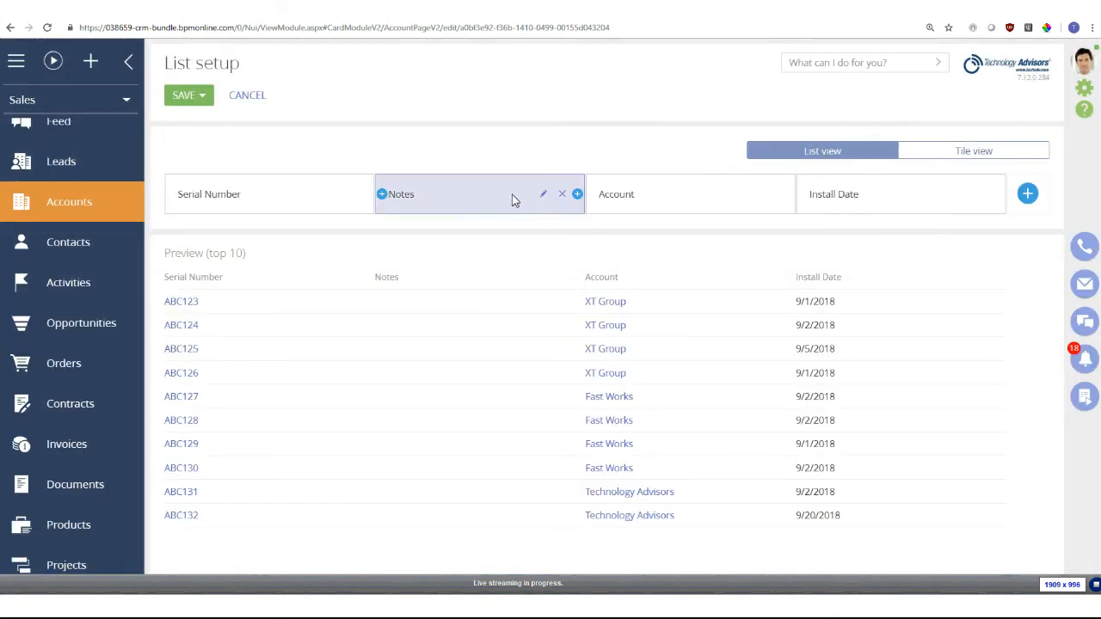
{"action": "left_click", "coordinate": [563, 194]}
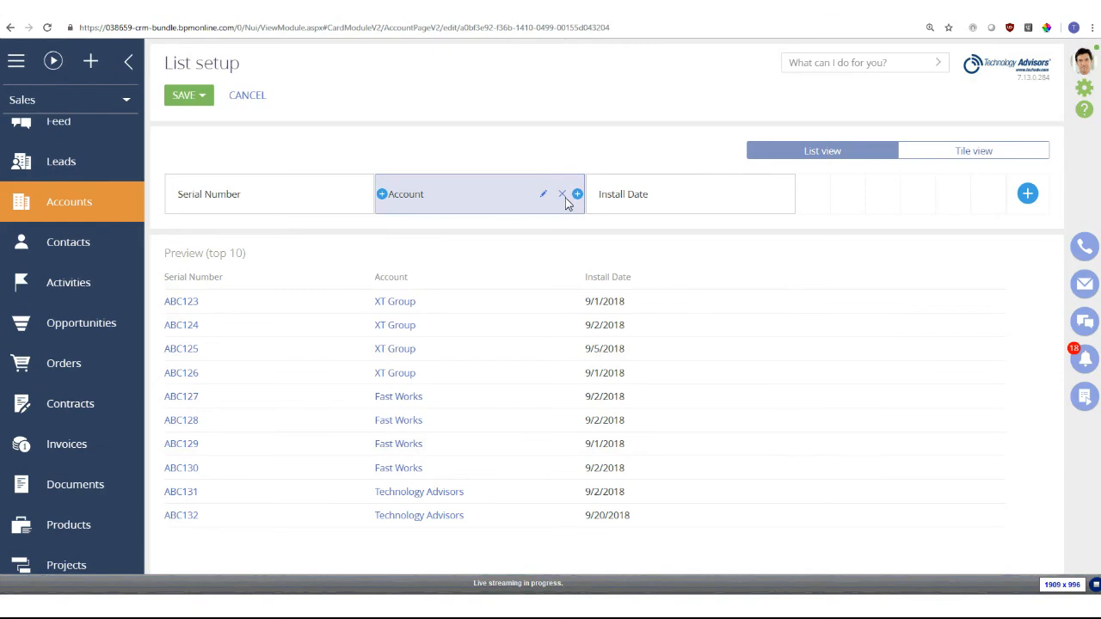
{"action": "left_click", "coordinate": [562, 194]}
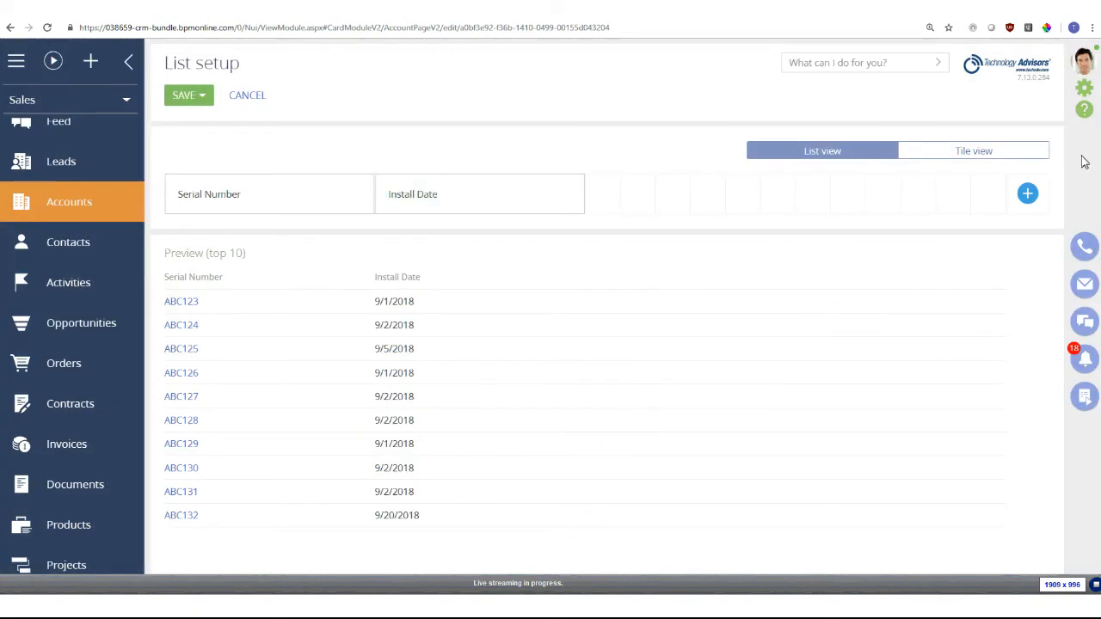
Step: Add the Install Cost and Equipment Type columns to the Assets detail list and save the column setup
{"action": "left_click", "coordinate": [1029, 194]}
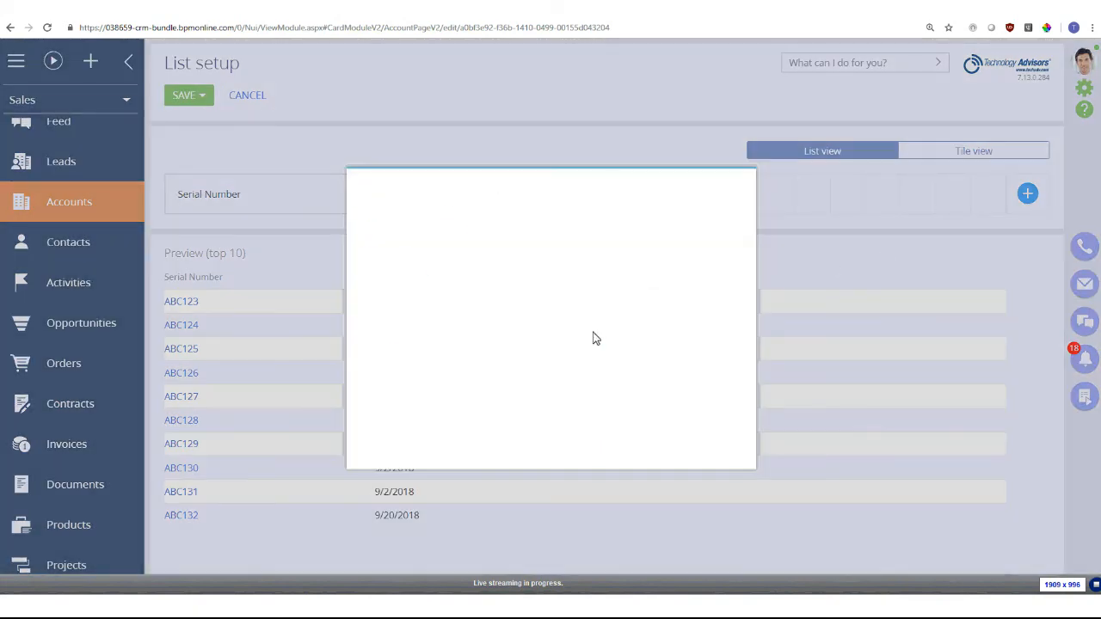
{"action": "type", "text": "in"}
{"action": "left_click", "coordinate": [430, 352]}
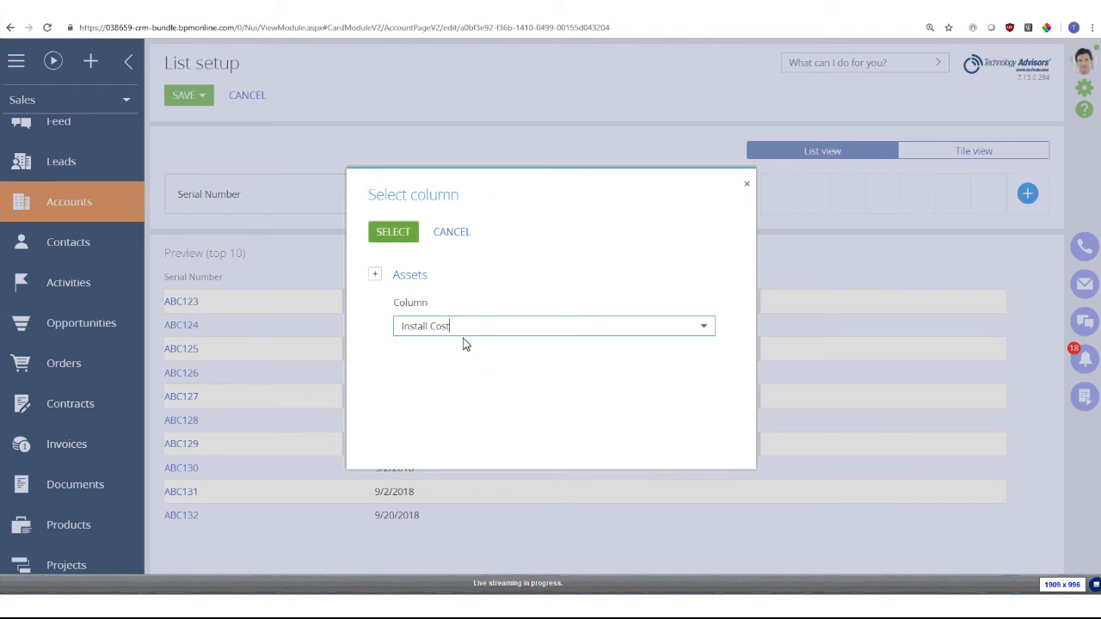
{"action": "left_click", "coordinate": [394, 232]}
{"action": "left_click", "coordinate": [1029, 194]}
{"action": "type", "text": "eq"}
{"action": "left_click", "coordinate": [489, 348]}
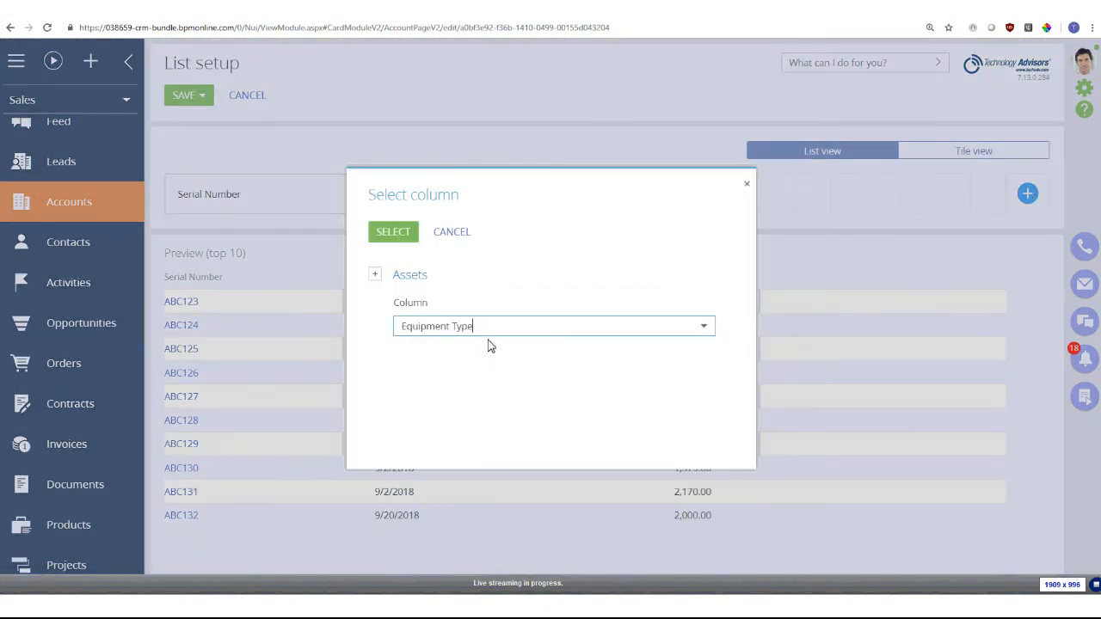
{"action": "left_click", "coordinate": [401, 233]}
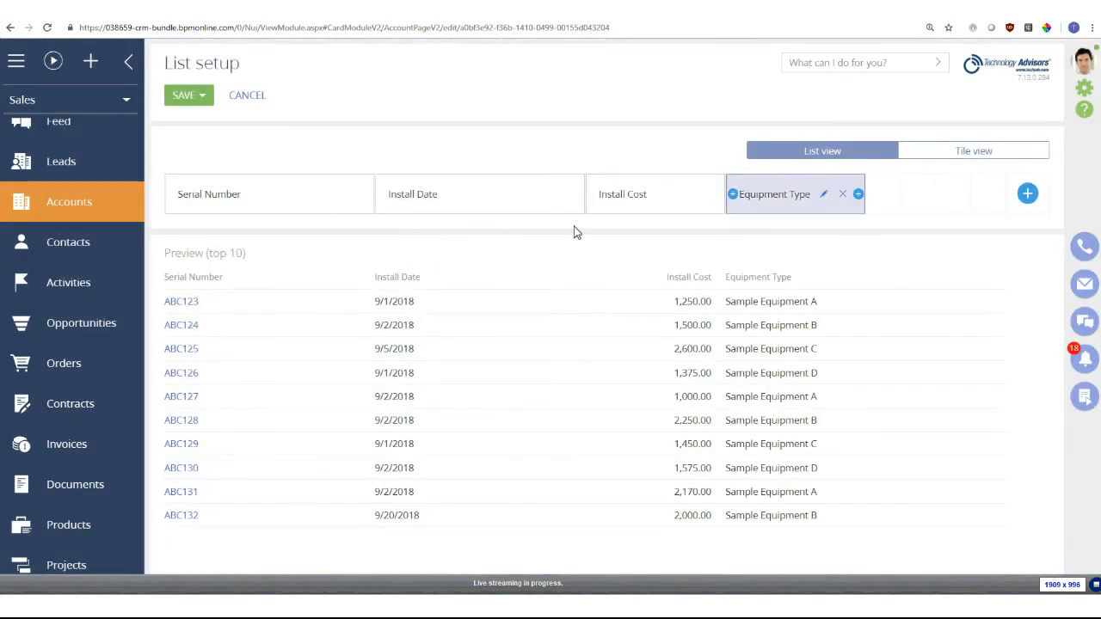
{"action": "left_click", "coordinate": [211, 97]}
{"action": "left_click", "coordinate": [208, 111]}
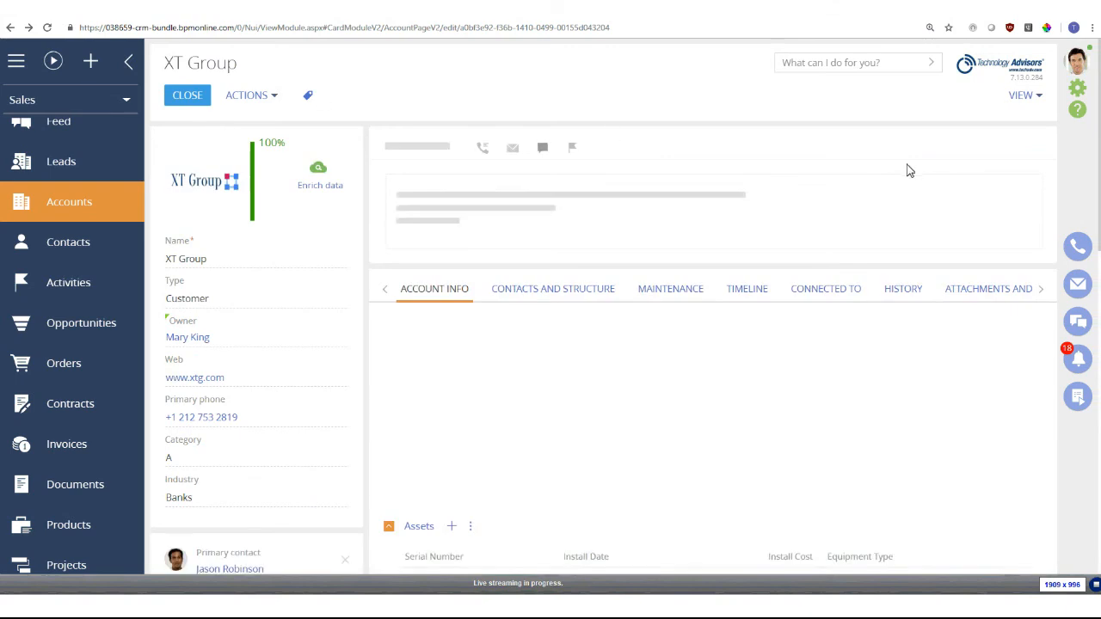
Step: Review the reconfigured Assets detail on the account page with the browser zoom reduced to 110%
{"action": "scroll", "coordinate": [826, 376], "scroll_direction": "down", "scroll_amount": 5}
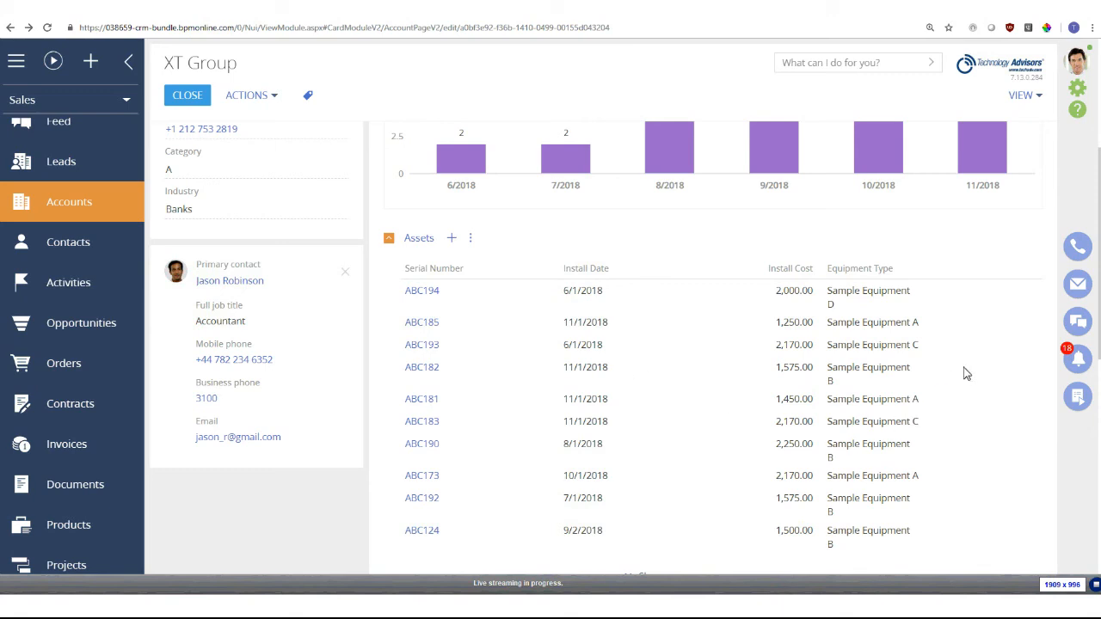
{"action": "scroll", "coordinate": [953, 361], "scroll_direction": "up", "scroll_amount": 1}
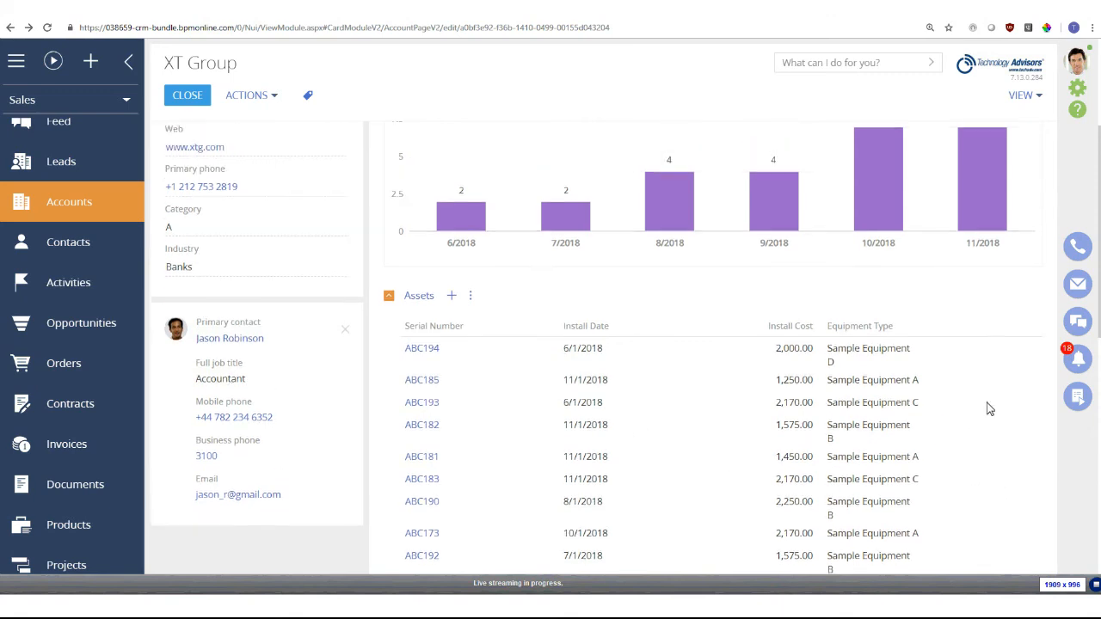
{"action": "key", "text": "ctrl+minus"}
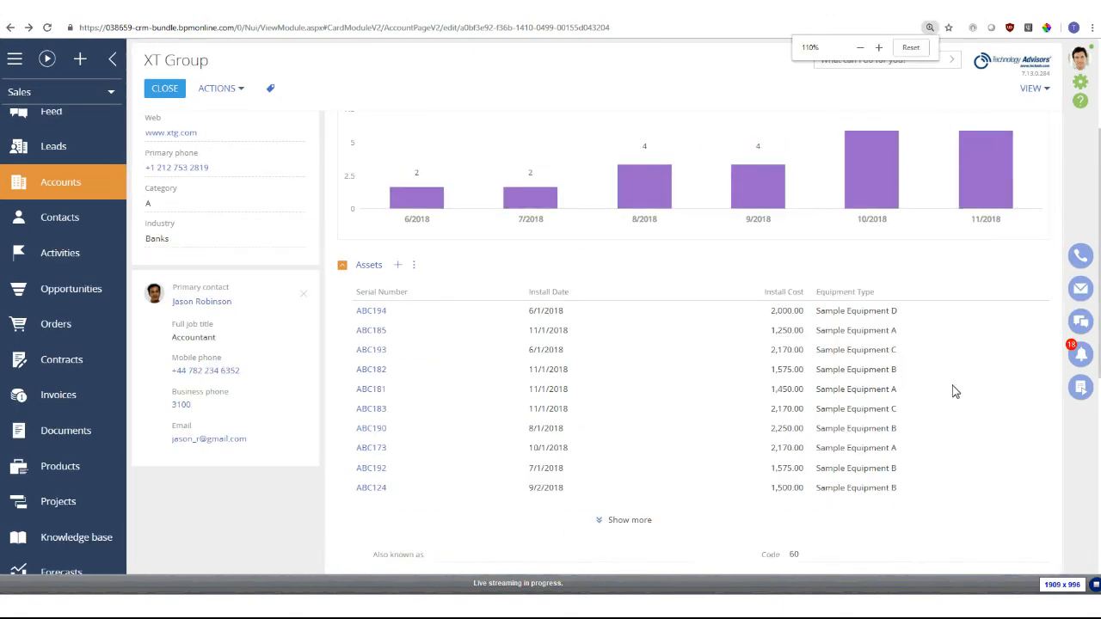
{"action": "scroll", "coordinate": [857, 416], "scroll_direction": "up", "scroll_amount": 2}
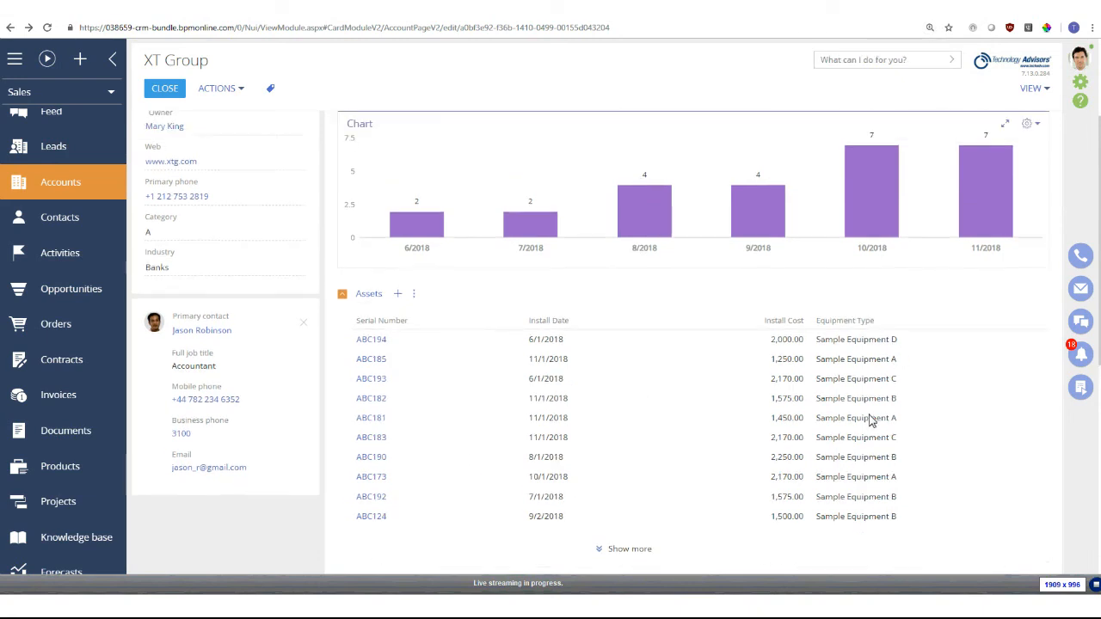
{"action": "scroll", "coordinate": [884, 439], "scroll_direction": "up", "scroll_amount": 1}
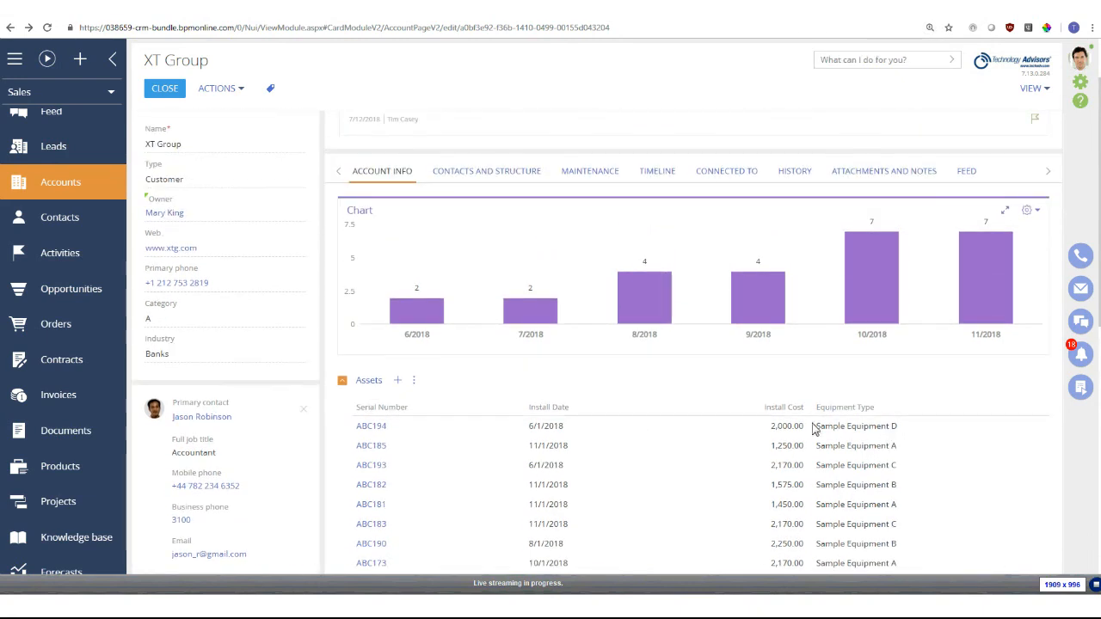
Step: Switch the Assets chart to the Pie type and display the records behind its 11/2018 slice
{"action": "mouse_move", "coordinate": [495, 327]}
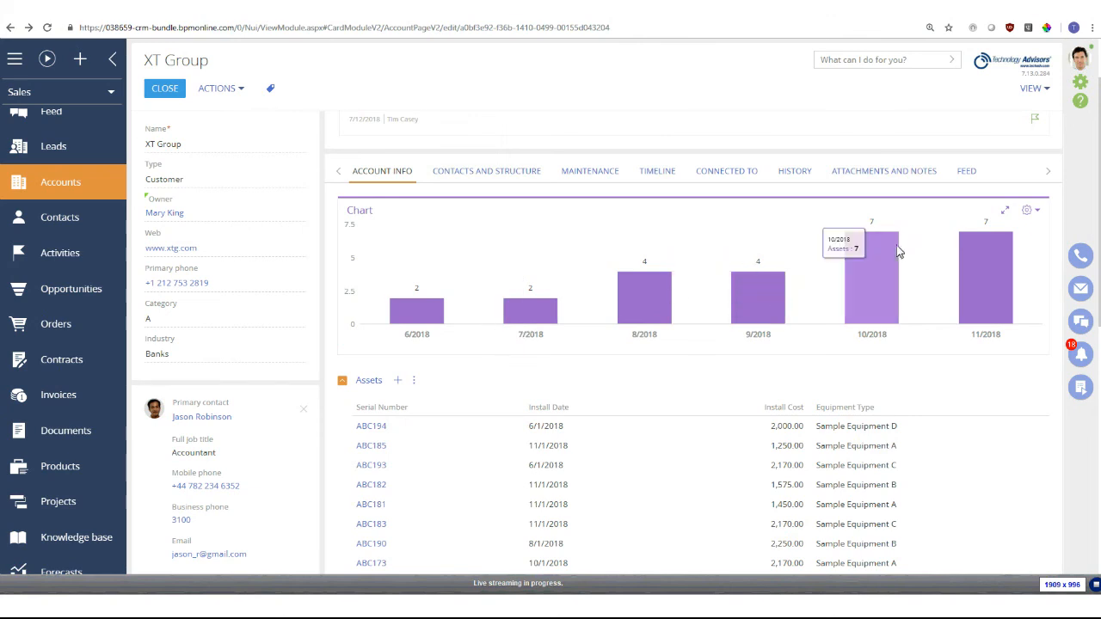
{"action": "left_click", "coordinate": [1031, 211]}
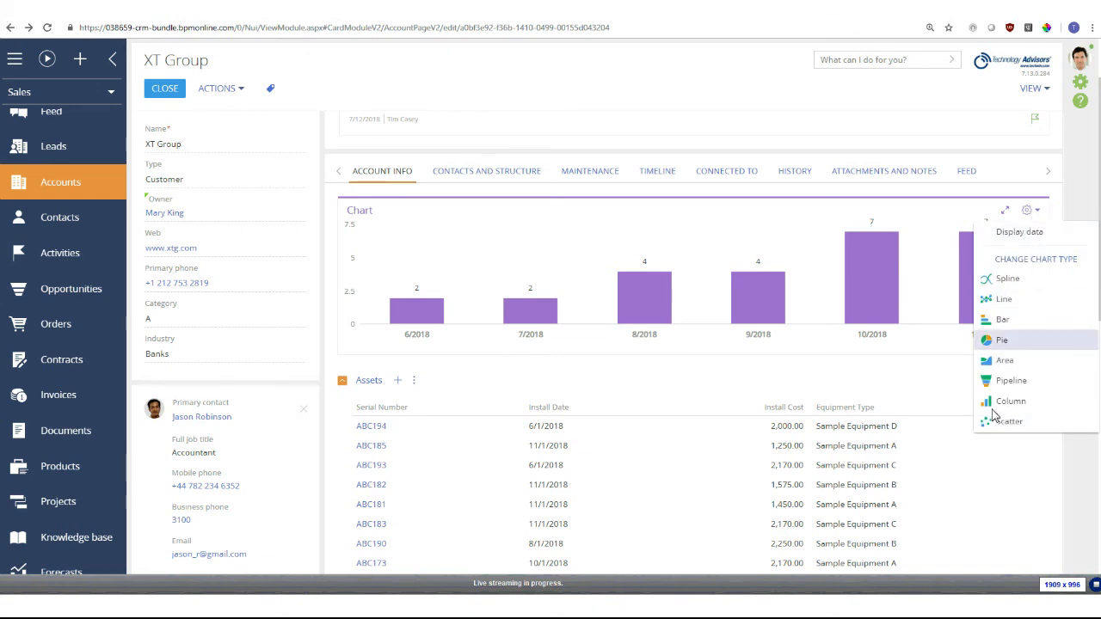
{"action": "left_click", "coordinate": [1001, 342]}
{"action": "mouse_move", "coordinate": [671, 297]}
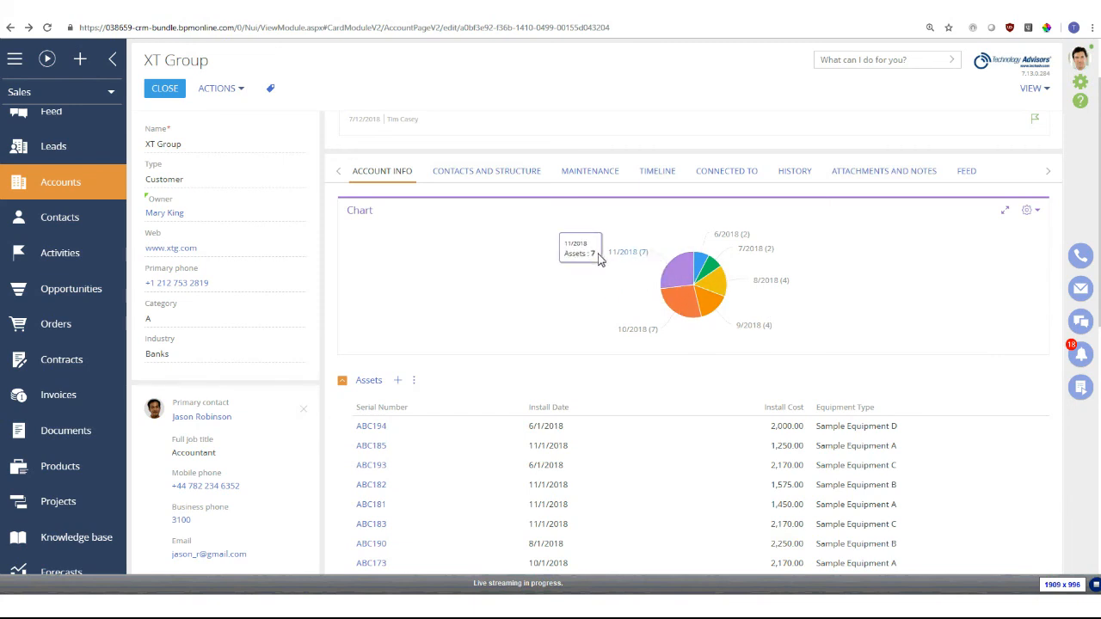
{"action": "left_click", "coordinate": [672, 272]}
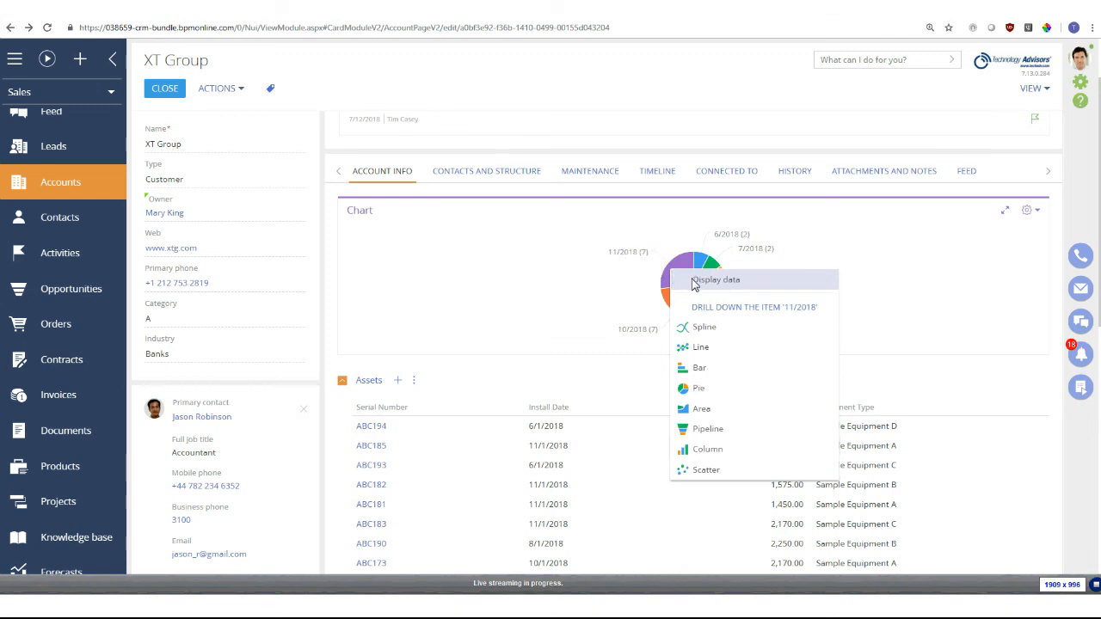
{"action": "left_click", "coordinate": [714, 281]}
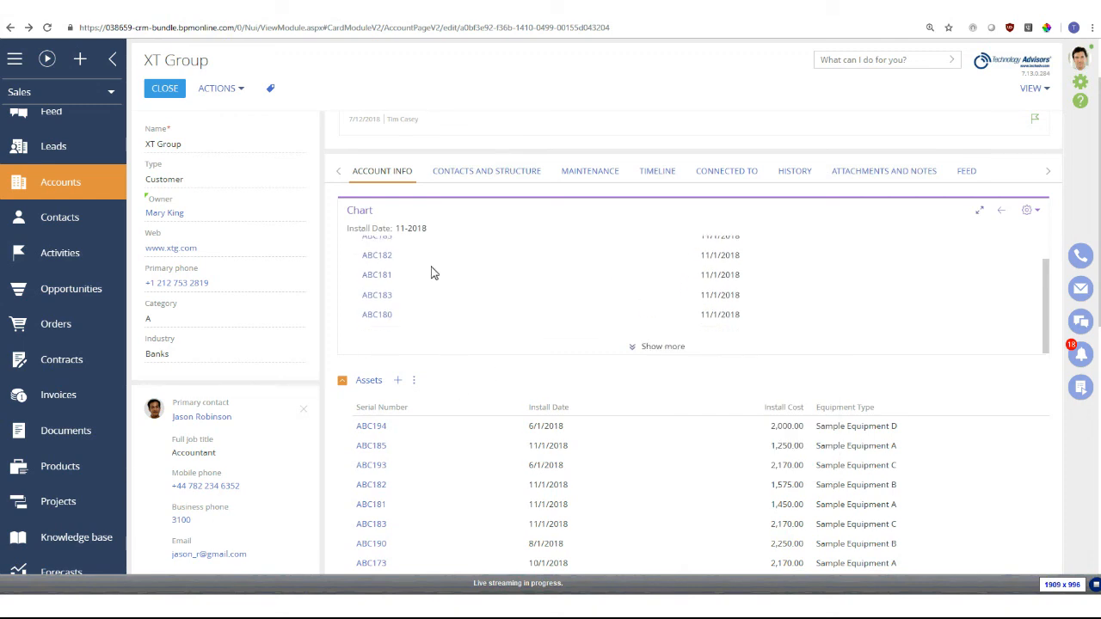
{"action": "scroll", "coordinate": [413, 267], "scroll_direction": "up", "scroll_amount": 1}
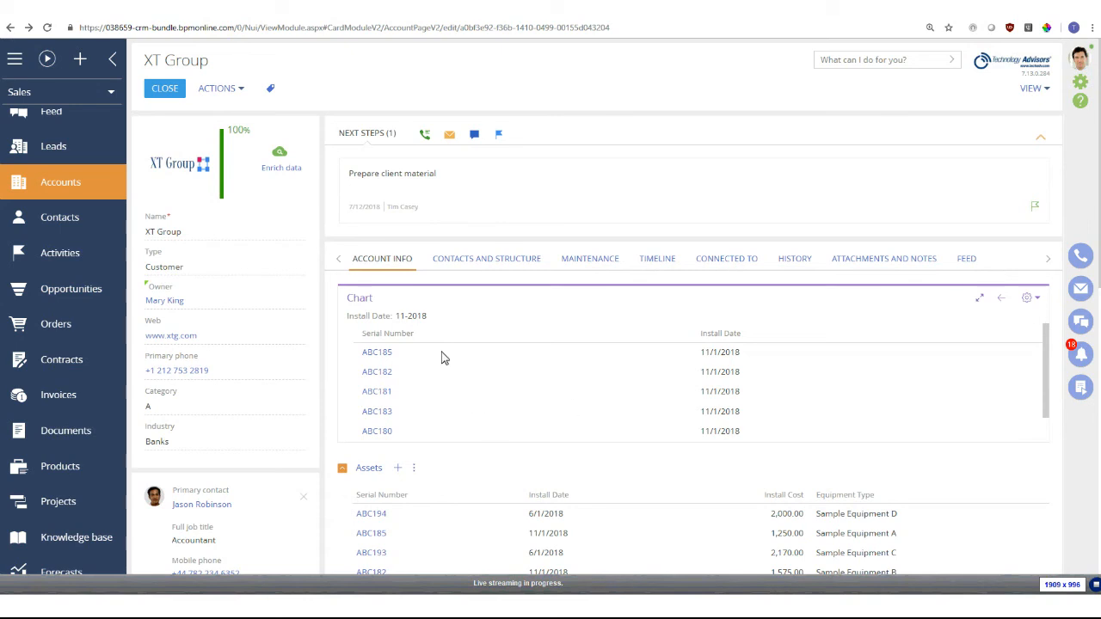
Step: Open the field selection for the chart's record list, switch it to list view, and add the Serial Number column
{"action": "left_click", "coordinate": [1036, 298]}
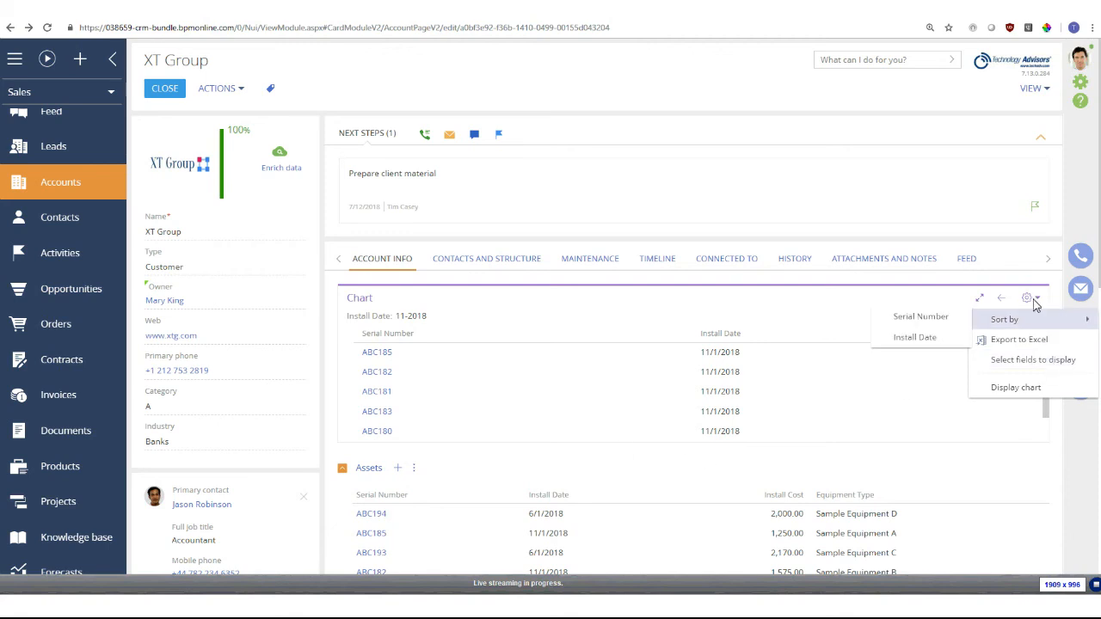
{"action": "left_click", "coordinate": [1024, 364]}
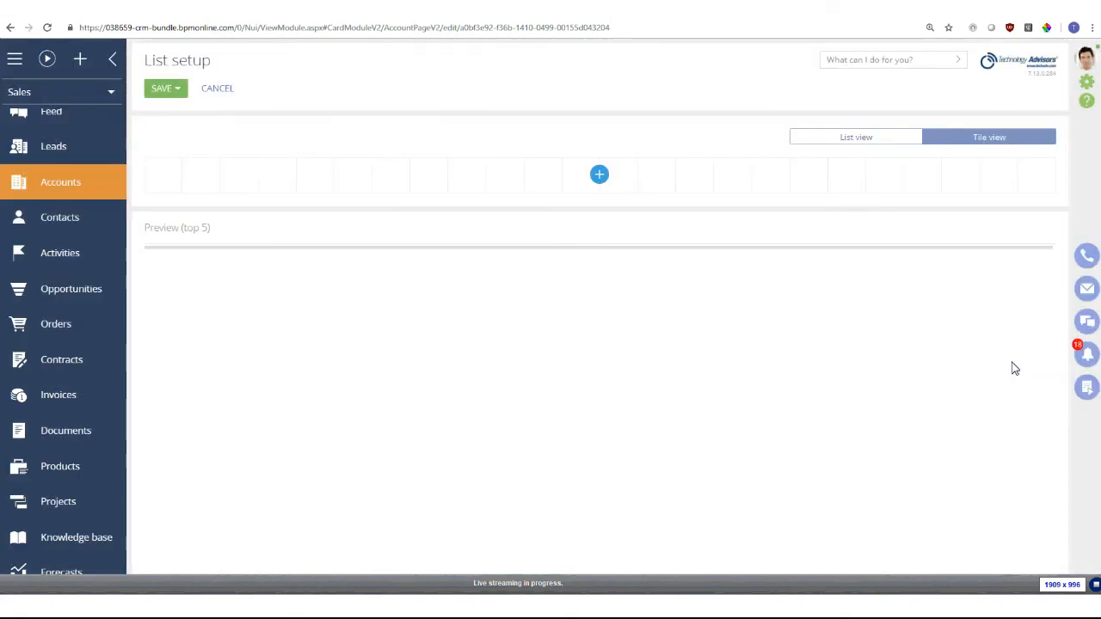
{"action": "left_click", "coordinate": [854, 140]}
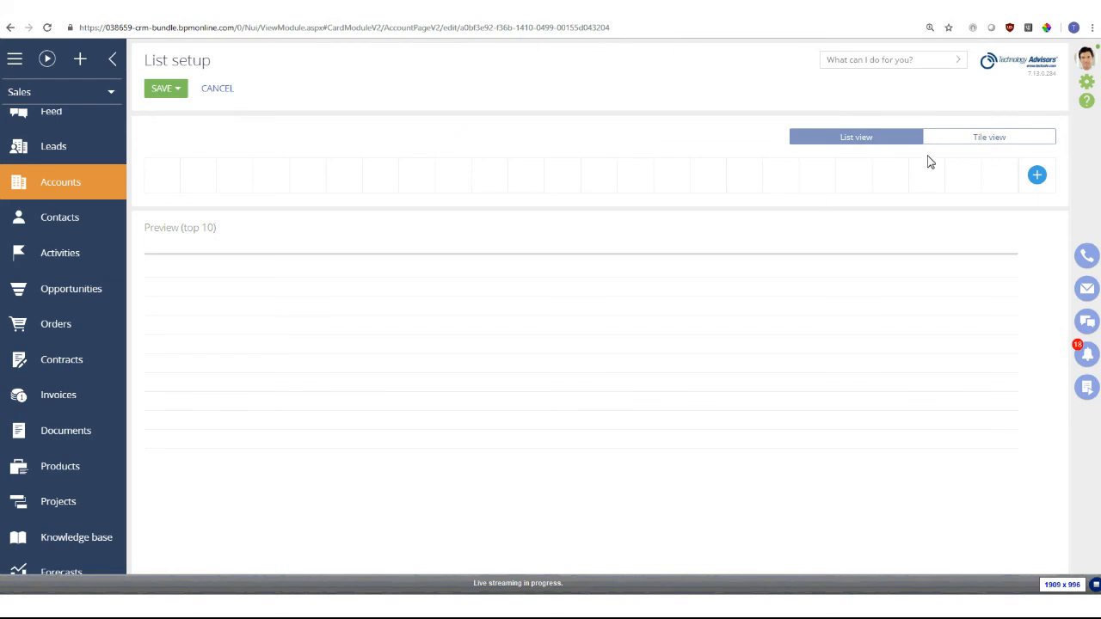
{"action": "left_click", "coordinate": [1036, 175]}
{"action": "type", "text": "ser"}
{"action": "left_click", "coordinate": [452, 347]}
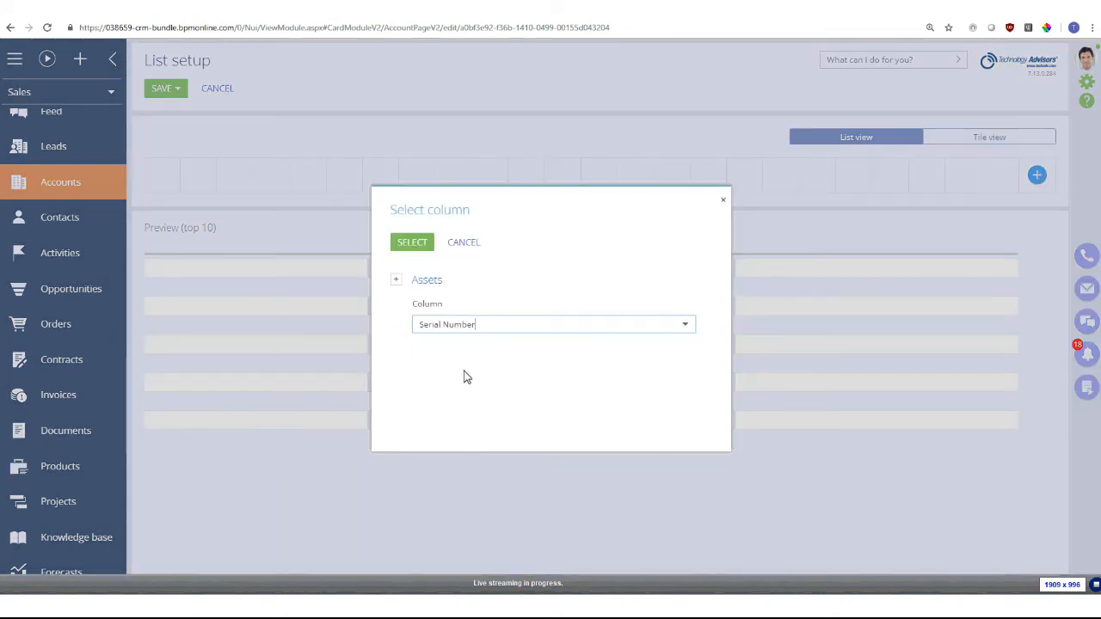
{"action": "left_click", "coordinate": [413, 241]}
Step: Add the Install Cost and Equipment Type columns to the chart's record list
{"action": "left_click", "coordinate": [1036, 175]}
{"action": "type", "text": "iu"}
{"action": "double_click", "coordinate": [428, 328]}
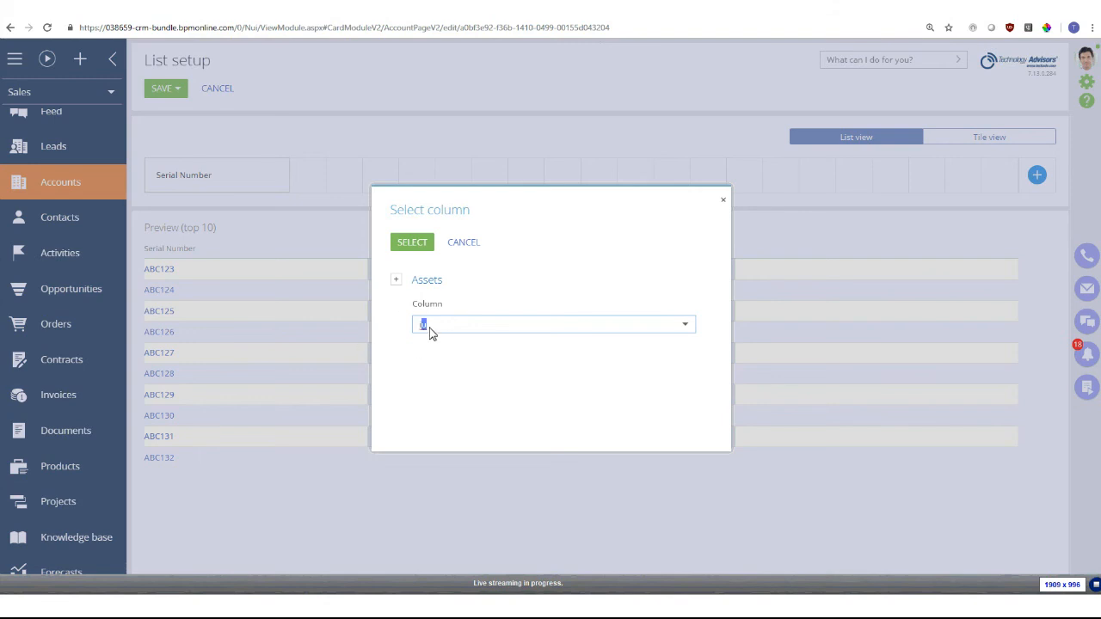
{"action": "type", "text": "in"}
{"action": "left_click", "coordinate": [454, 346]}
{"action": "left_click", "coordinate": [417, 242]}
{"action": "left_click", "coordinate": [1036, 175]}
{"action": "type", "text": "eq"}
{"action": "left_click", "coordinate": [482, 347]}
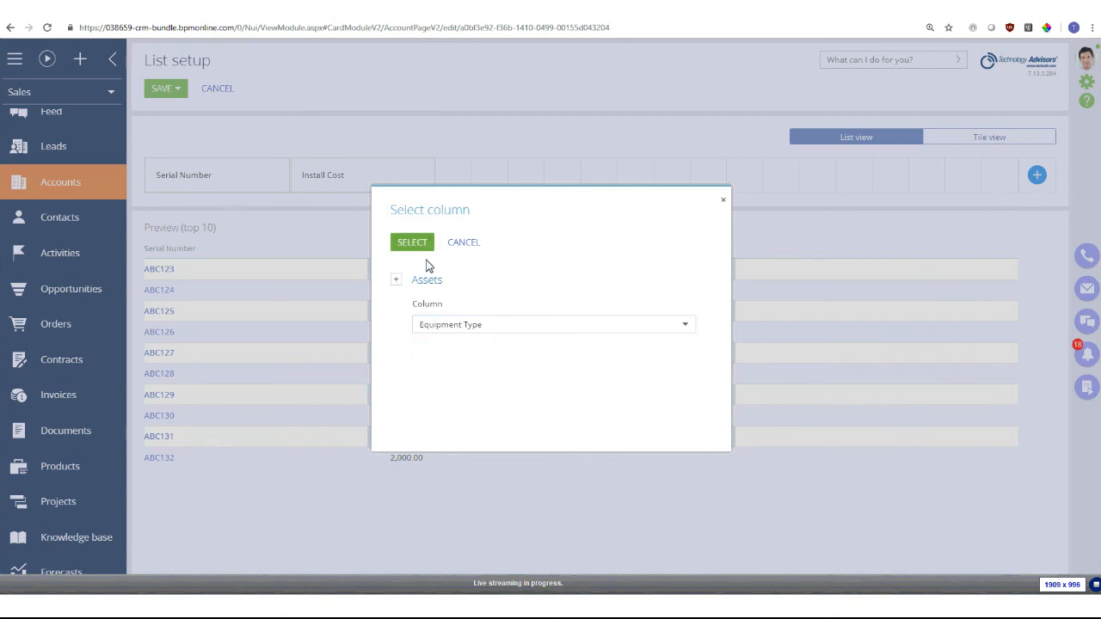
{"action": "left_click", "coordinate": [413, 241]}
Step: Add the Install Date column to the chart's record list and save the list setup
{"action": "left_click", "coordinate": [1035, 178]}
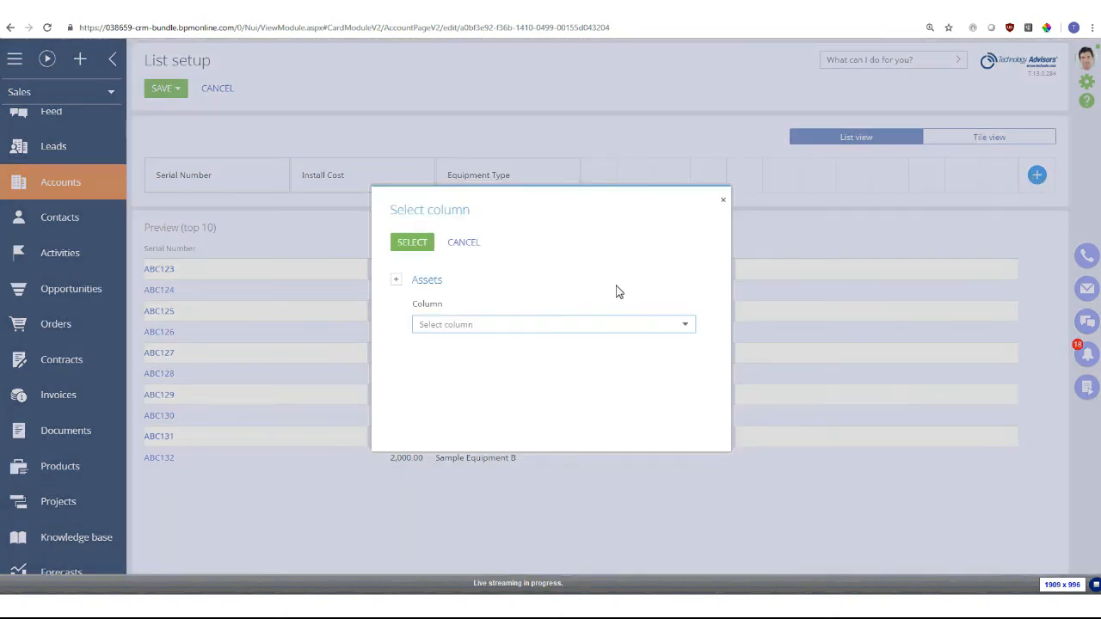
{"action": "left_click", "coordinate": [646, 326]}
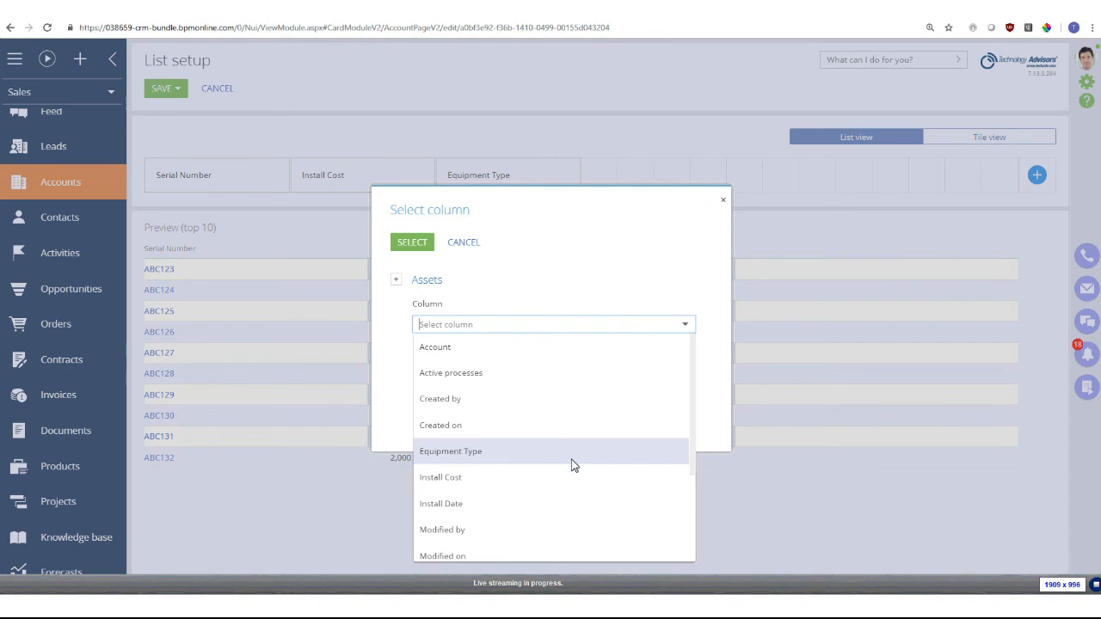
{"action": "left_click", "coordinate": [517, 504]}
{"action": "left_click", "coordinate": [412, 244]}
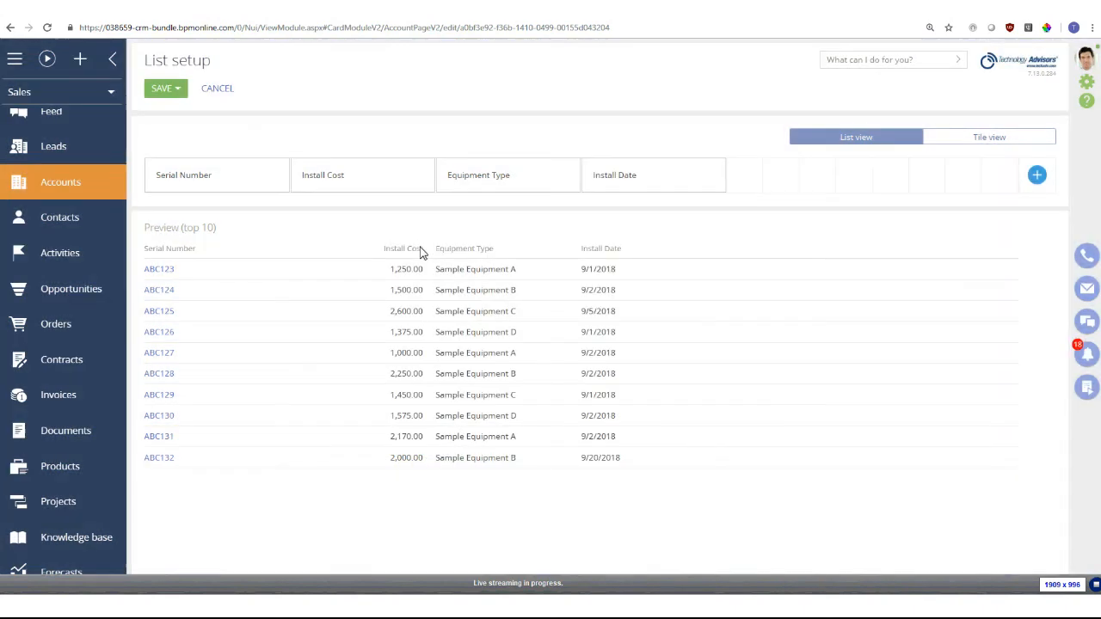
{"action": "left_click", "coordinate": [177, 90]}
{"action": "left_click", "coordinate": [178, 110]}
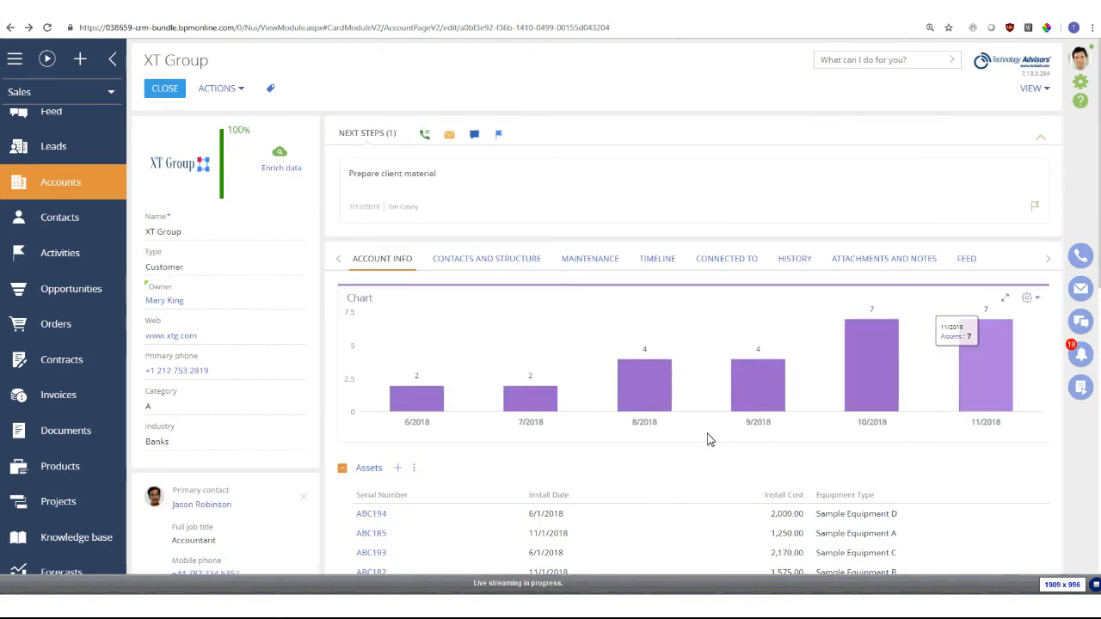
Step: Display the records behind the chart's 11/2018 column on the XT Group account and open asset ABC185
{"action": "left_click", "coordinate": [1014, 356]}
{"action": "left_click", "coordinate": [959, 364]}
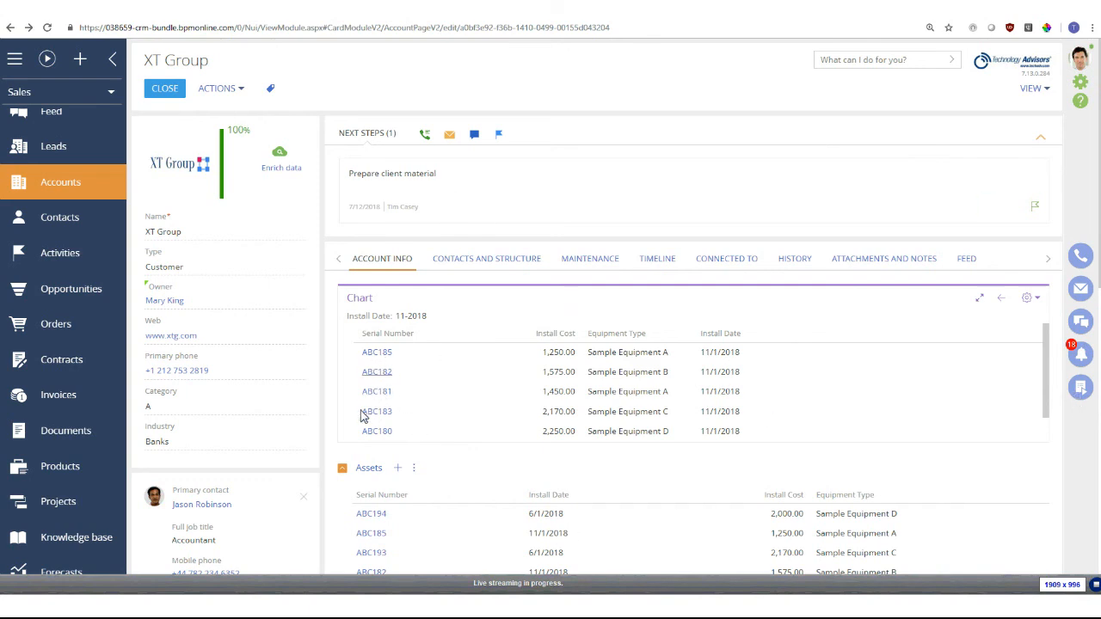
{"action": "left_click", "coordinate": [378, 355]}
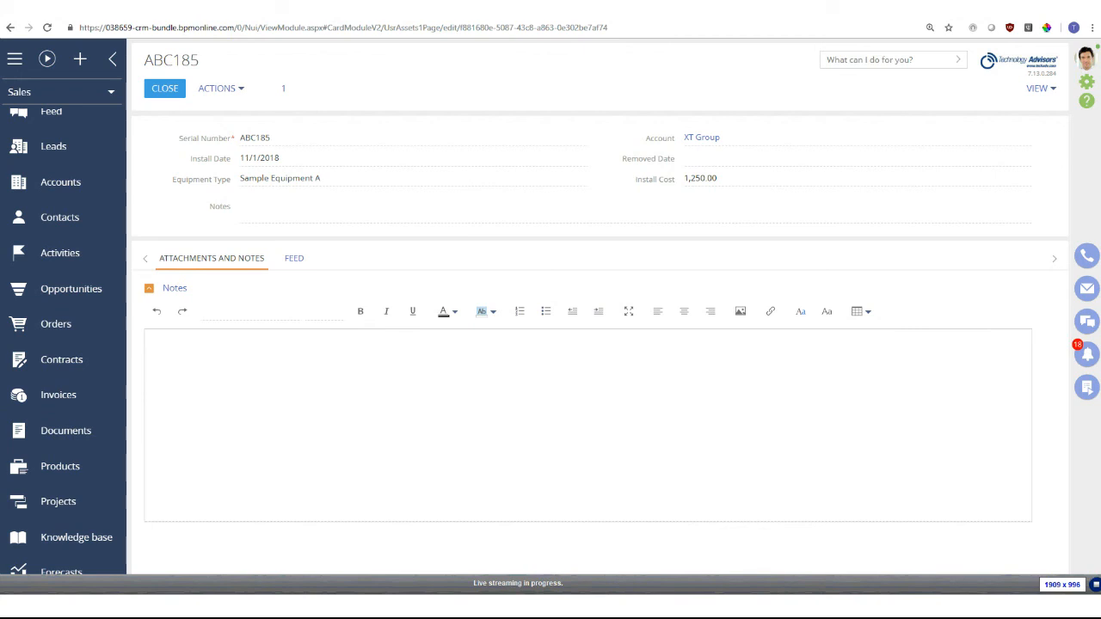
Step: Open the ClearSoft Systems account from the Accounts section and examine the 9/2018 column in its Assets chart
{"action": "left_click", "coordinate": [71, 184]}
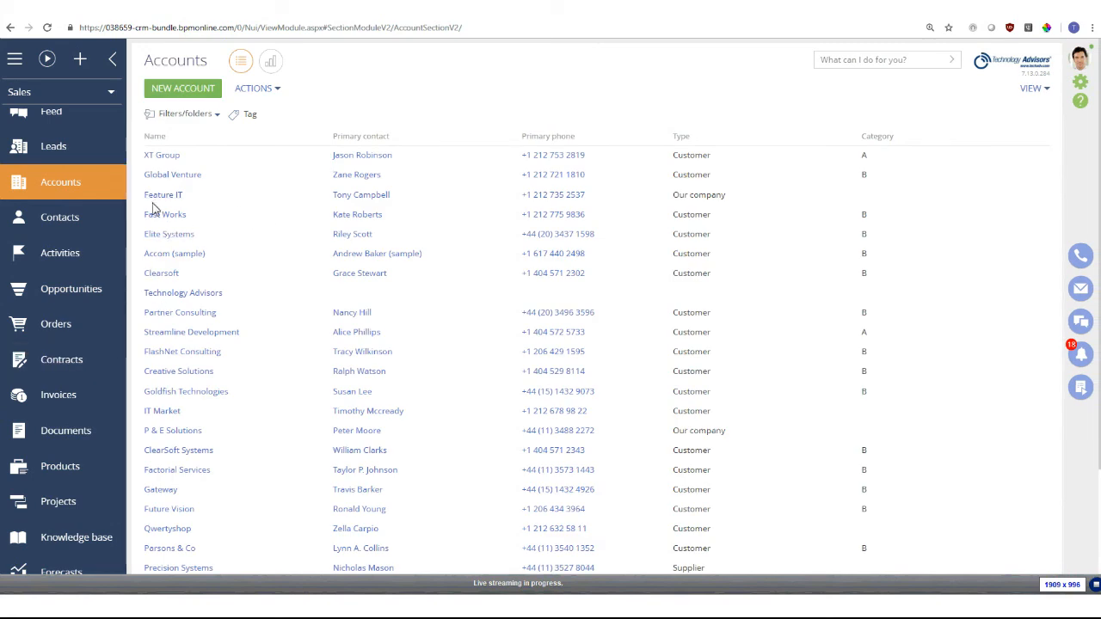
{"action": "left_click", "coordinate": [266, 453]}
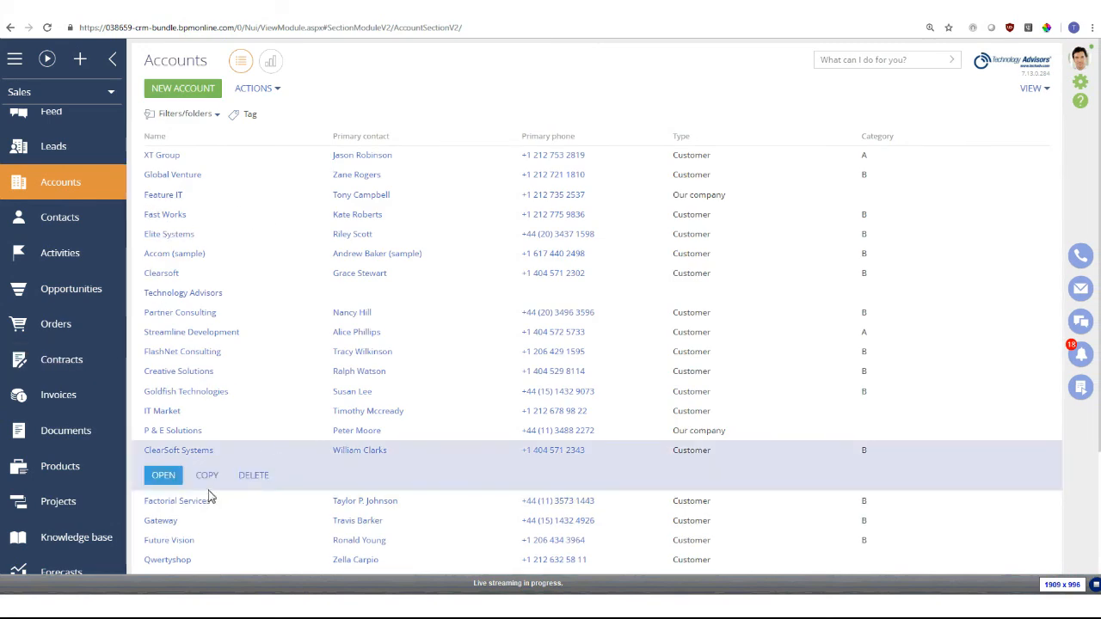
{"action": "left_click", "coordinate": [170, 478]}
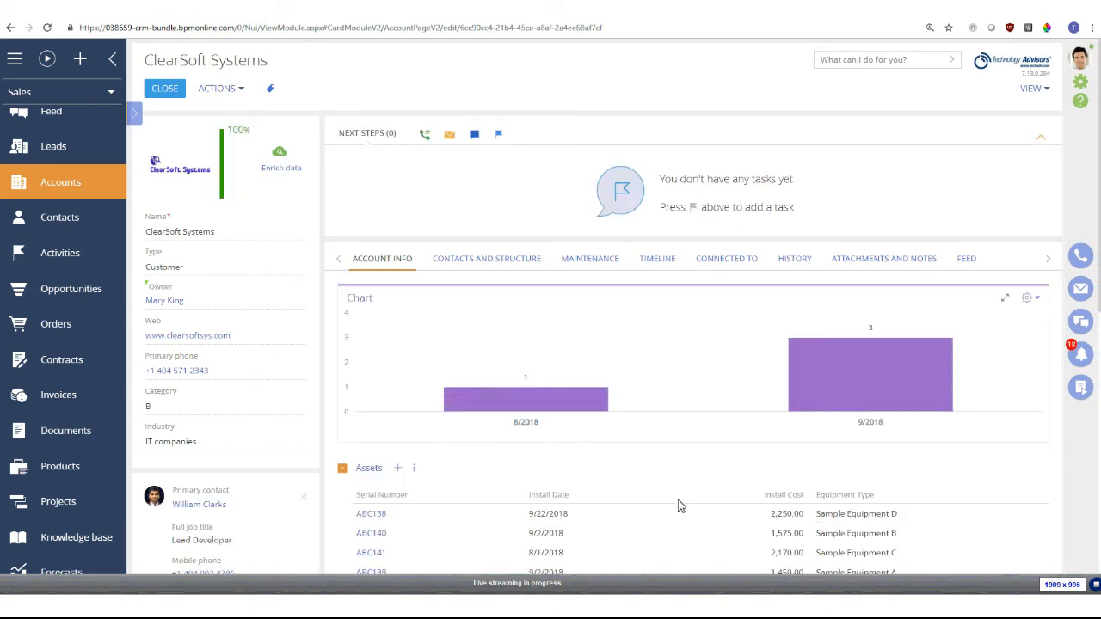
{"action": "mouse_move", "coordinate": [854, 378]}
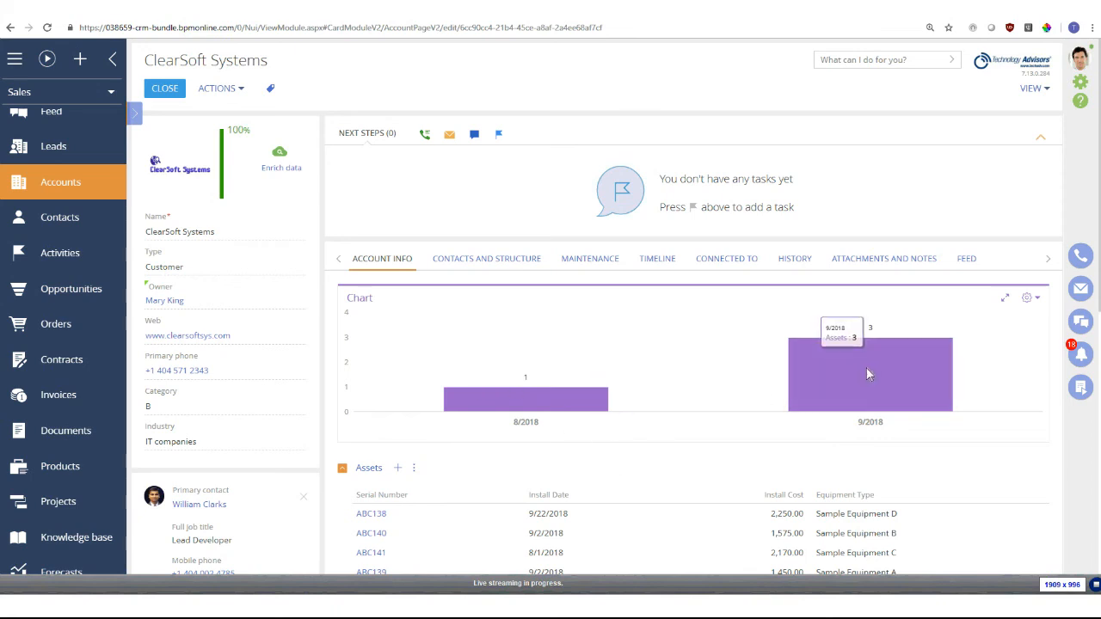